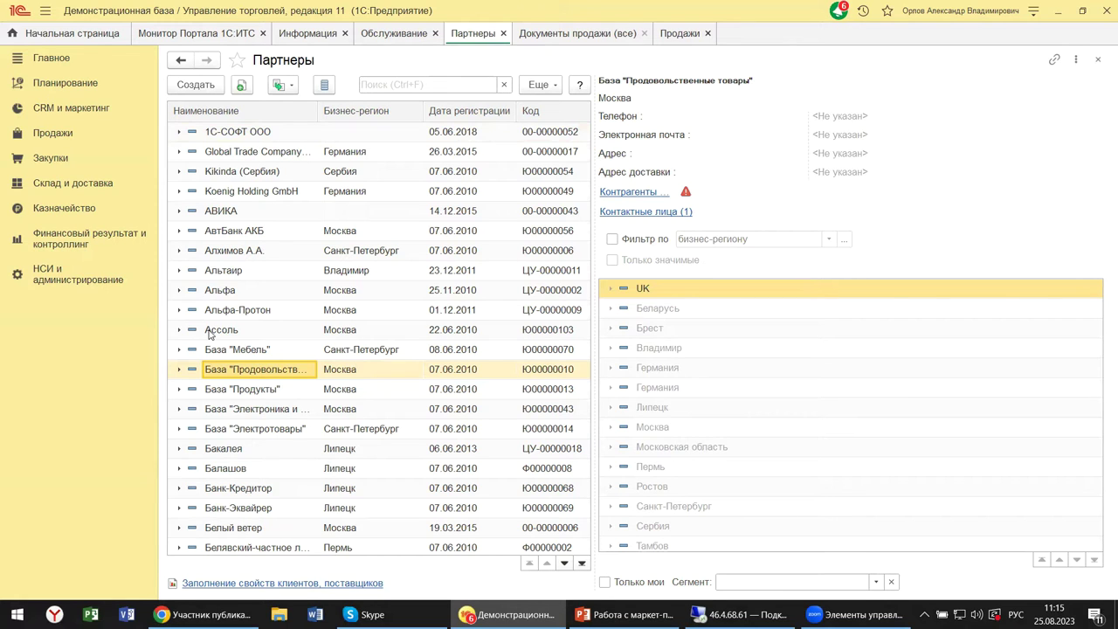
- Open the partner card База "Продовольственные товары" and examine its general information, including the choices for Головное предприятие
double_click(250, 371)
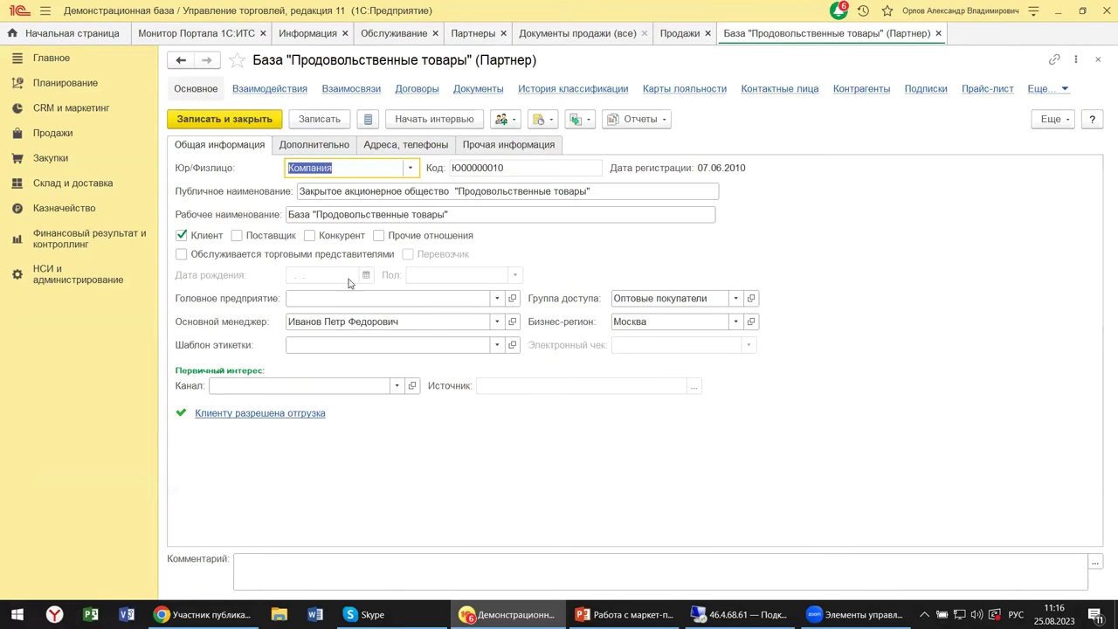
mouse_move(193, 254)
mouse_move(308, 322)
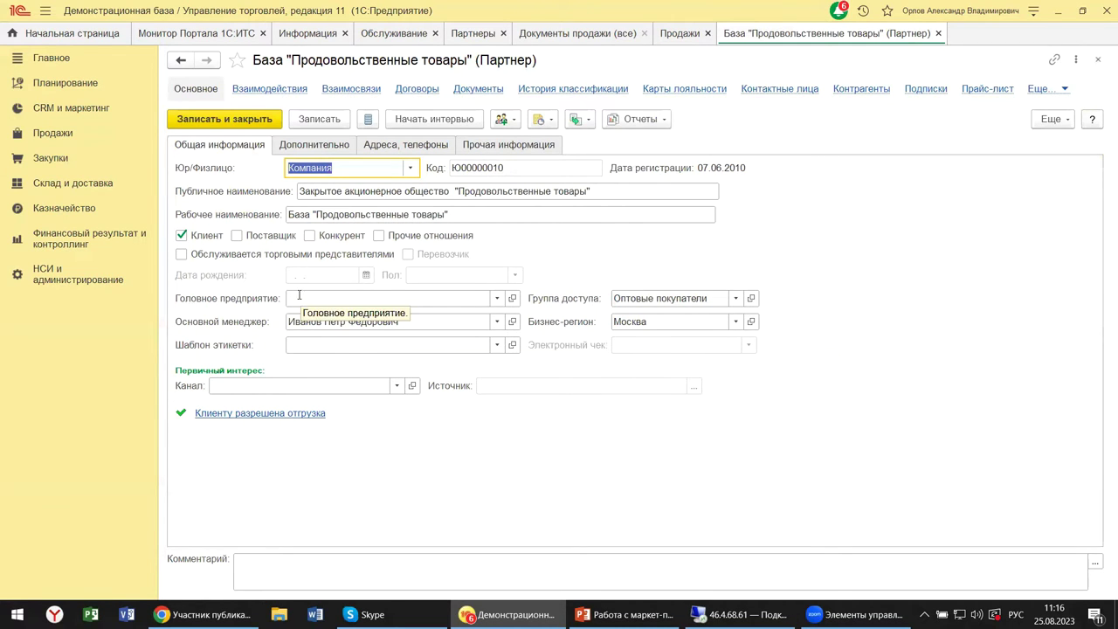
left_click(485, 298)
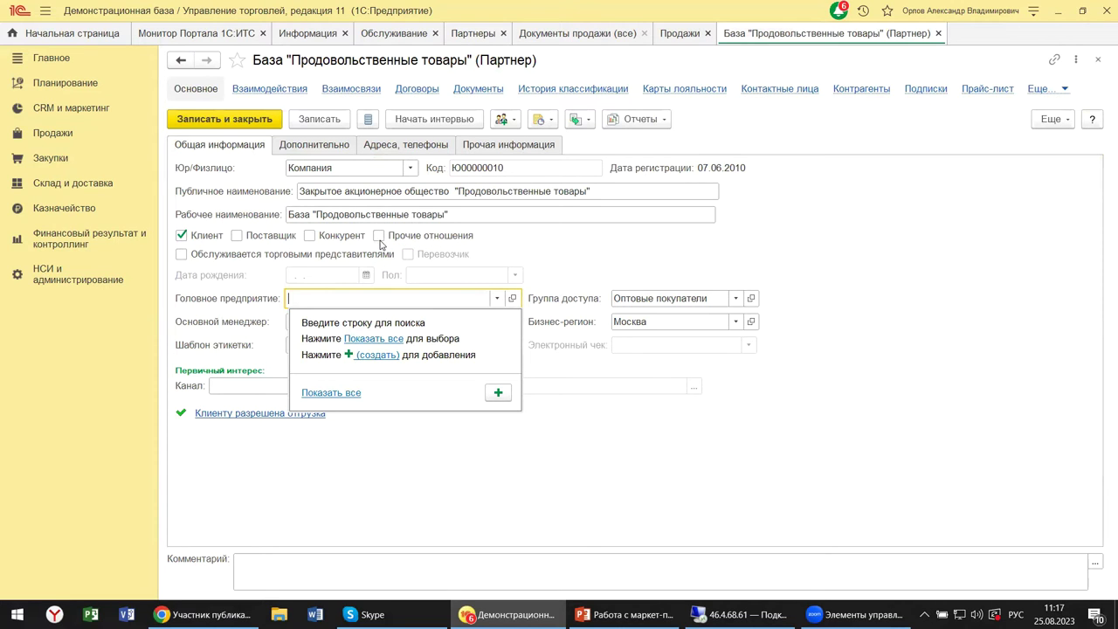
mouse_move(381, 244)
left_click(541, 279)
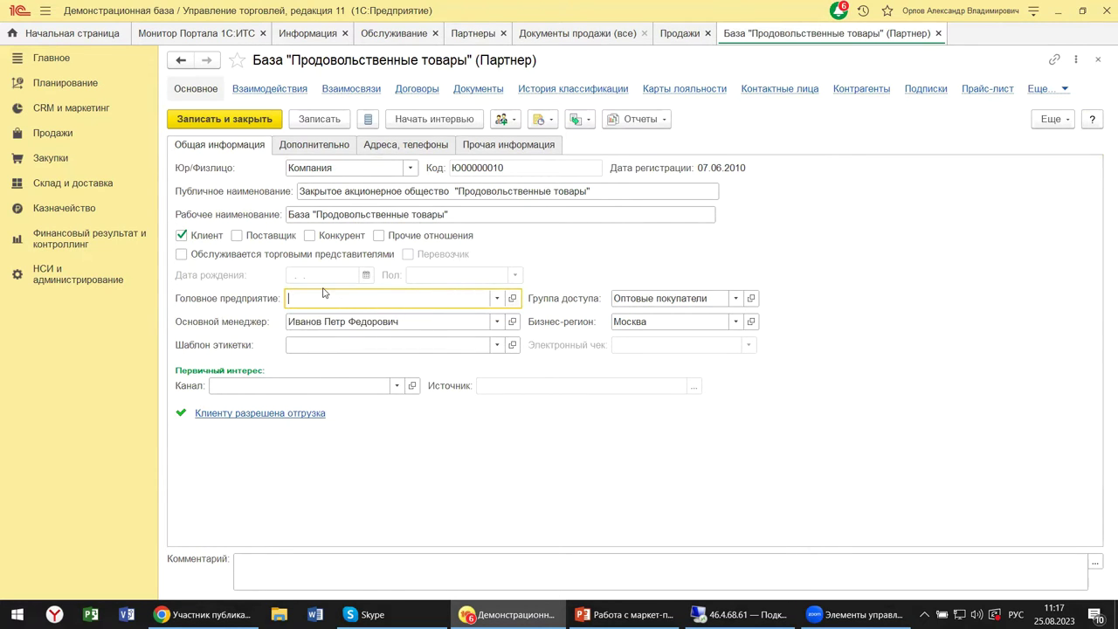
- Review the partner's additional details, addresses and phones, and other information, ending back on the general information
left_click(296, 147)
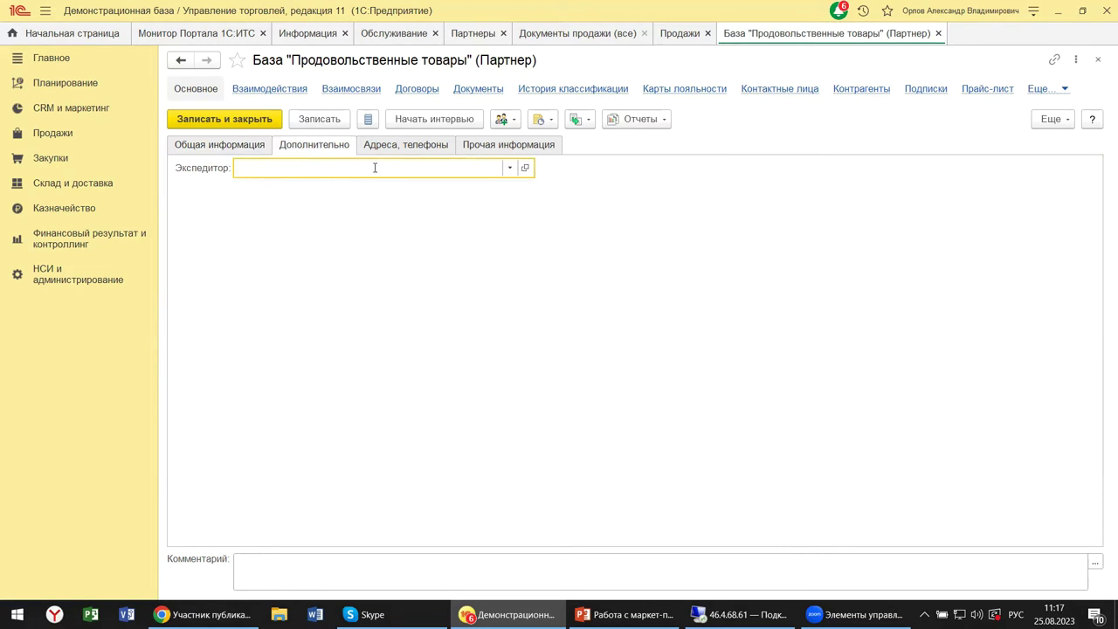
left_click(403, 149)
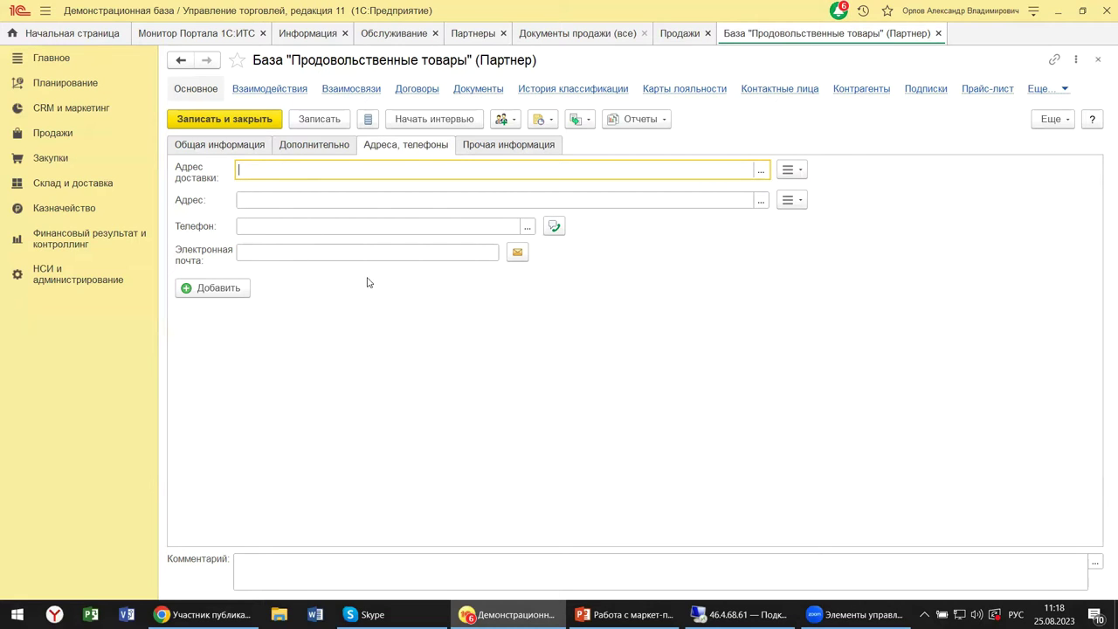
left_click(542, 150)
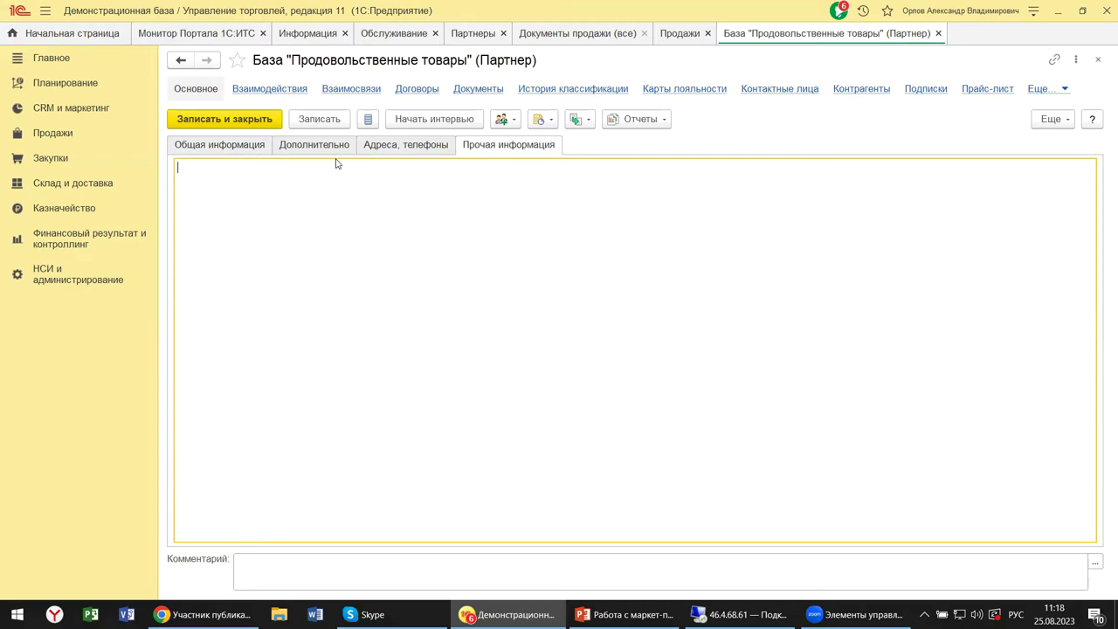
left_click(221, 145)
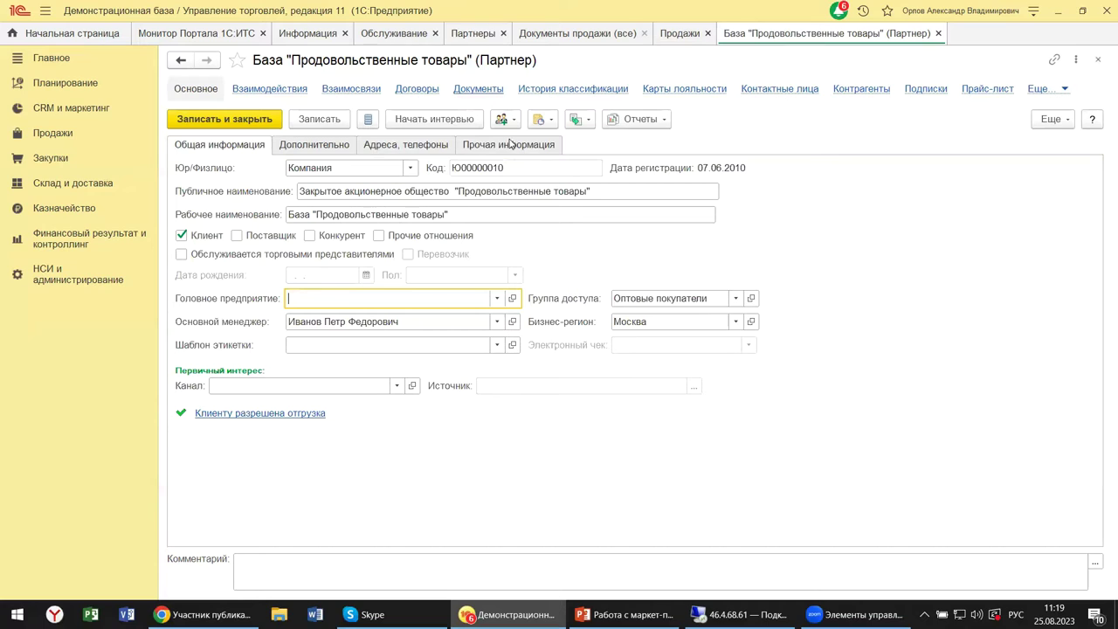
- View the contracts of the partner База "Продовольственные товары" and close its card to return to the partner list
left_click(425, 90)
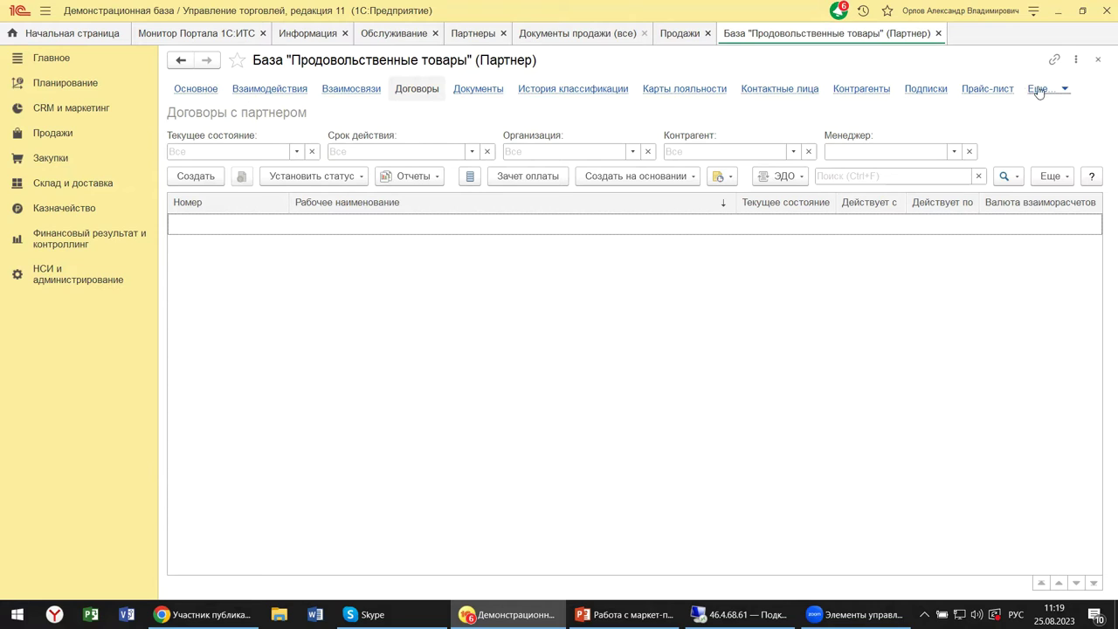
left_click(1097, 61)
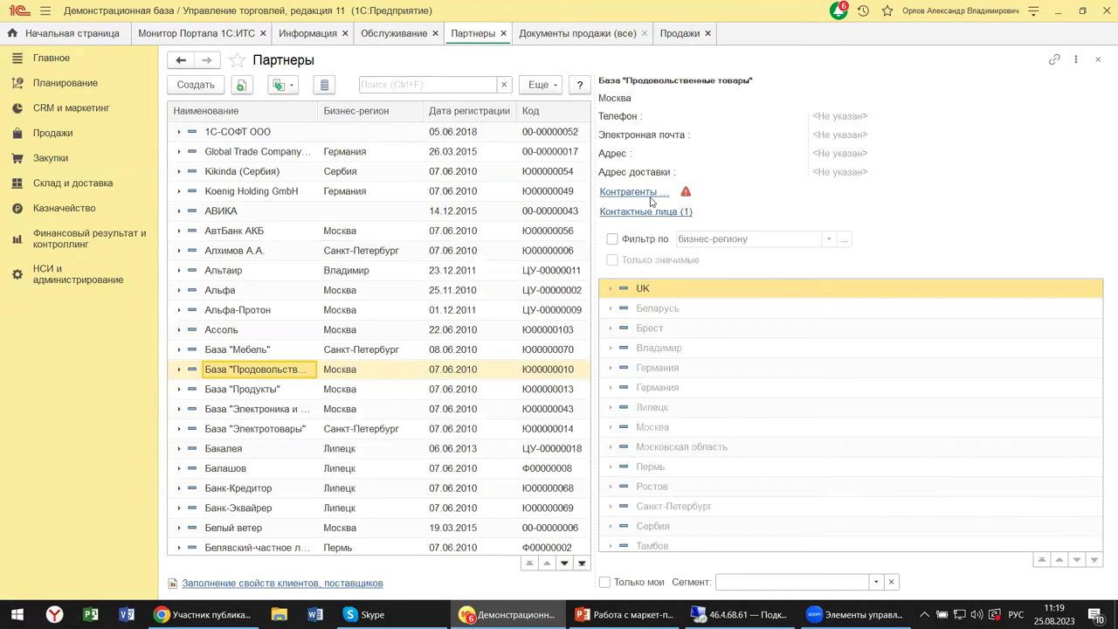
mouse_move(687, 195)
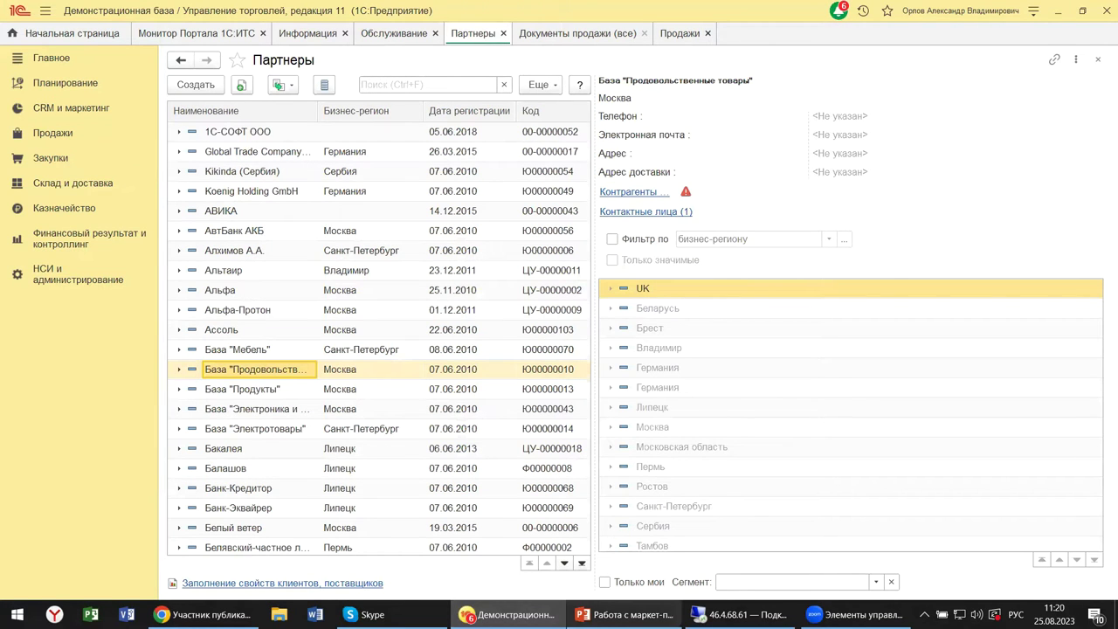
- Check the marketplace creation slide in PowerPoint, and return to 1C to reopen Партнеры through the Главное section
left_click(624, 614)
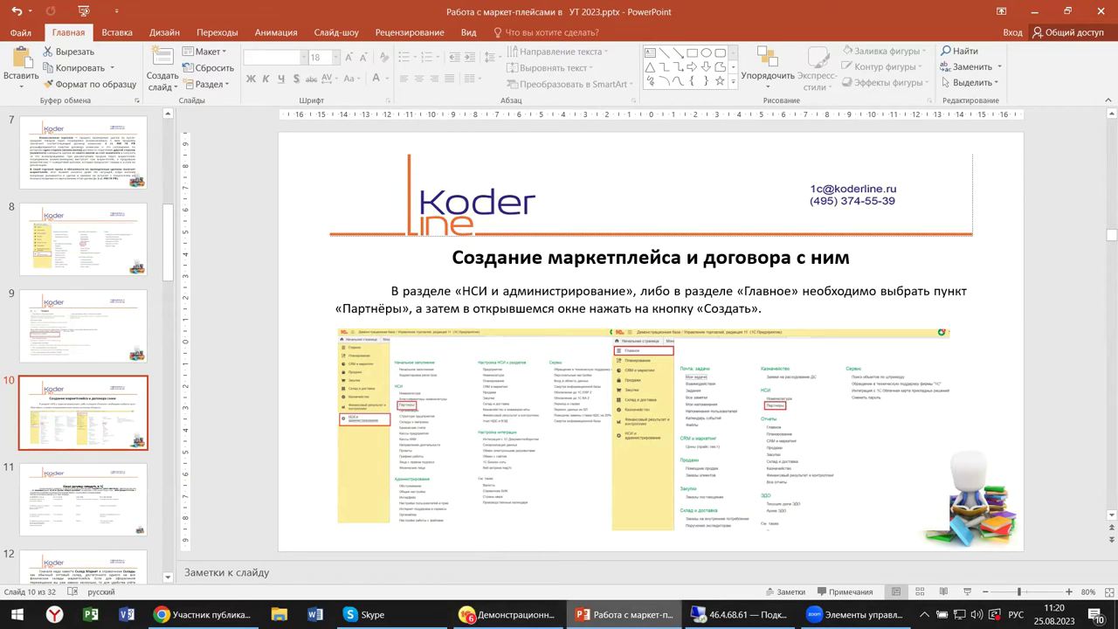
mouse_move(509, 614)
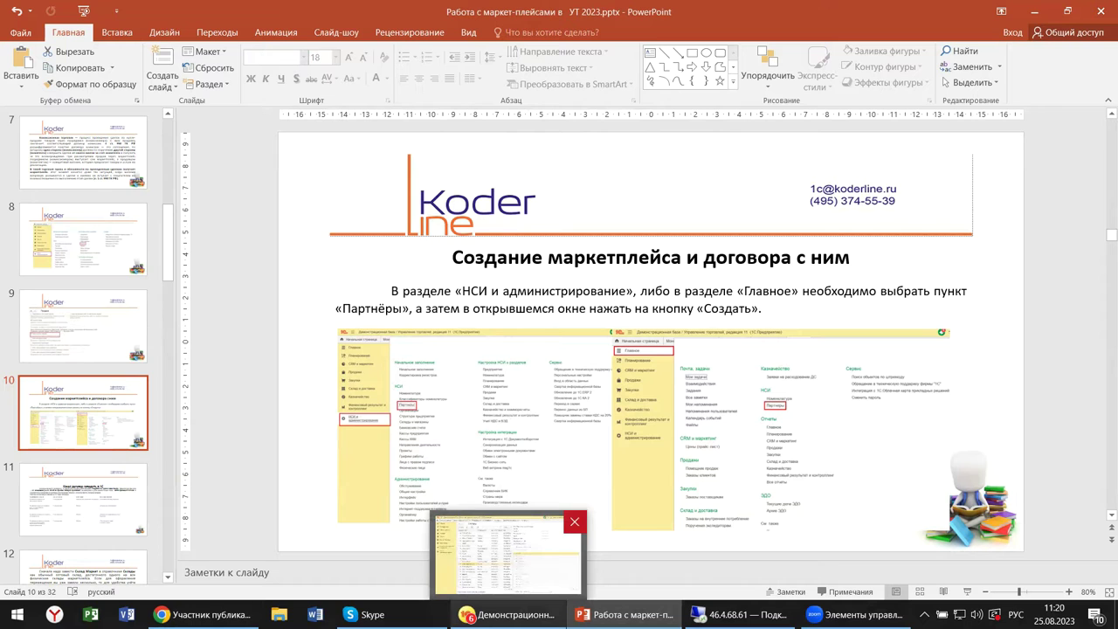
left_click(507, 555)
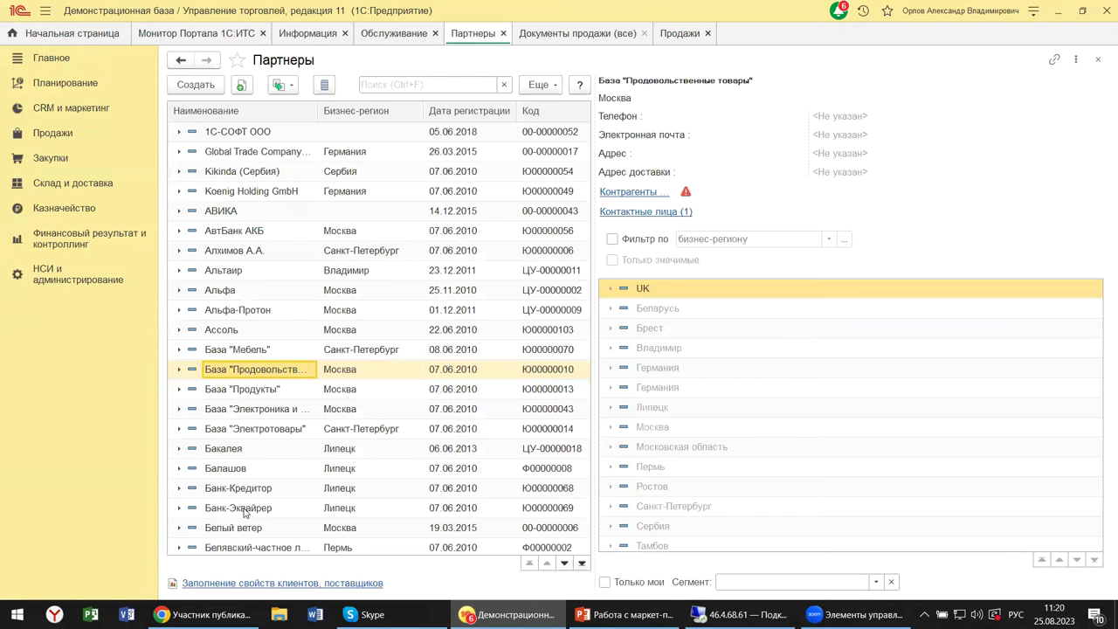
left_click(41, 63)
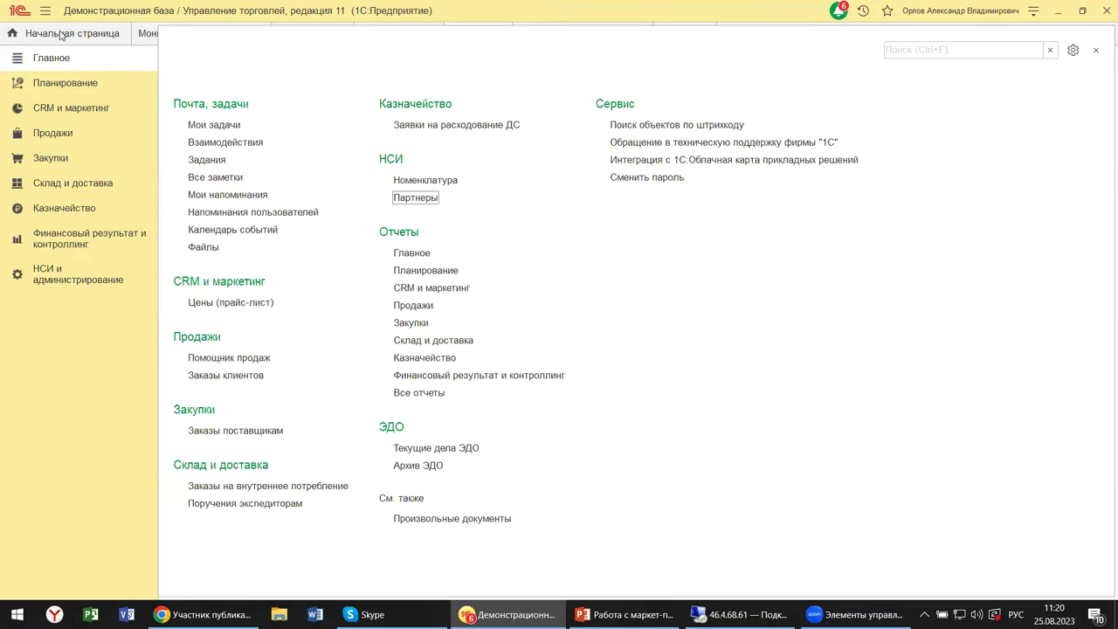
left_click(428, 204)
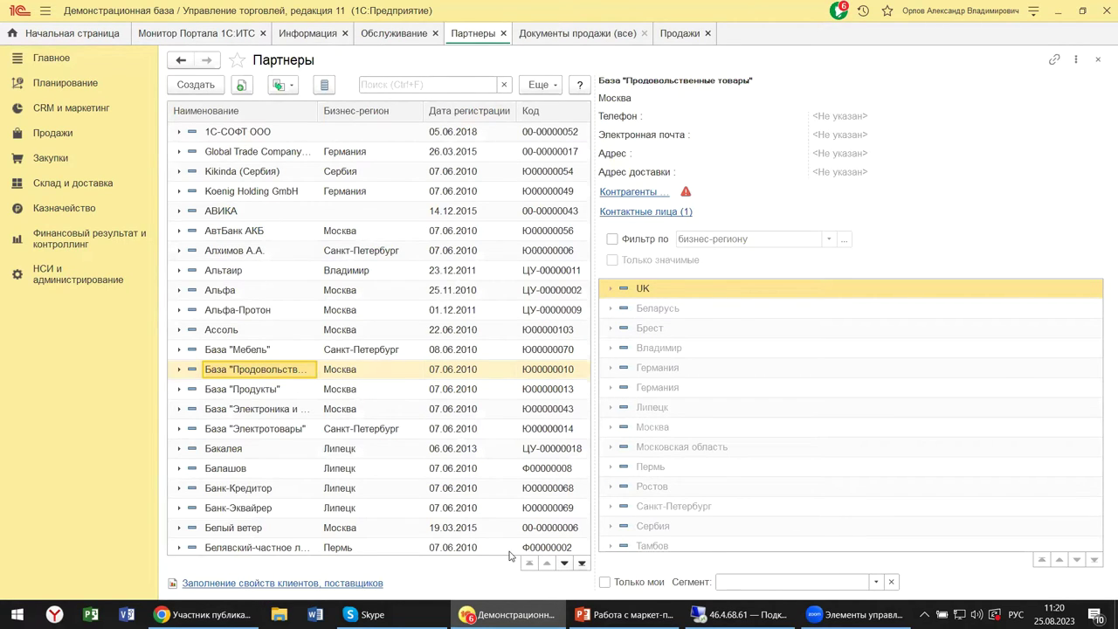
- Switch to PowerPoint and show slide 11, "Какой договор заводить в 1С"
mouse_move(625, 614)
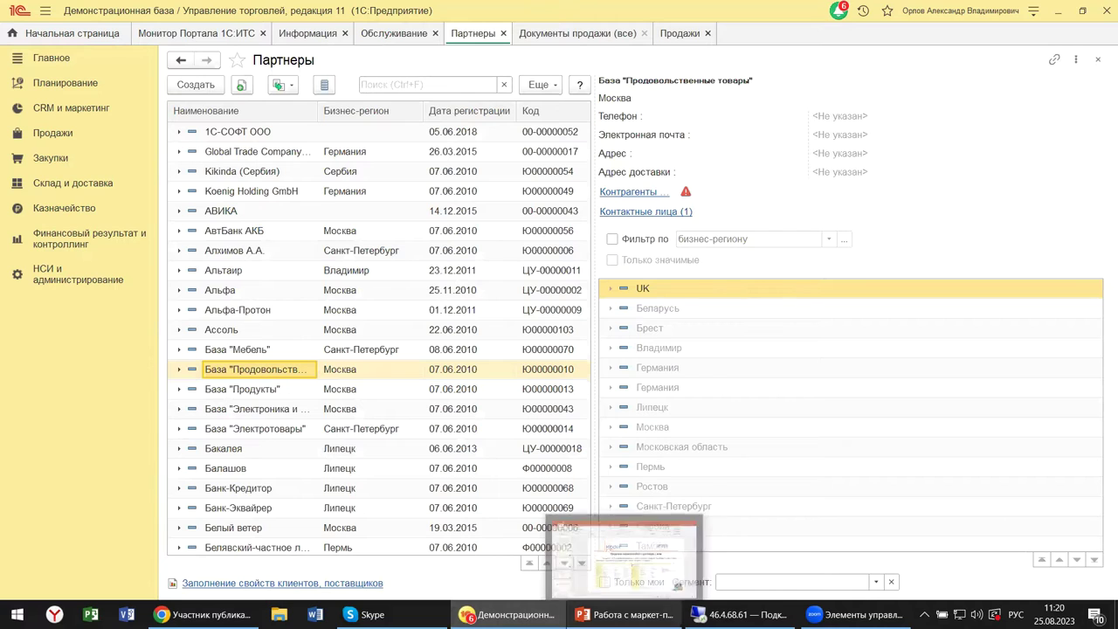
left_click(625, 614)
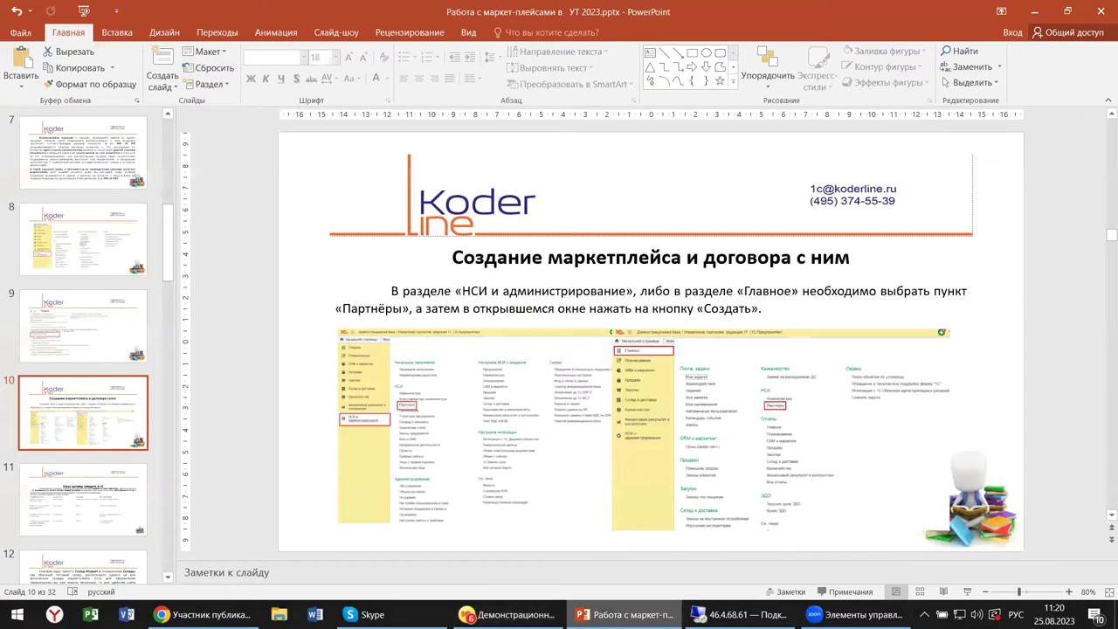
left_click(67, 514)
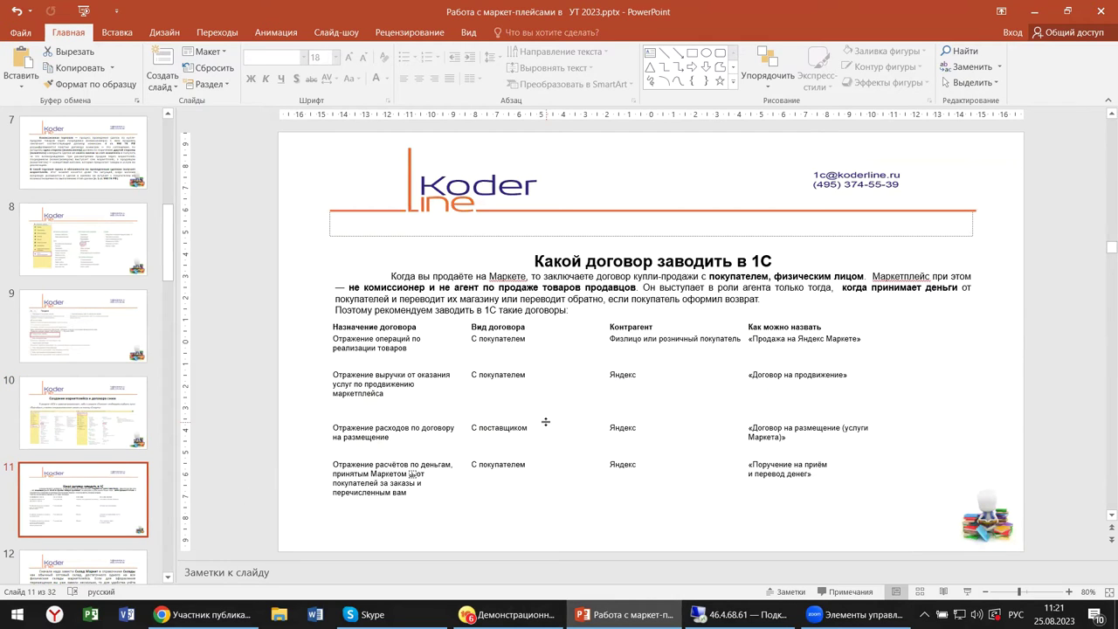
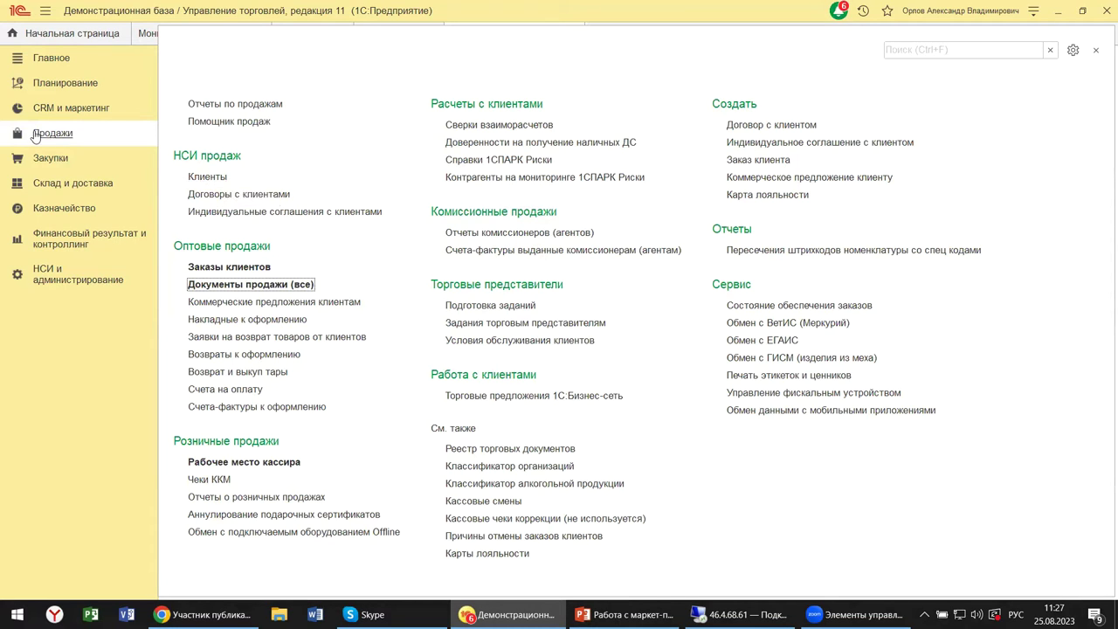
- Open the Документы продажи (все) journal and check the document types available for creation, without creating one
left_click(35, 136)
left_click(250, 288)
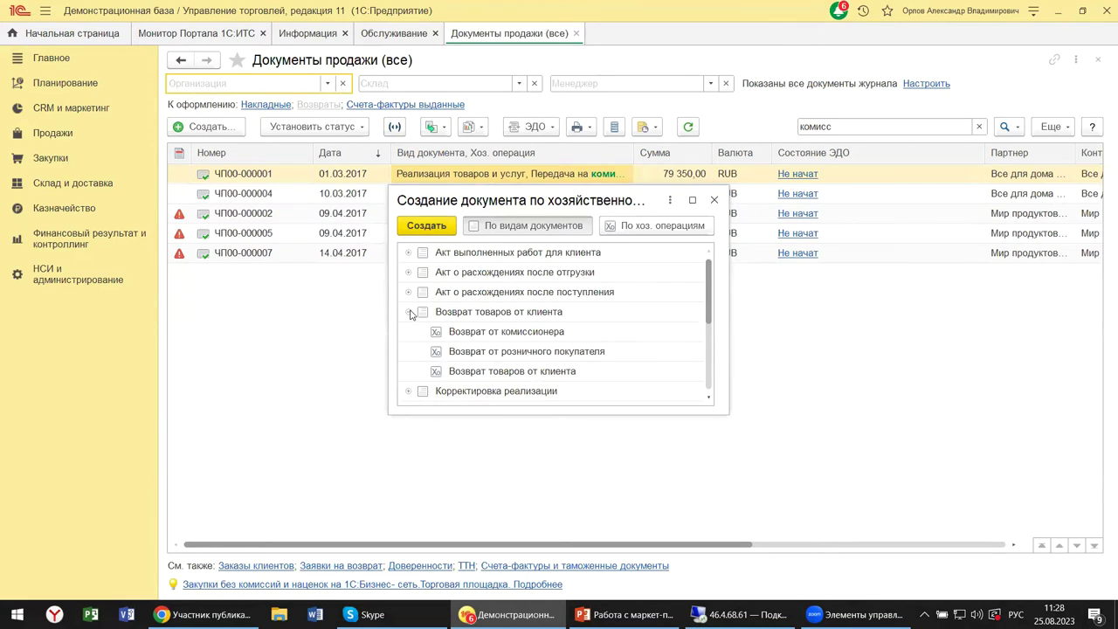
left_click(714, 200)
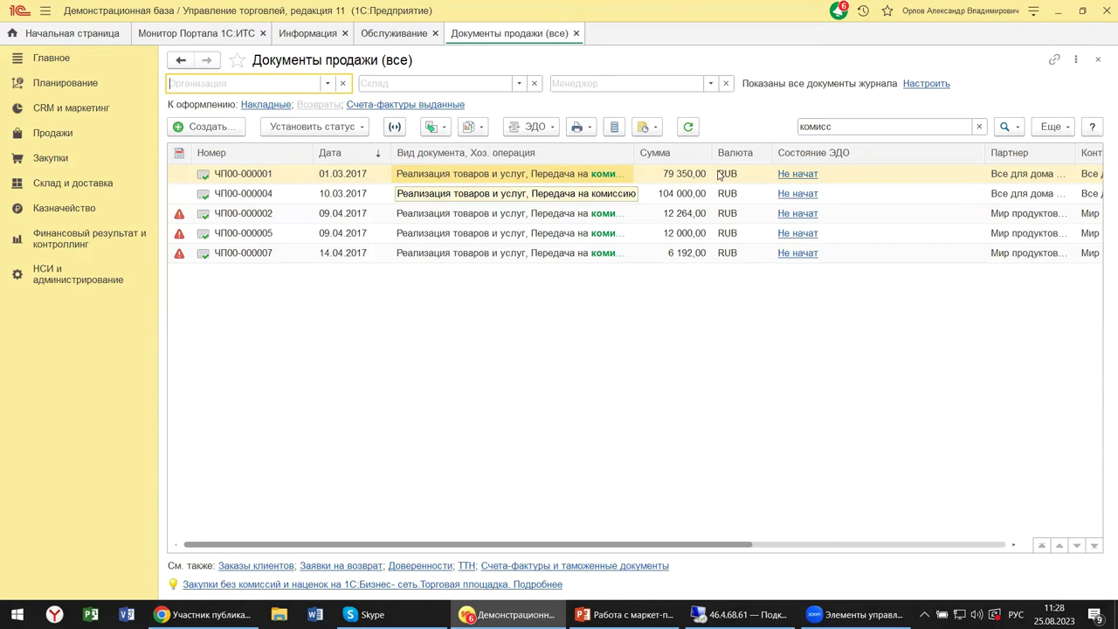
- Clear the existing search in the sales documents journal and search it for "комис"
left_click(978, 128)
left_click(978, 128)
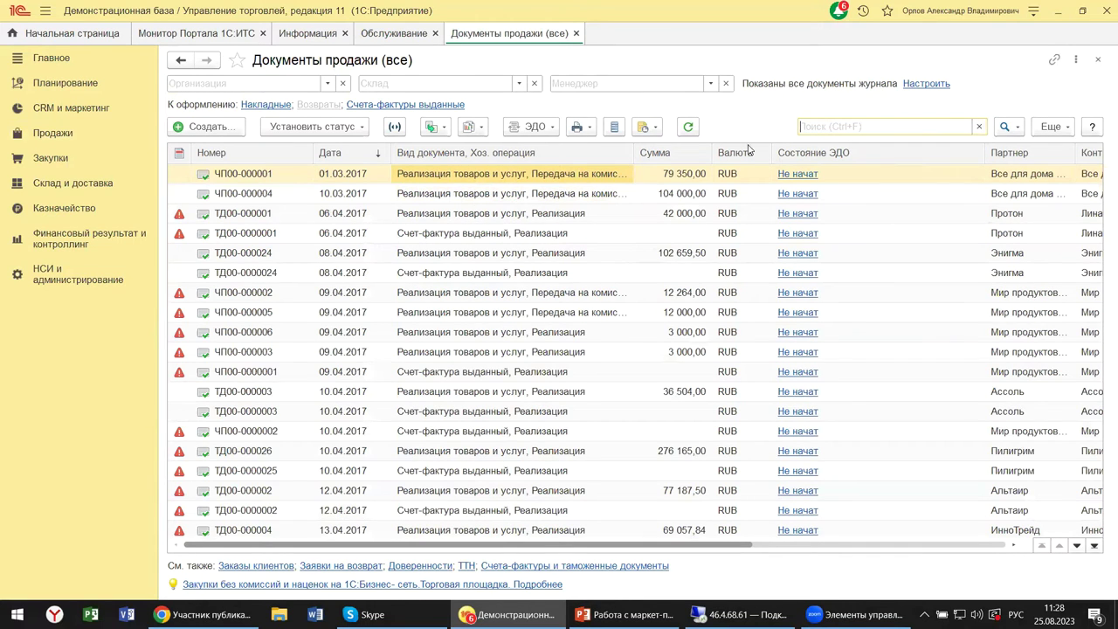
left_click(846, 126)
type("ко")
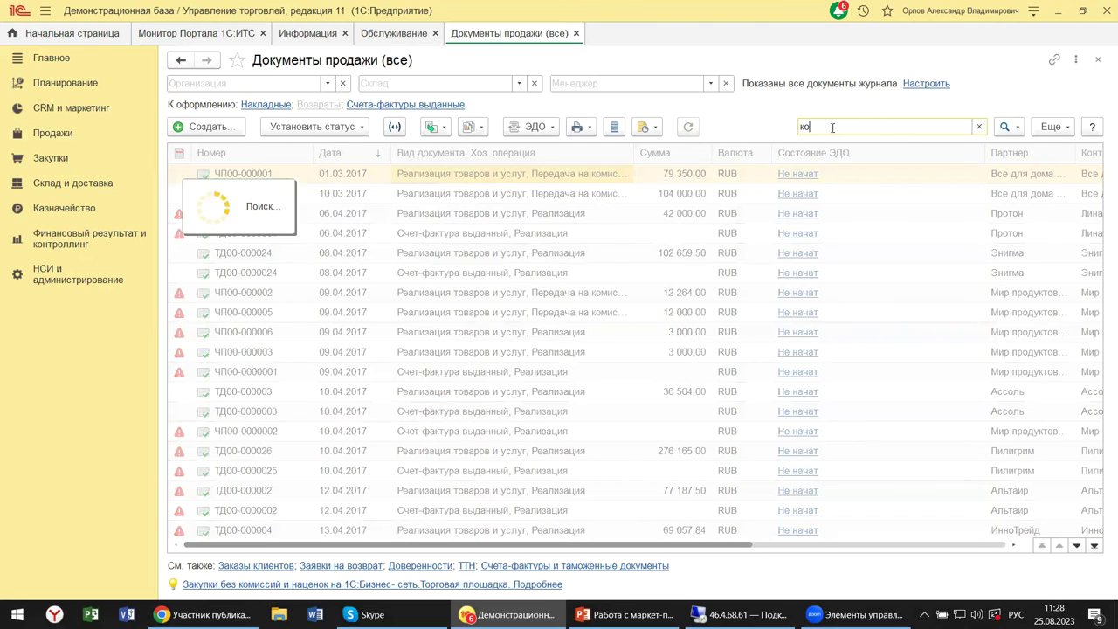
type("мис")
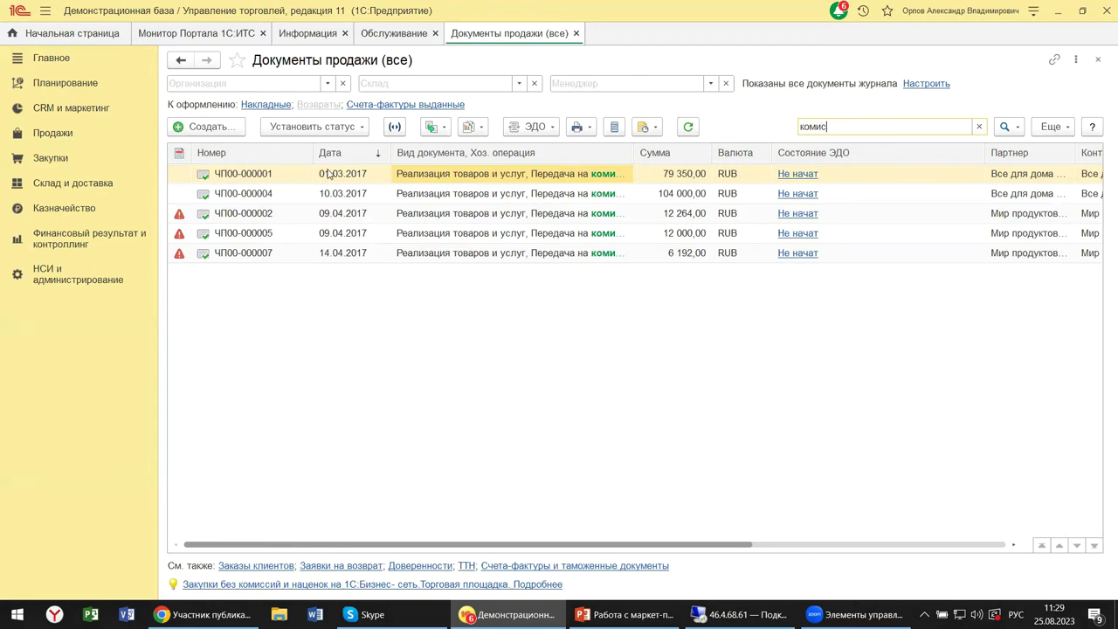
- Try to sort the found documents by document type and operation, and clear the search
mouse_move(174, 155)
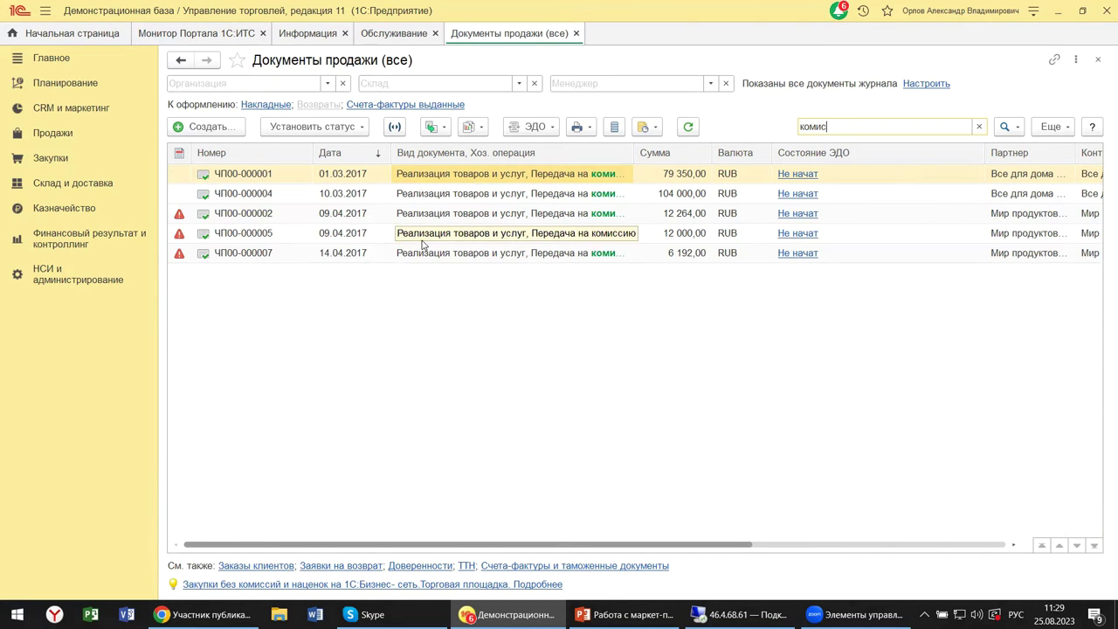
left_click(465, 160)
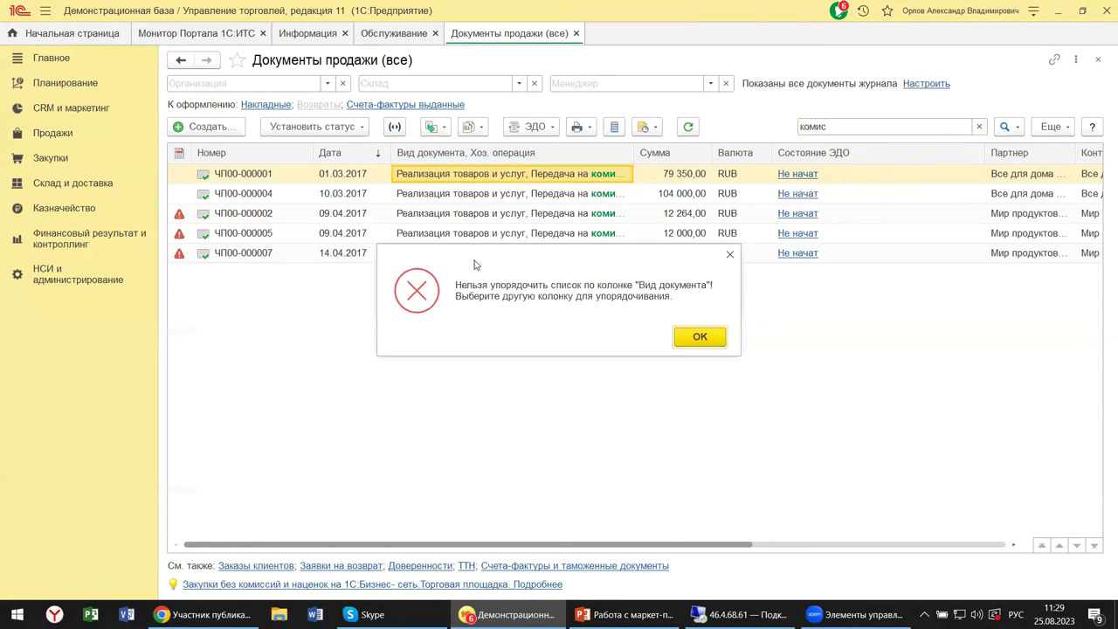
left_click(731, 254)
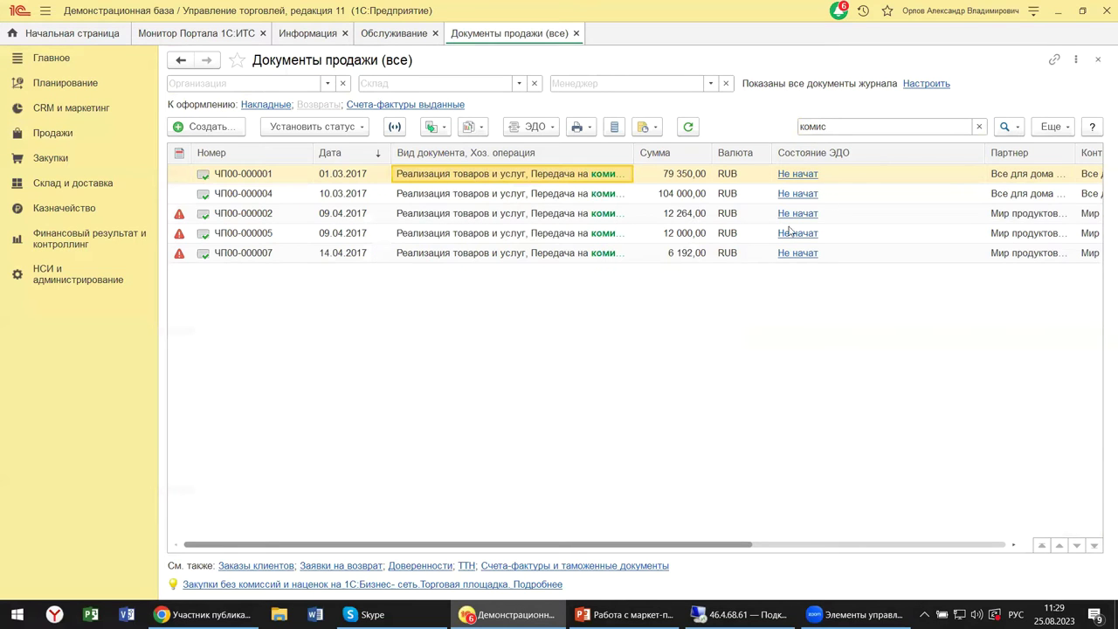
left_click(979, 125)
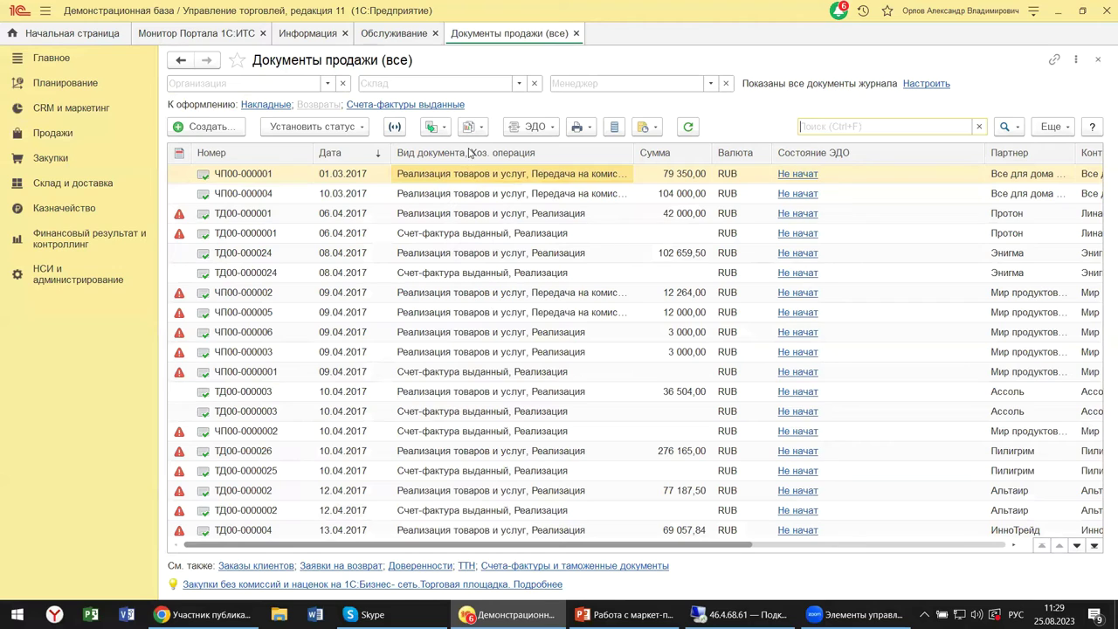
- Try to sort the full, unfiltered list of sales documents by document type and operation
left_click(499, 213)
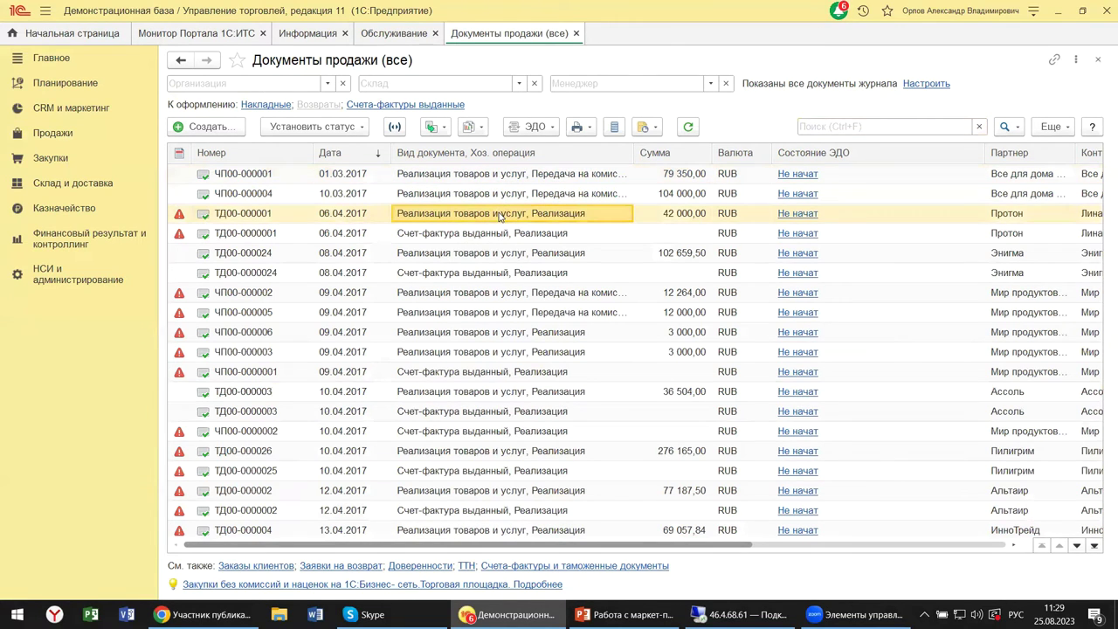
left_click(518, 158)
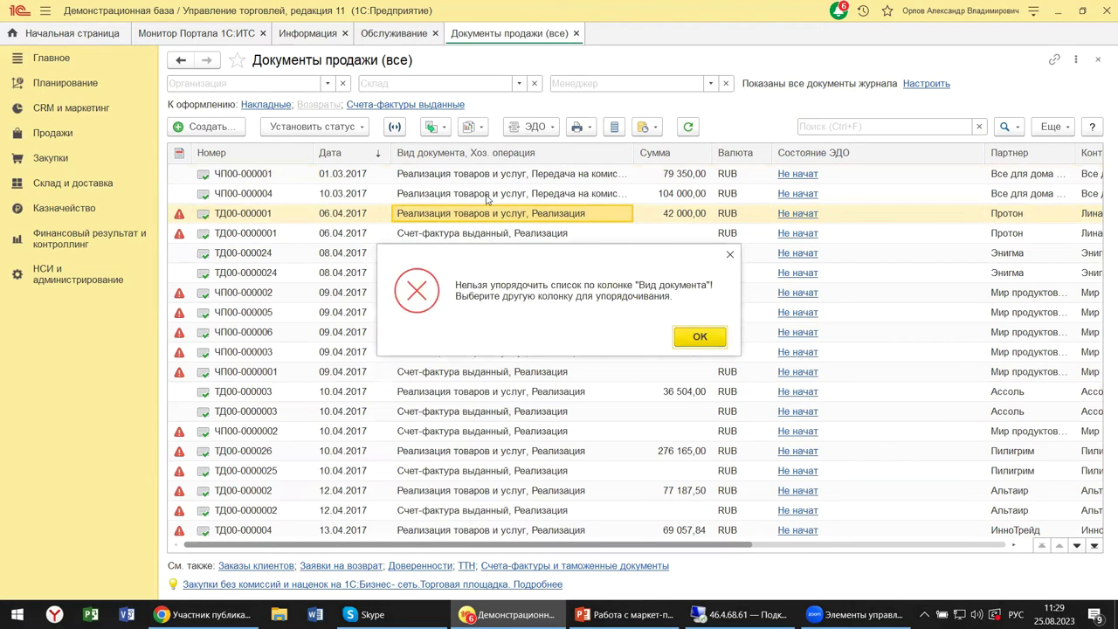
left_click(700, 337)
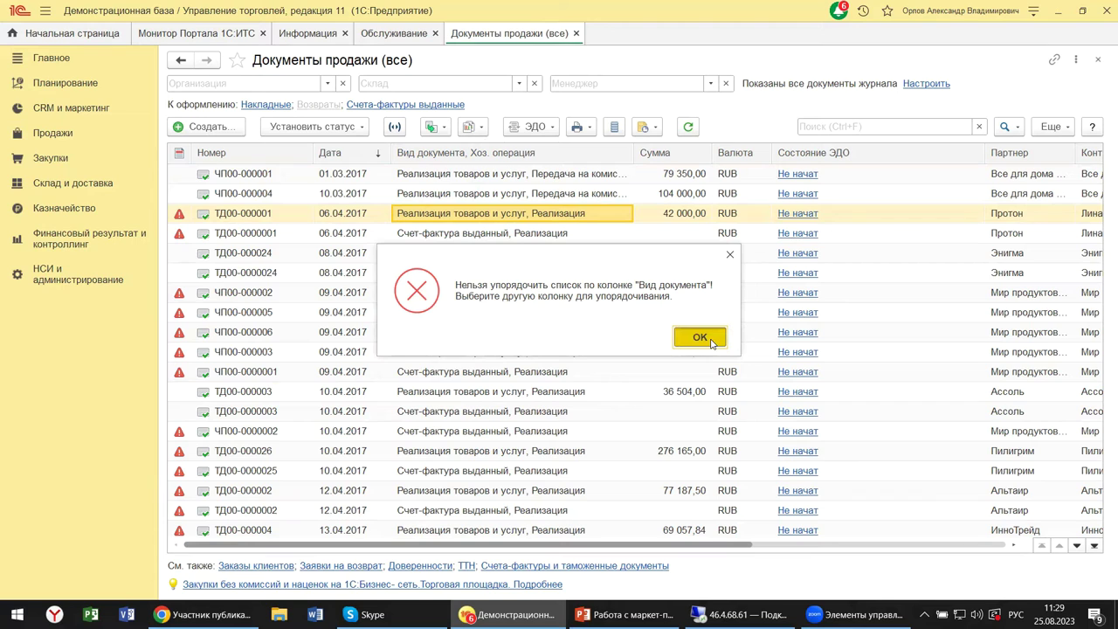
left_click(710, 348)
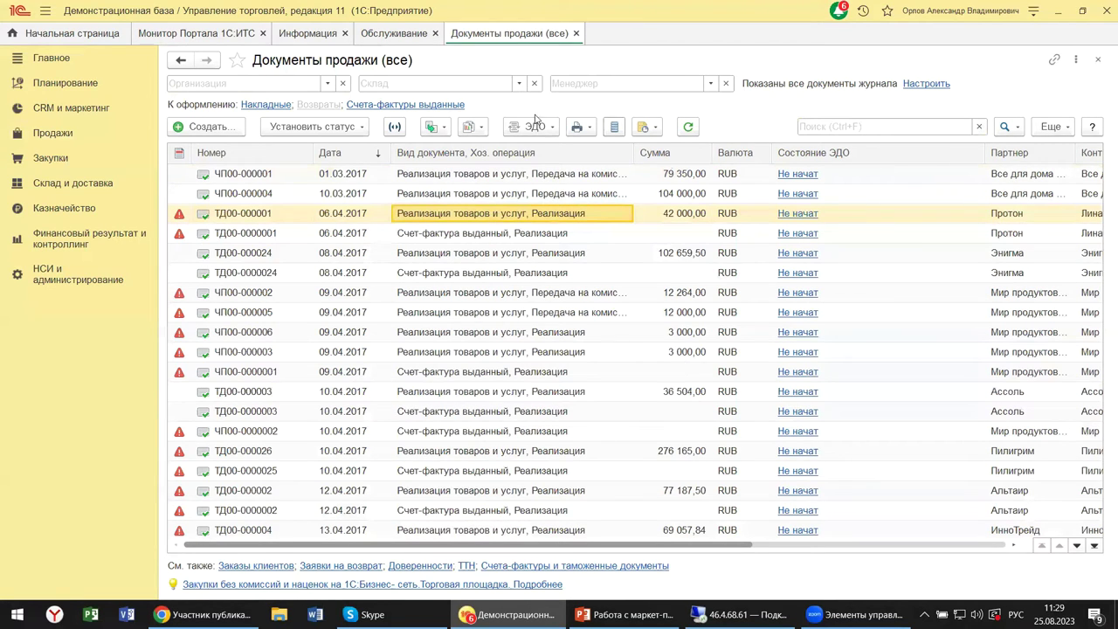
- Look through the sales documents by date and select the 12 000,00 commission transfer dated 09.04.2017
left_click(321, 176)
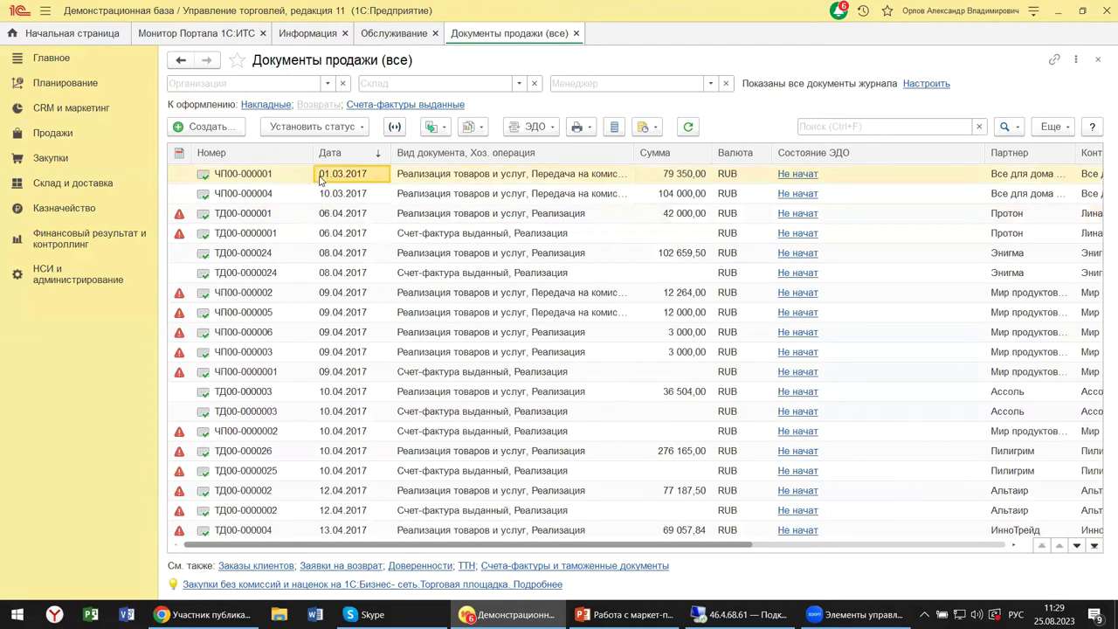
left_click(381, 156)
left_click(421, 222)
left_click(428, 315)
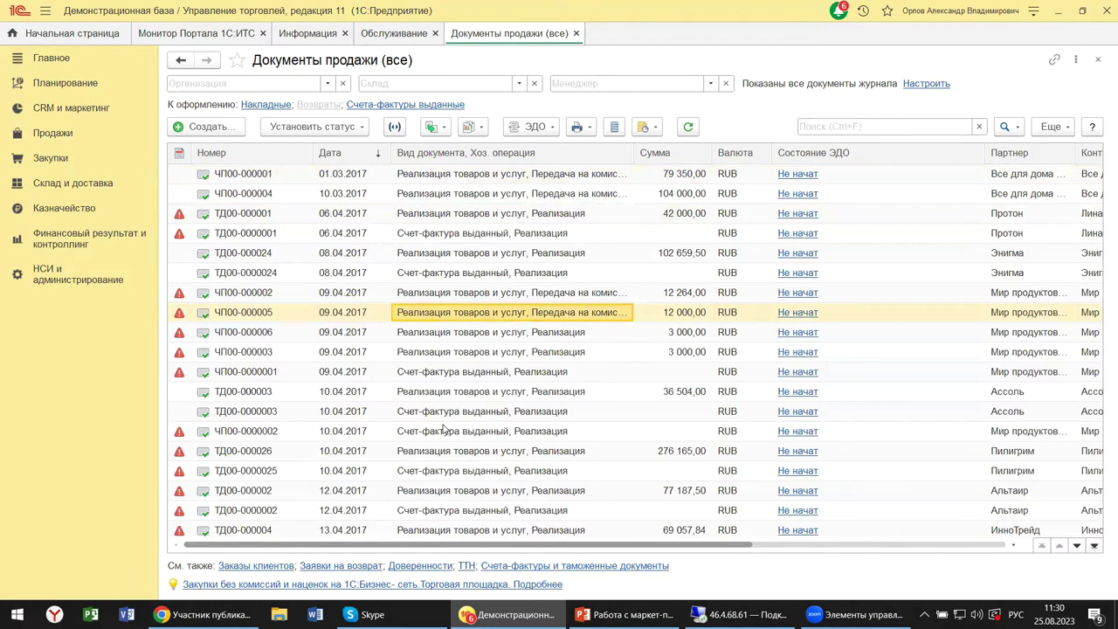
- Search the sales documents journal for "комис" and reopen the journal from the Продажи section
left_click(826, 125)
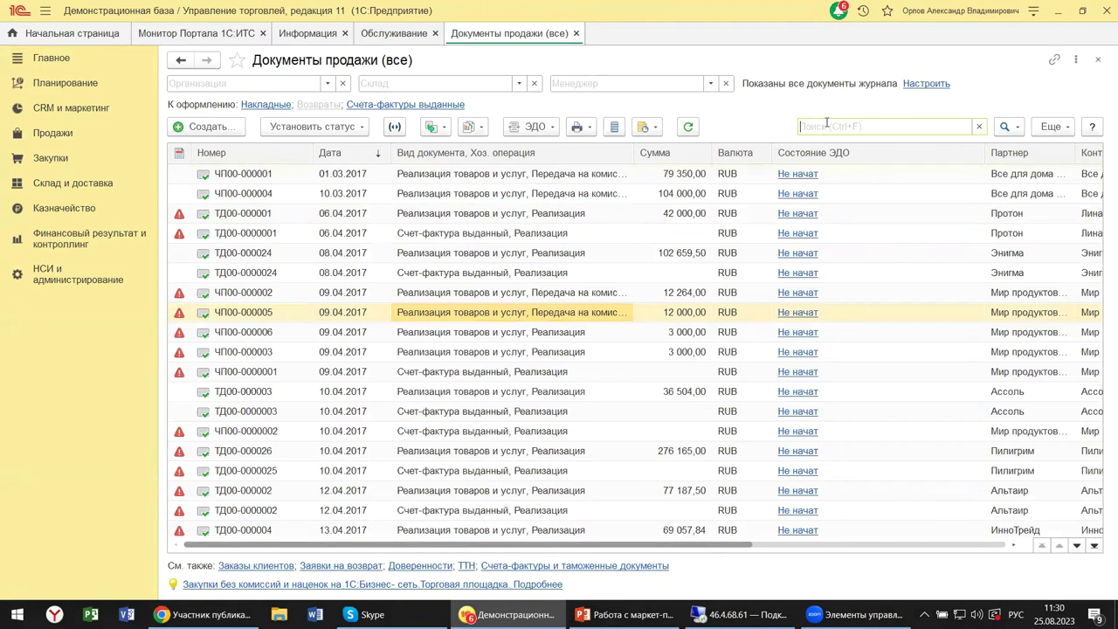
type("комис")
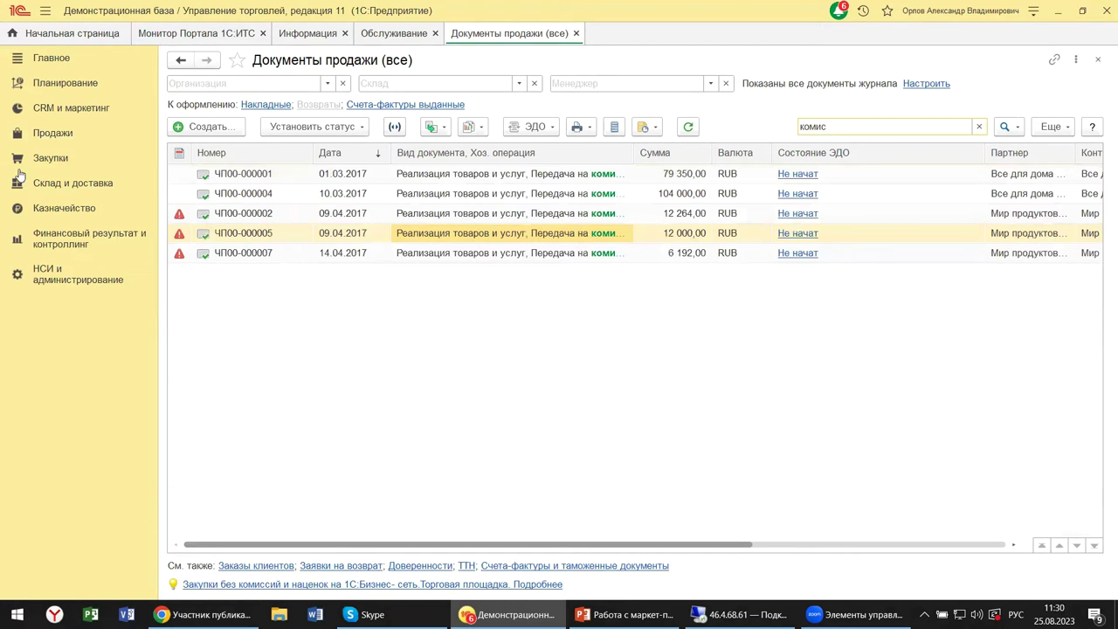
left_click(137, 140)
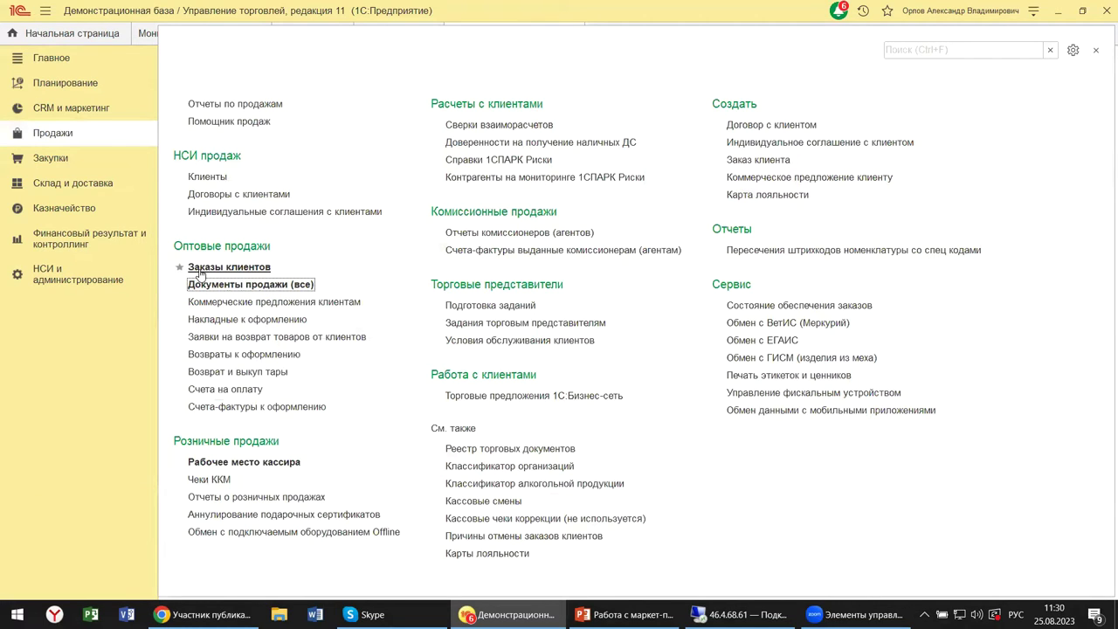
left_click(262, 285)
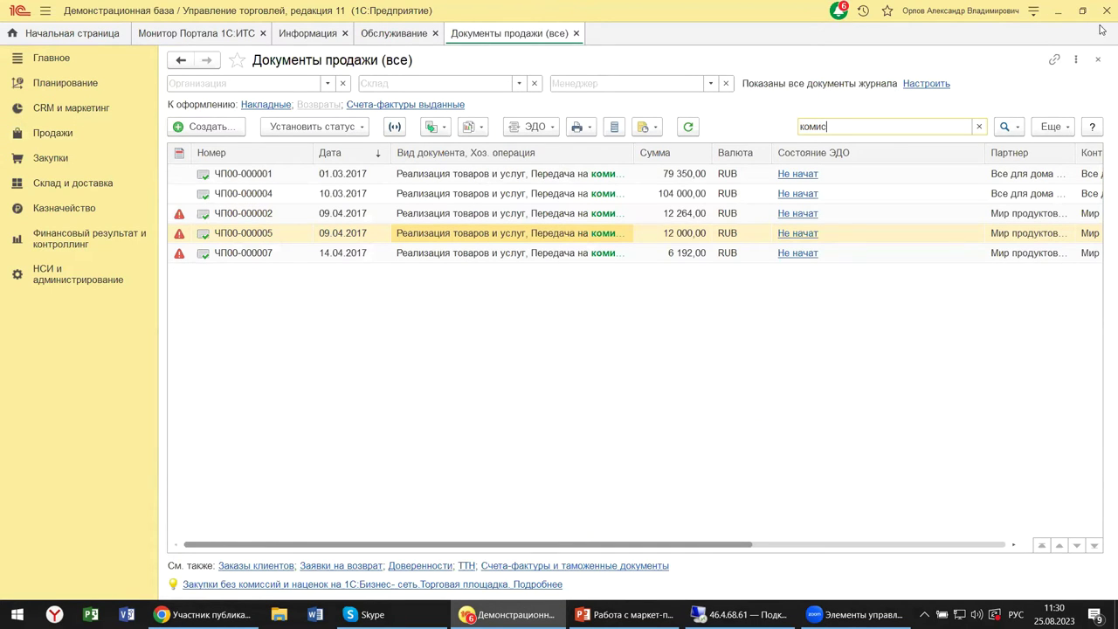
- Start creating a sales document and examine the operations offered under Реализация товаров и услуг
left_click(209, 127)
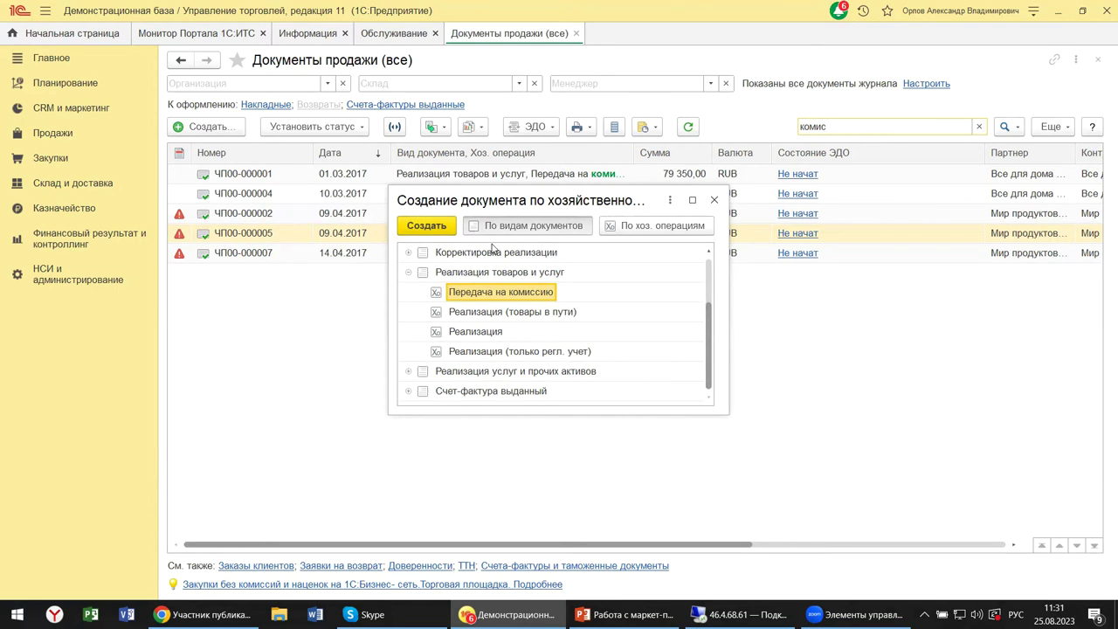
left_click(408, 273)
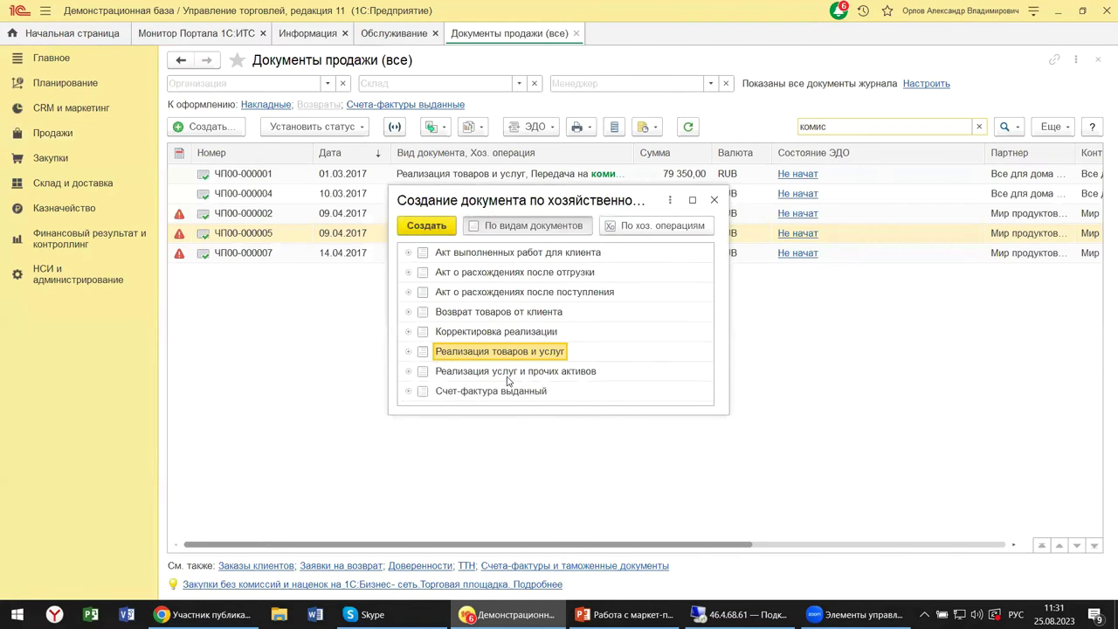
left_click(408, 352)
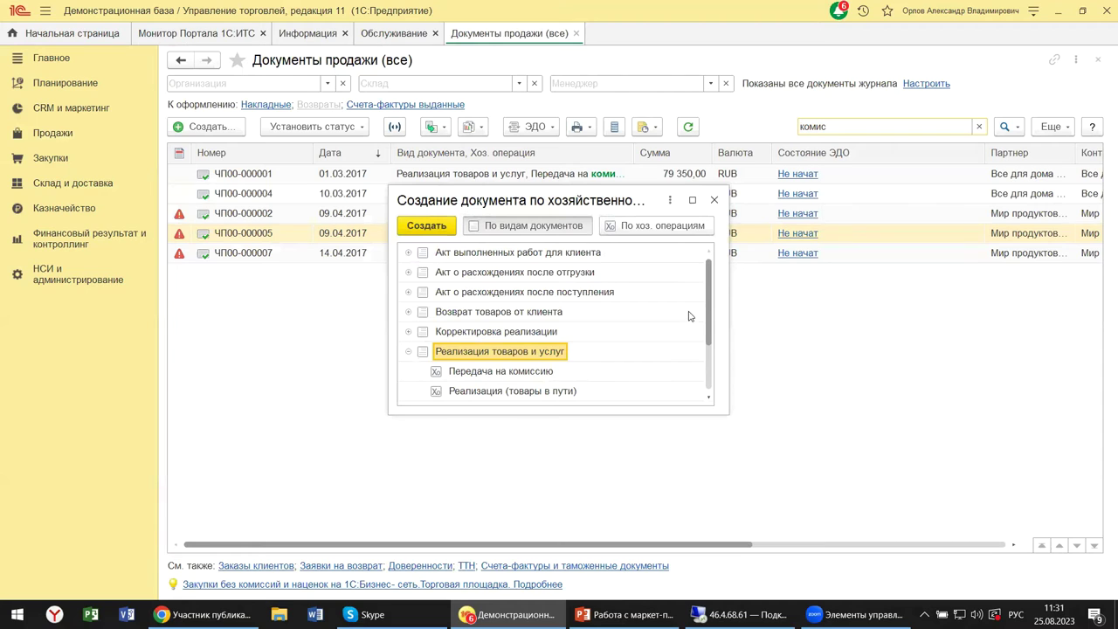
scroll(626, 345, "down", 1)
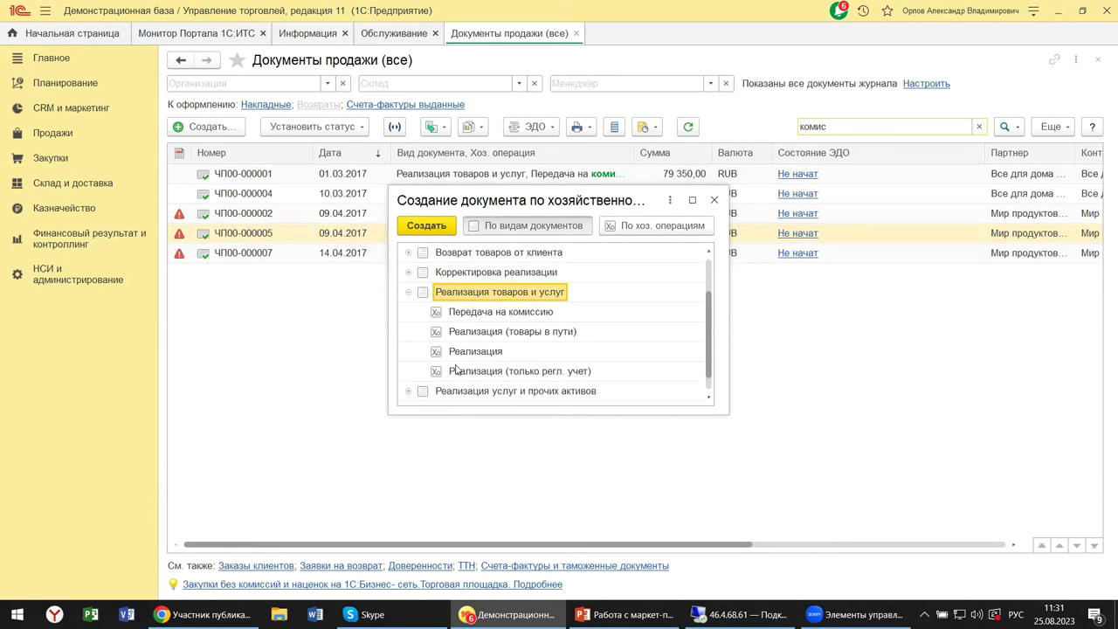
scroll(467, 372, "down", 1)
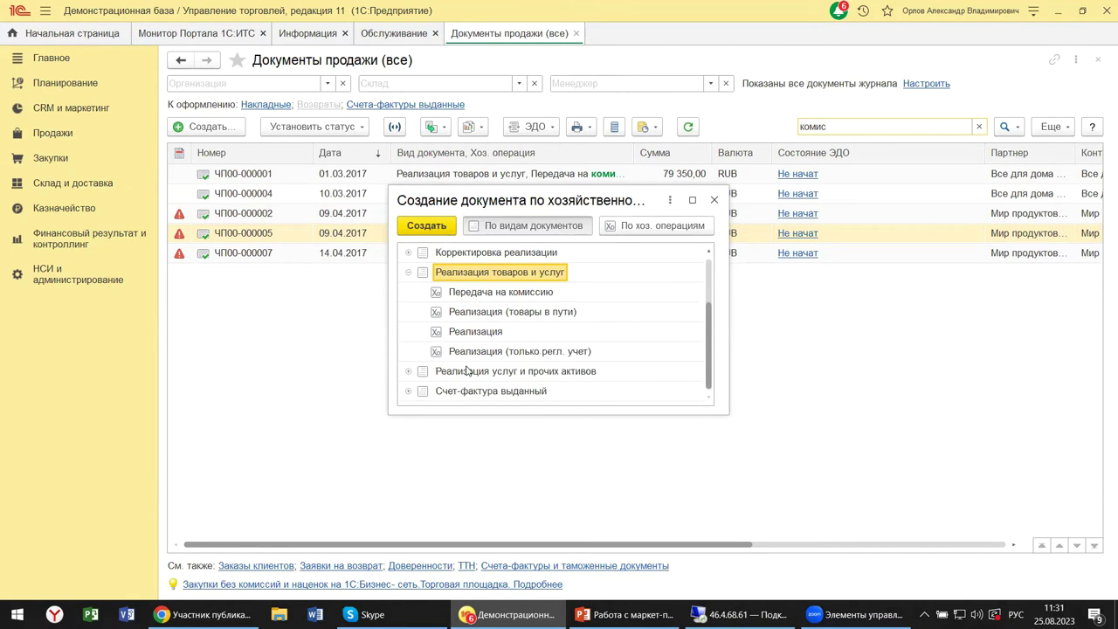
- Examine the operations under Реализация услуг и прочих активов, collapse that group and expand Возврат товаров от клиента
left_click(408, 372)
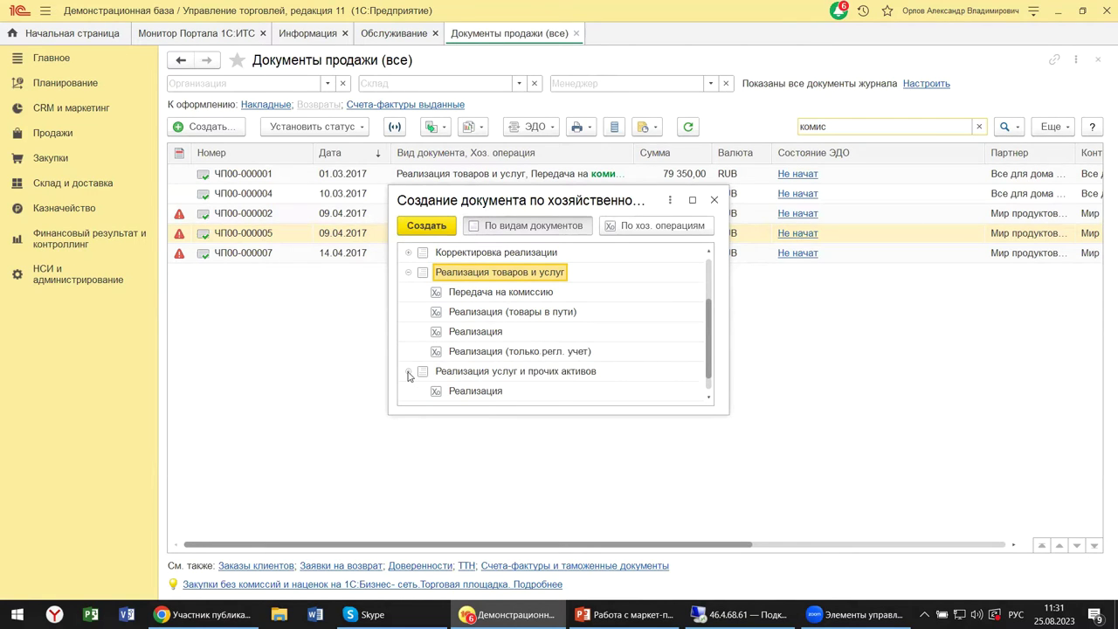
scroll(514, 364, "down", 1)
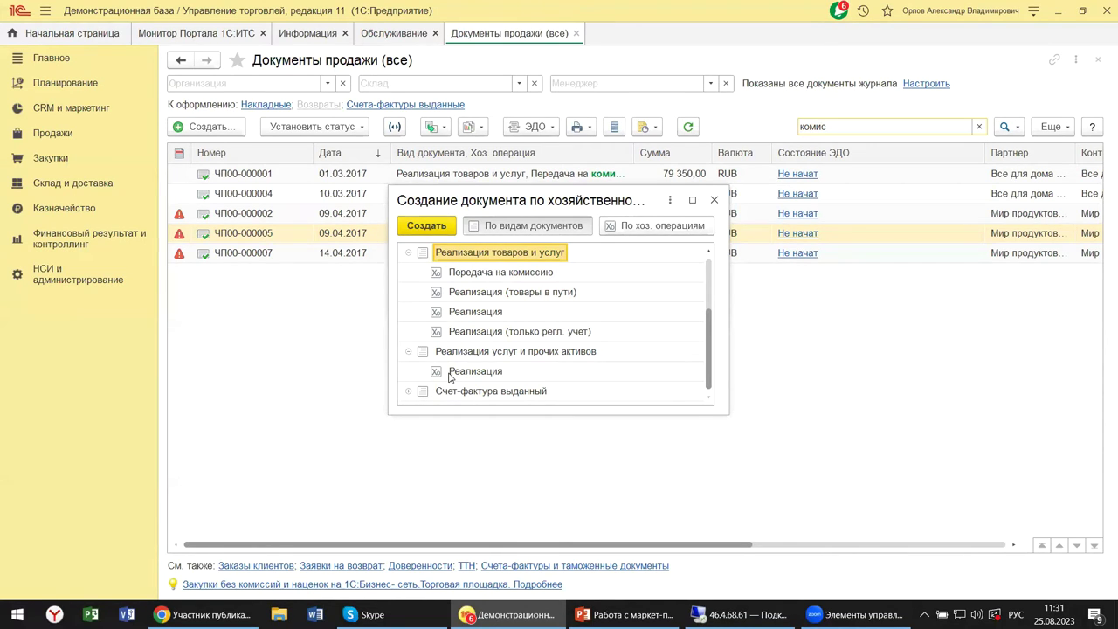
left_click(409, 352)
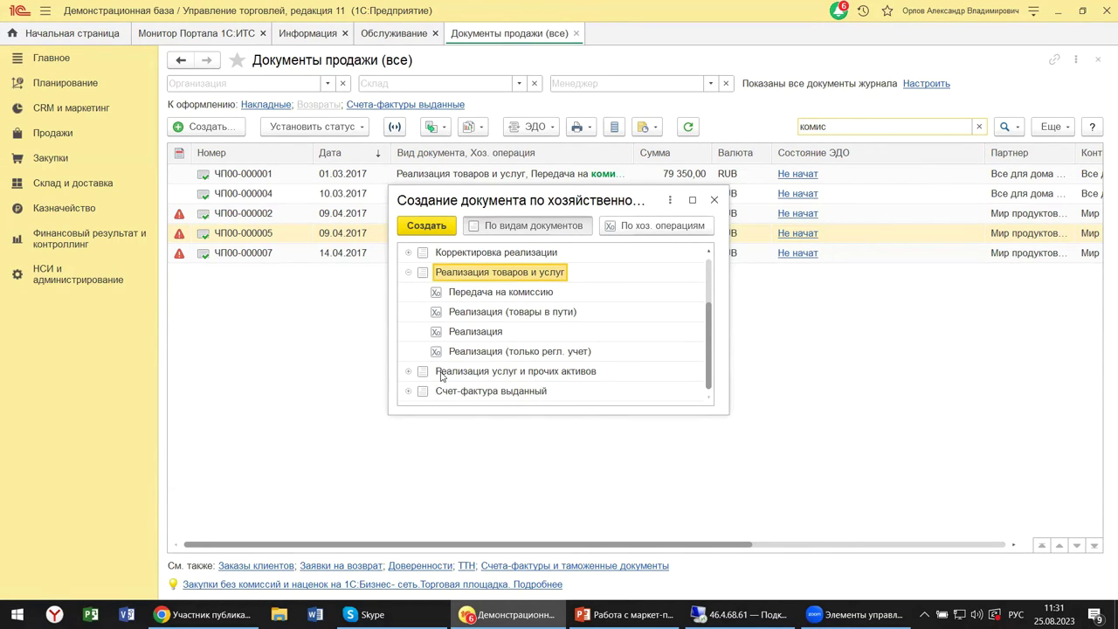
scroll(489, 327, "up", 1)
scroll(489, 327, "up", 1)
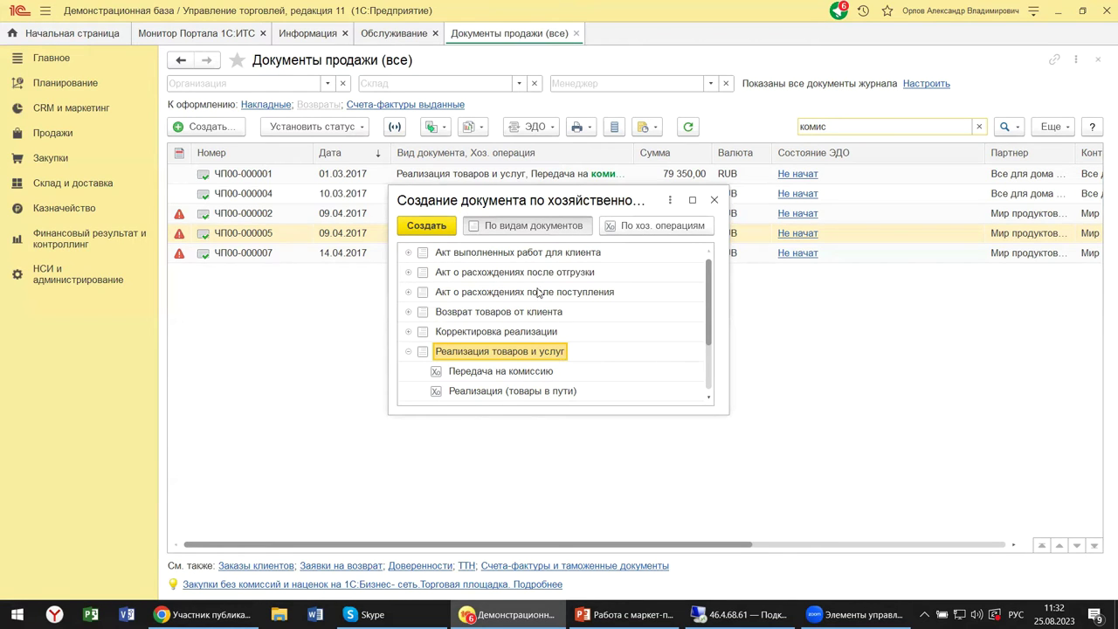
left_click(407, 312)
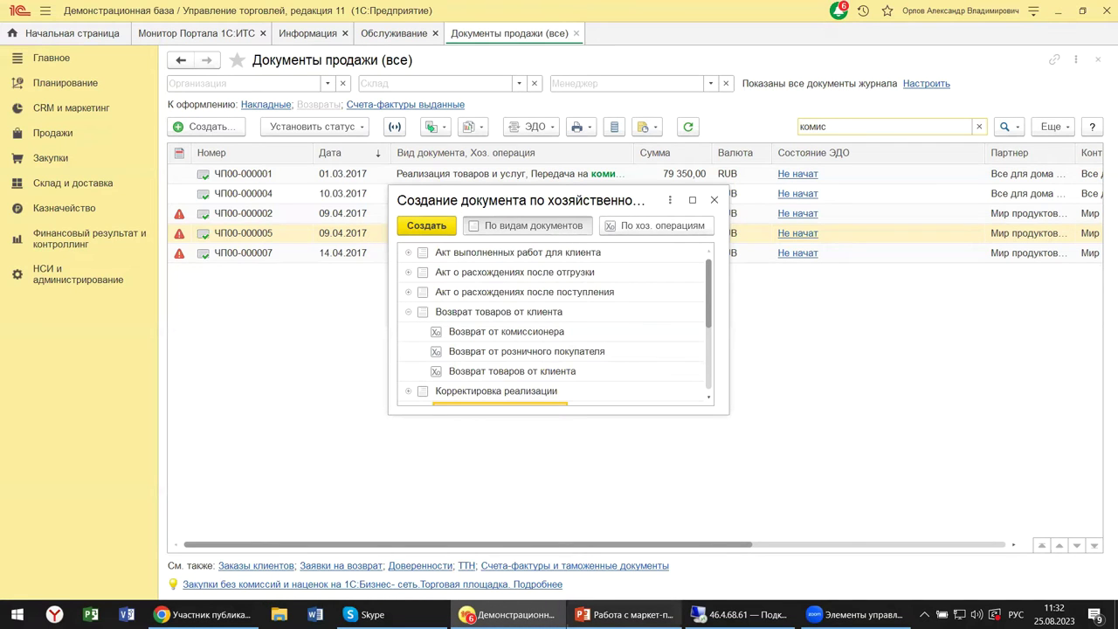
- Switch to the PowerPoint presentation and show slide 14 on the individual agreement with the Передача на комиссию operation
mouse_move(625, 614)
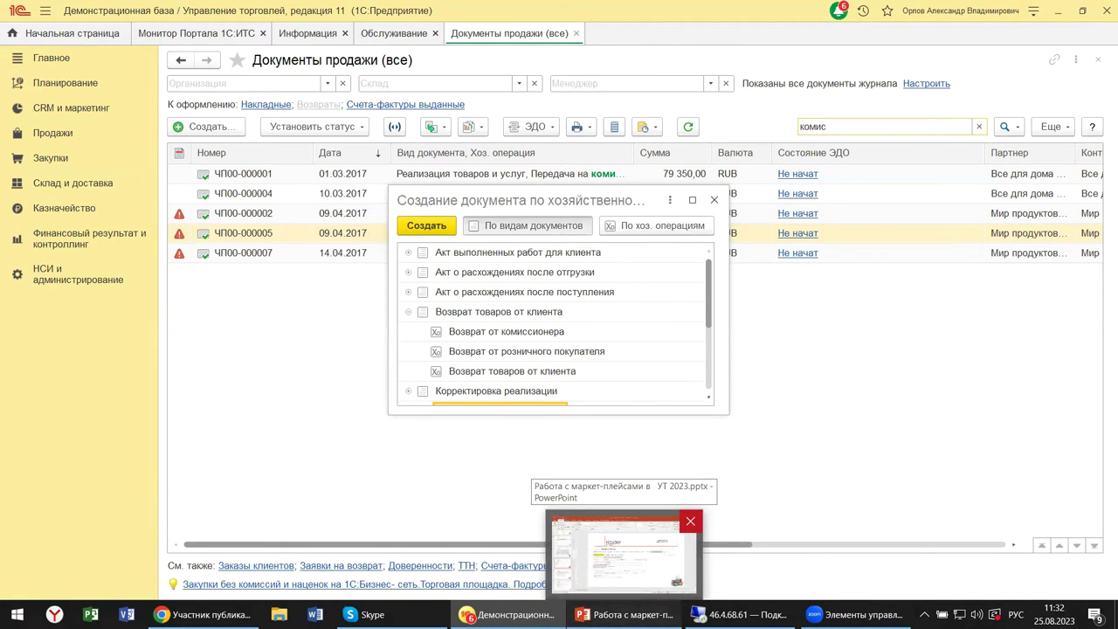
left_click(623, 553)
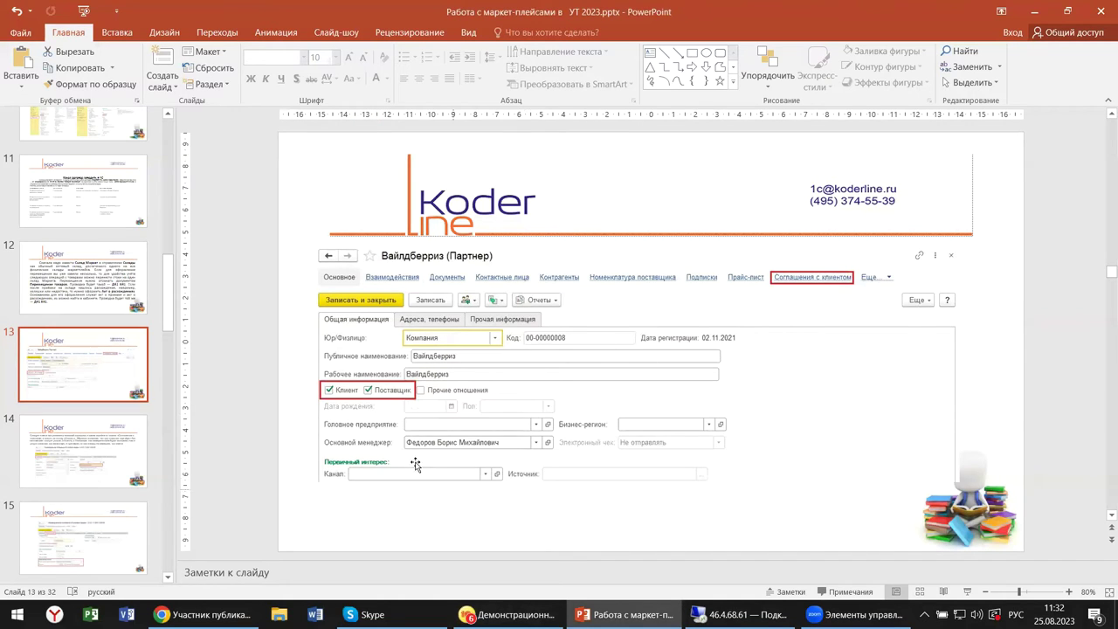
left_click(65, 453)
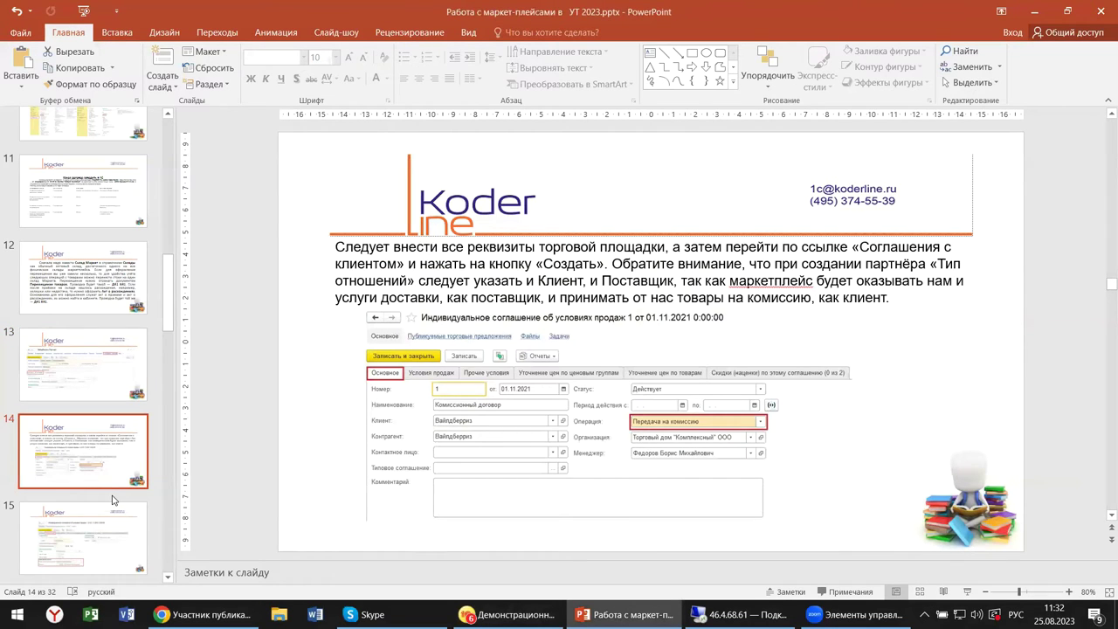
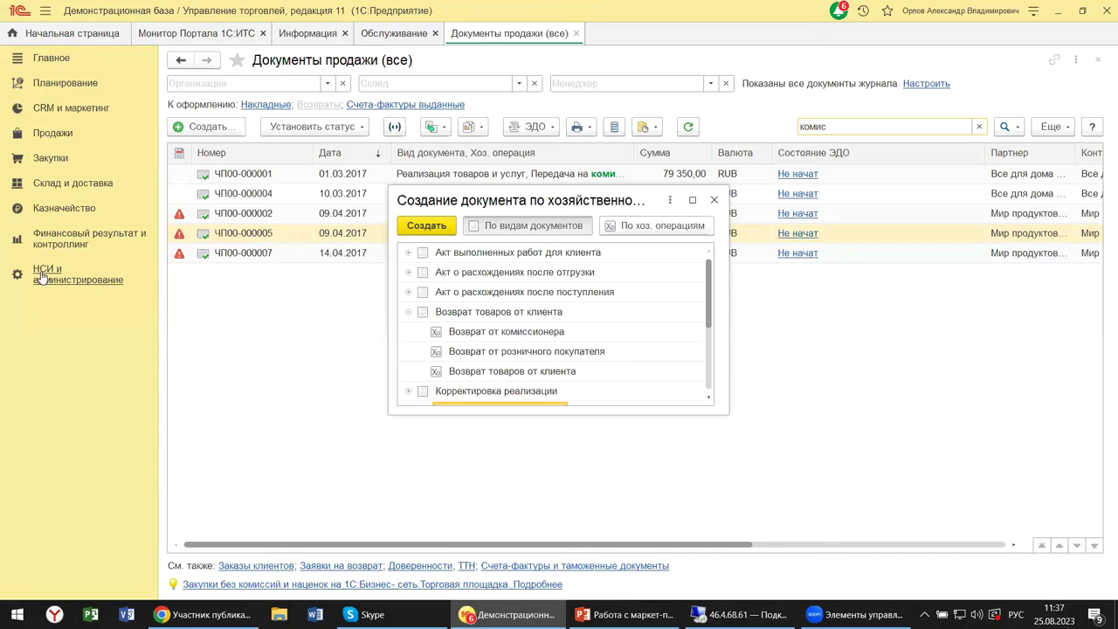
- Reopen Документы продажи (все) from the Продажи section in 1C and dismiss the document creation dialog
left_click(55, 133)
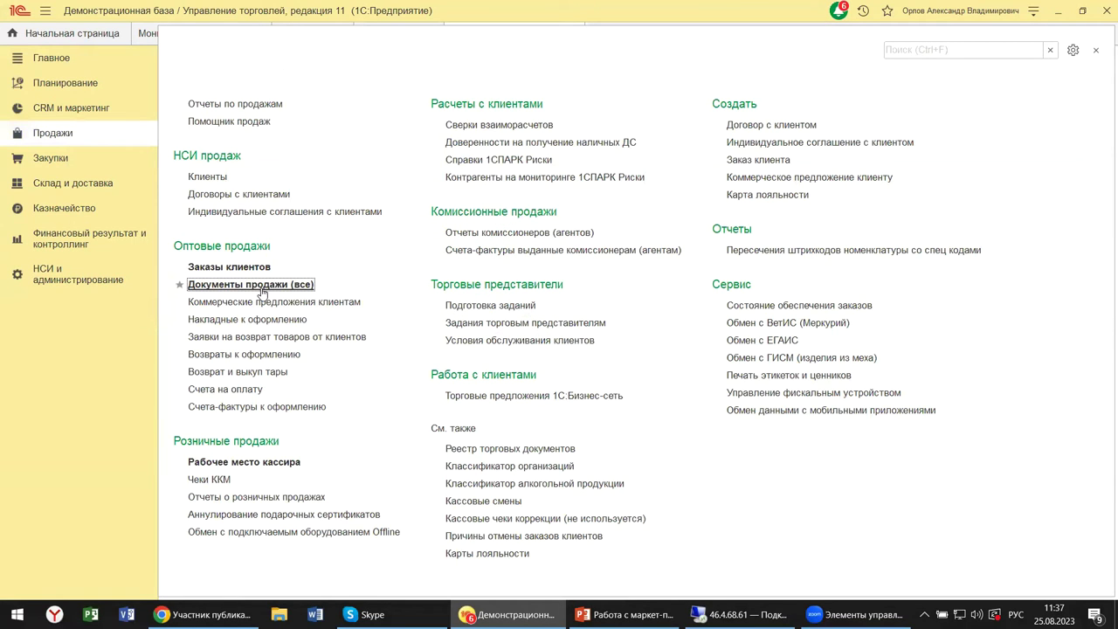
left_click(261, 287)
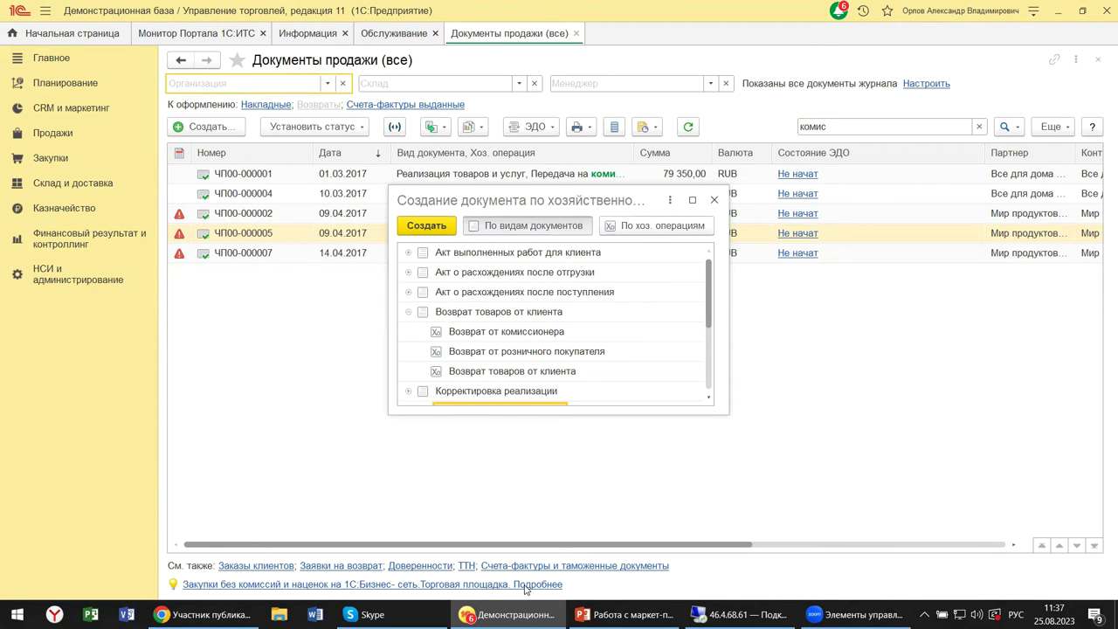
left_click(713, 202)
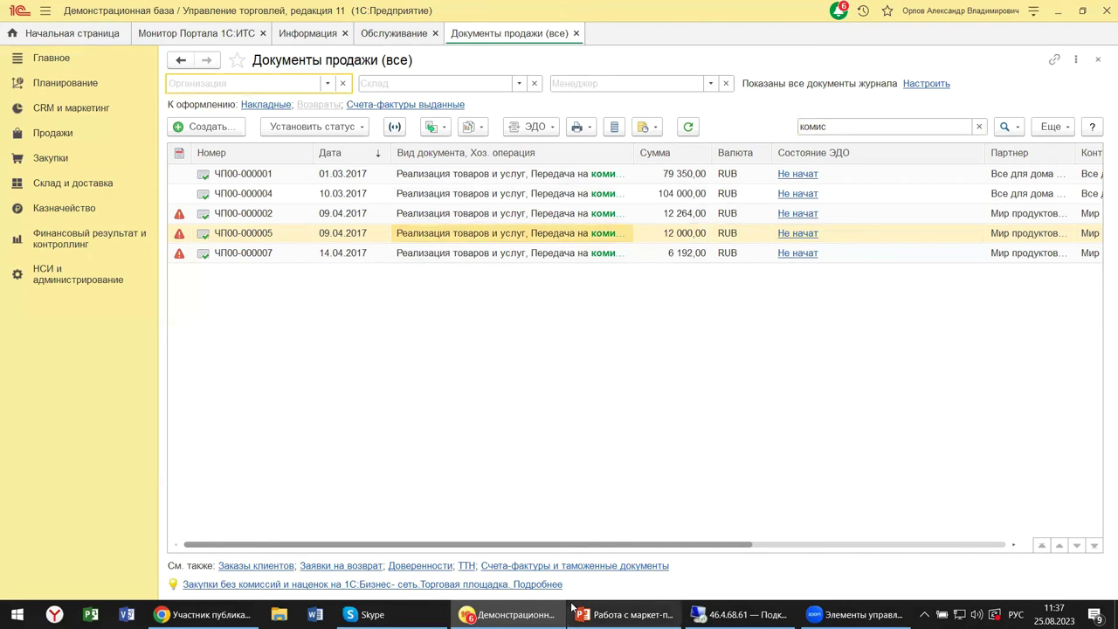
- Open the details page of the 1С:Бизнес-сеть trading platform recommendation and confirm Калининград as the region
left_click(537, 586)
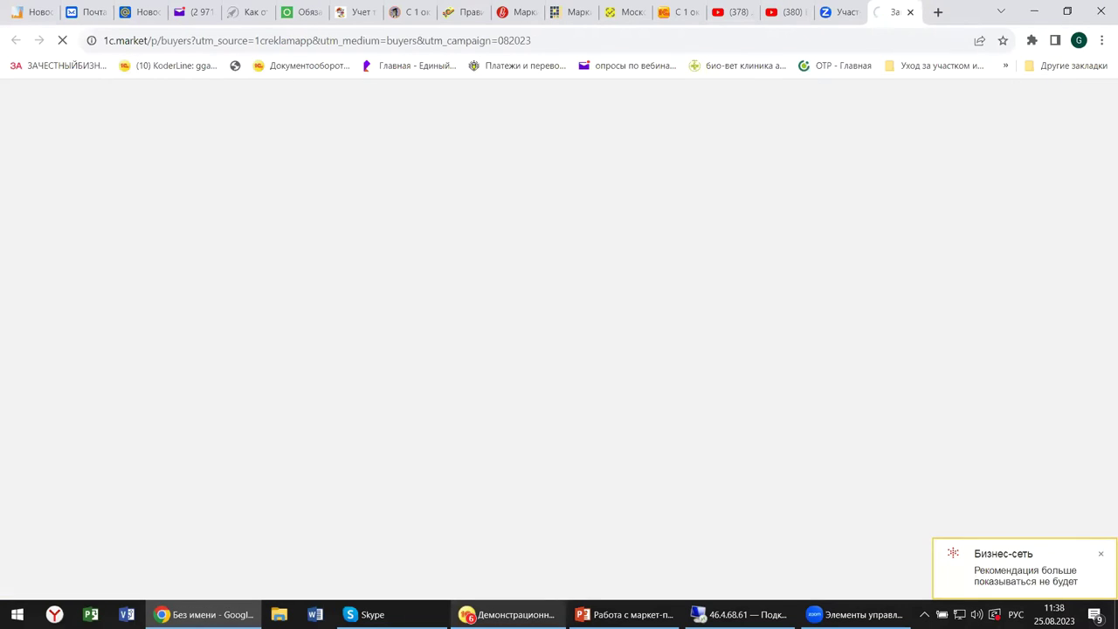
mouse_move(515, 614)
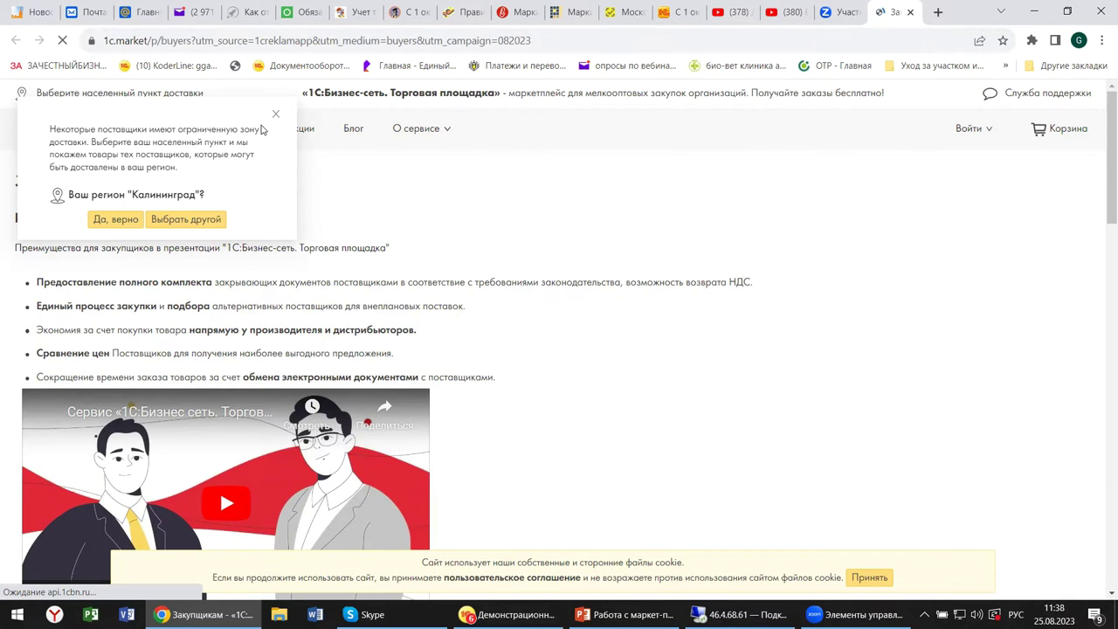
left_click(114, 221)
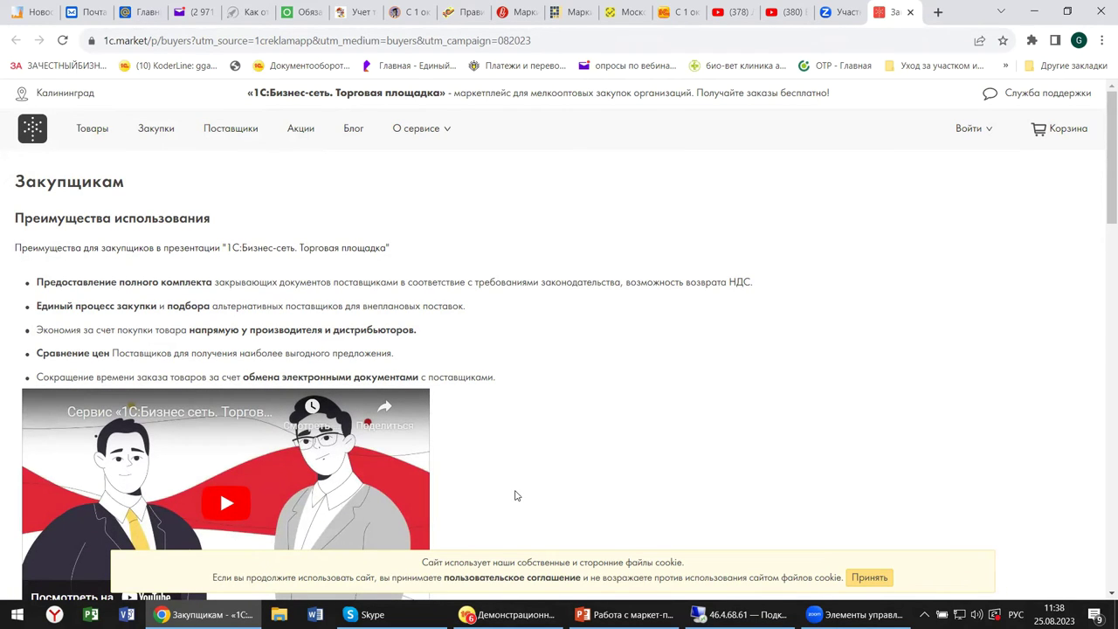
- Look through the delivery, payment, return and ordering sections of the trading platform's buyers page, and close the page
scroll(516, 496, "down", 5)
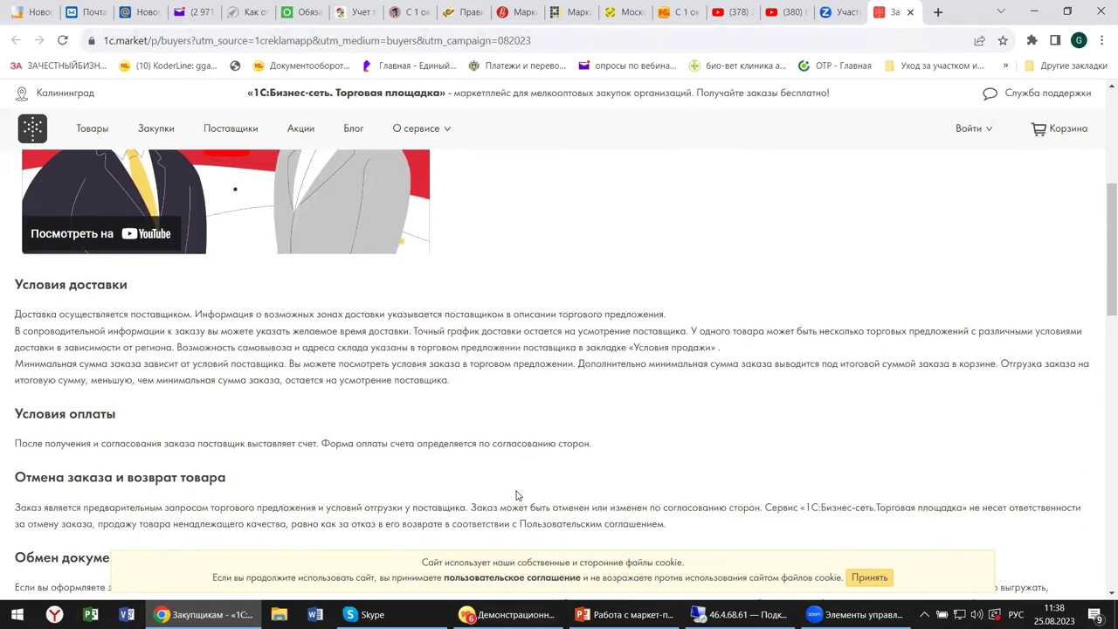
scroll(516, 495, "up", 2)
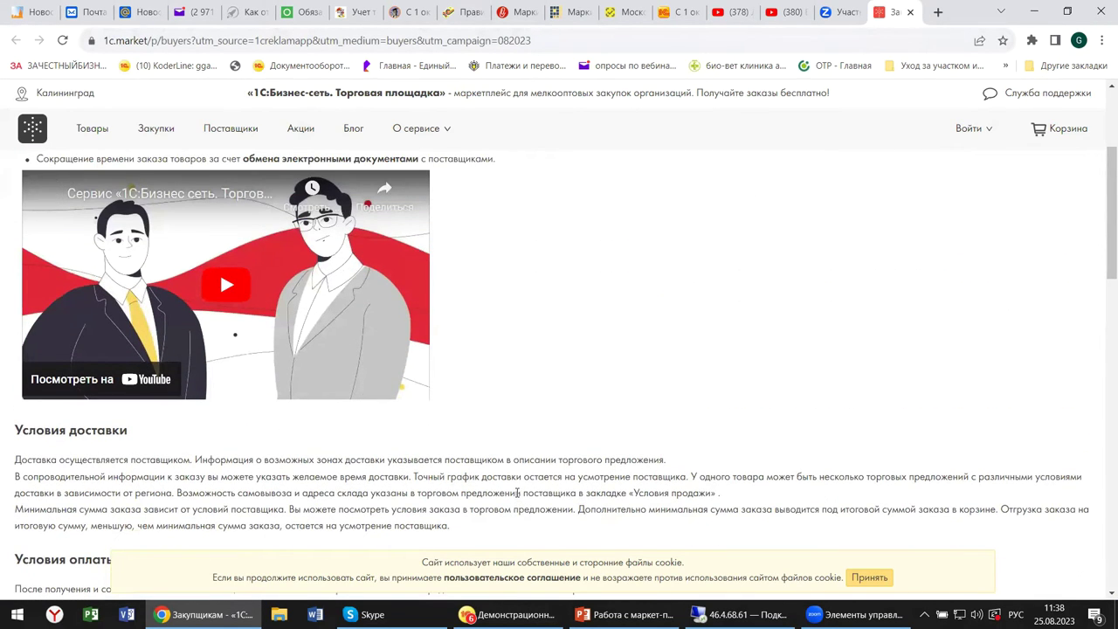
scroll(523, 522, "down", 1)
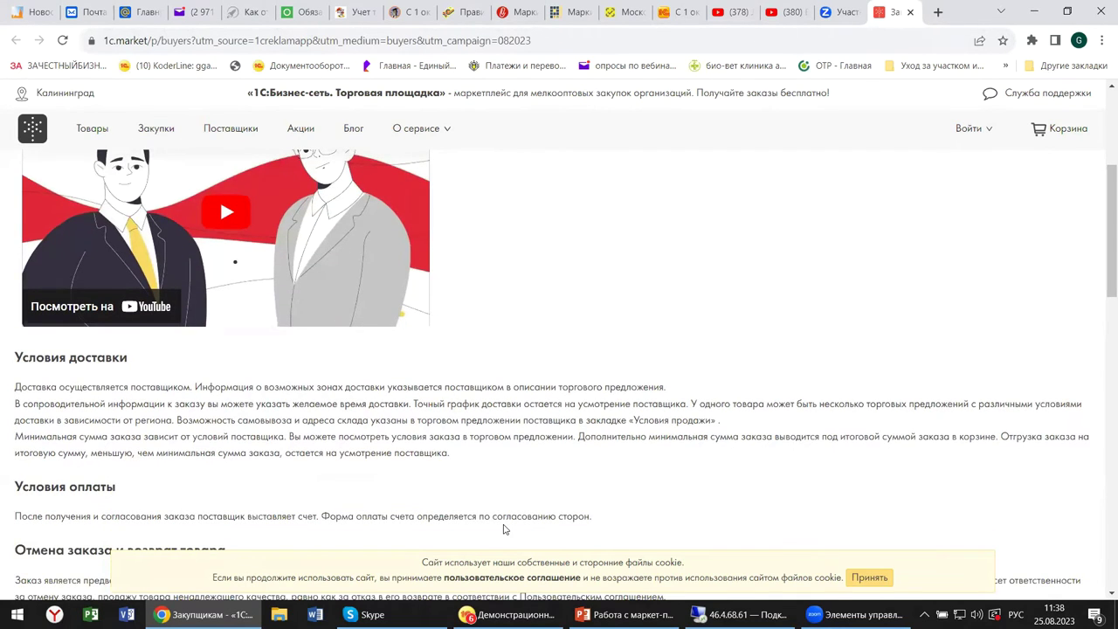
scroll(503, 530, "down", 5)
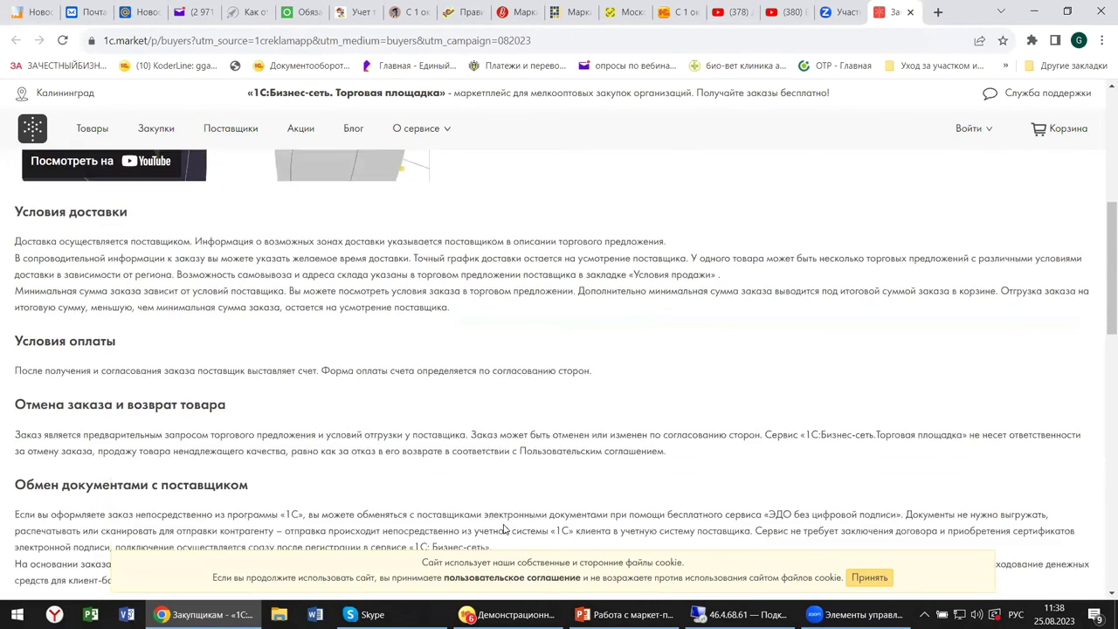
scroll(503, 530, "down", 4)
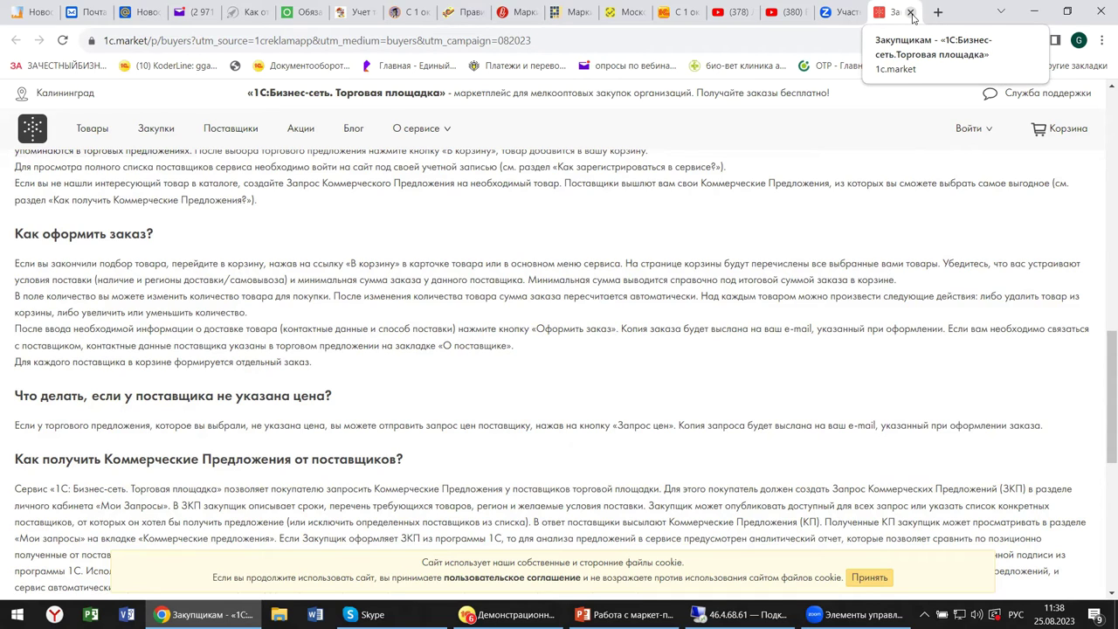
left_click(911, 13)
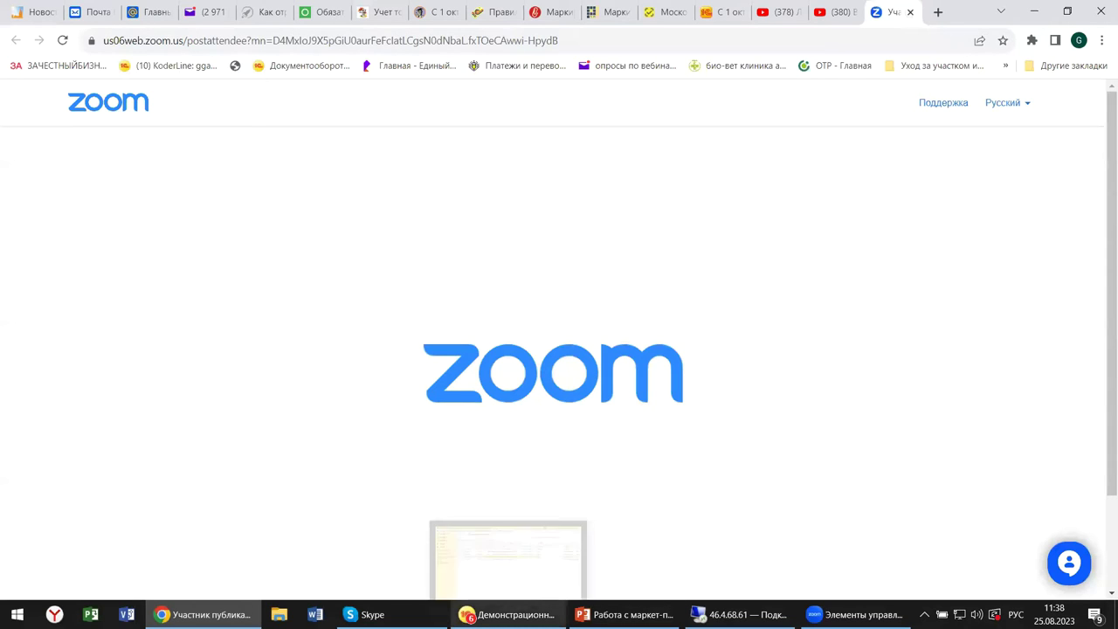
- Switch to PowerPoint to check slide 18 on creating sales documents, and return to the 1C sales documents journal
mouse_move(623, 614)
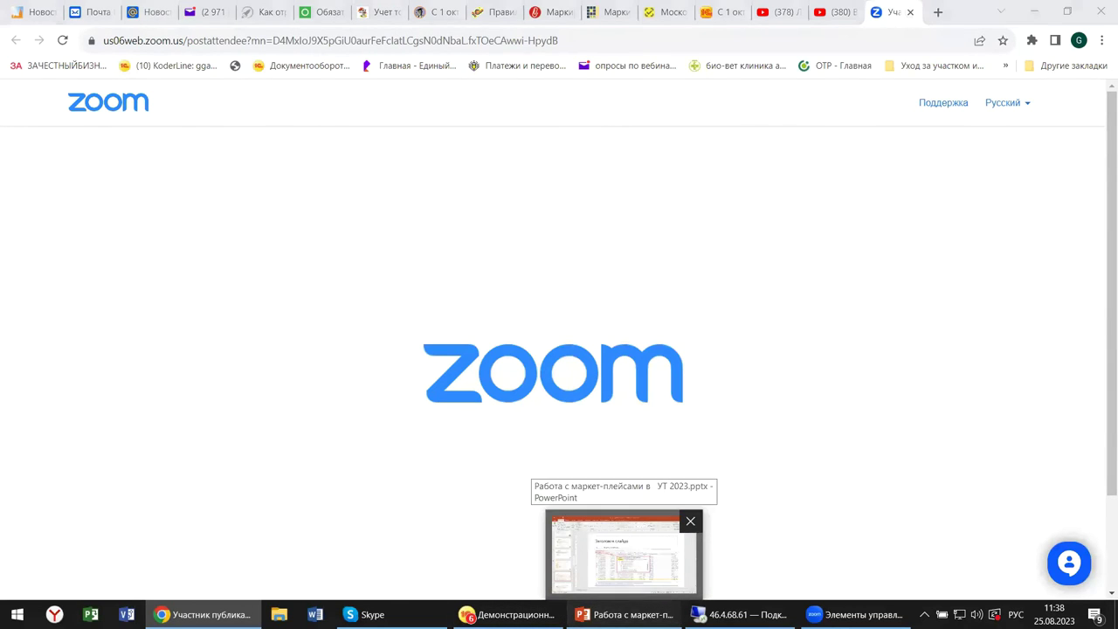
left_click(624, 550)
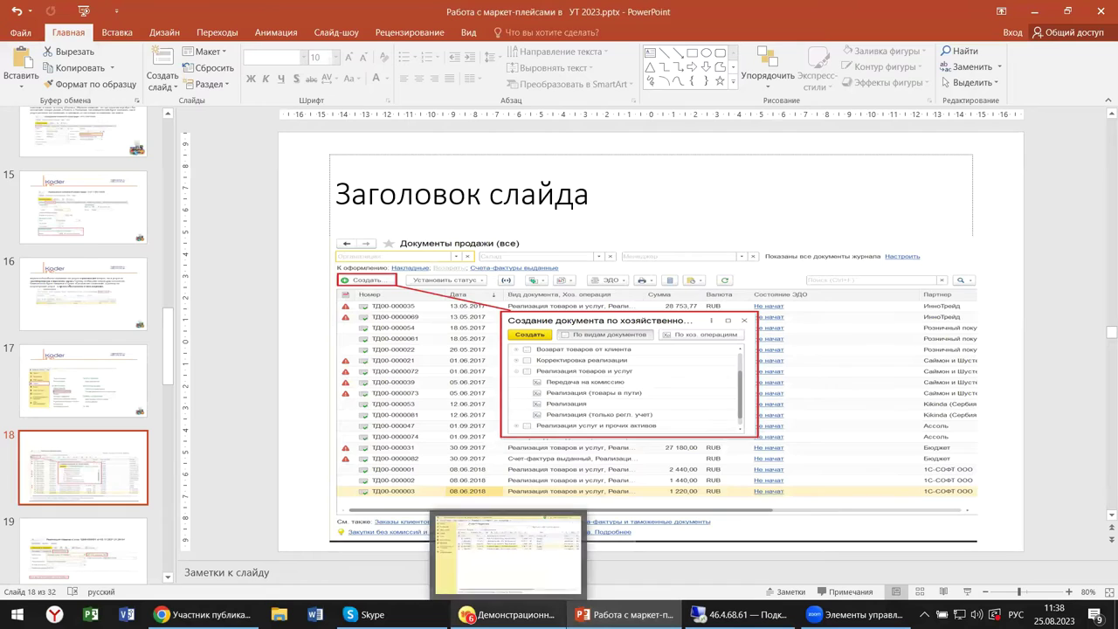
left_click(504, 556)
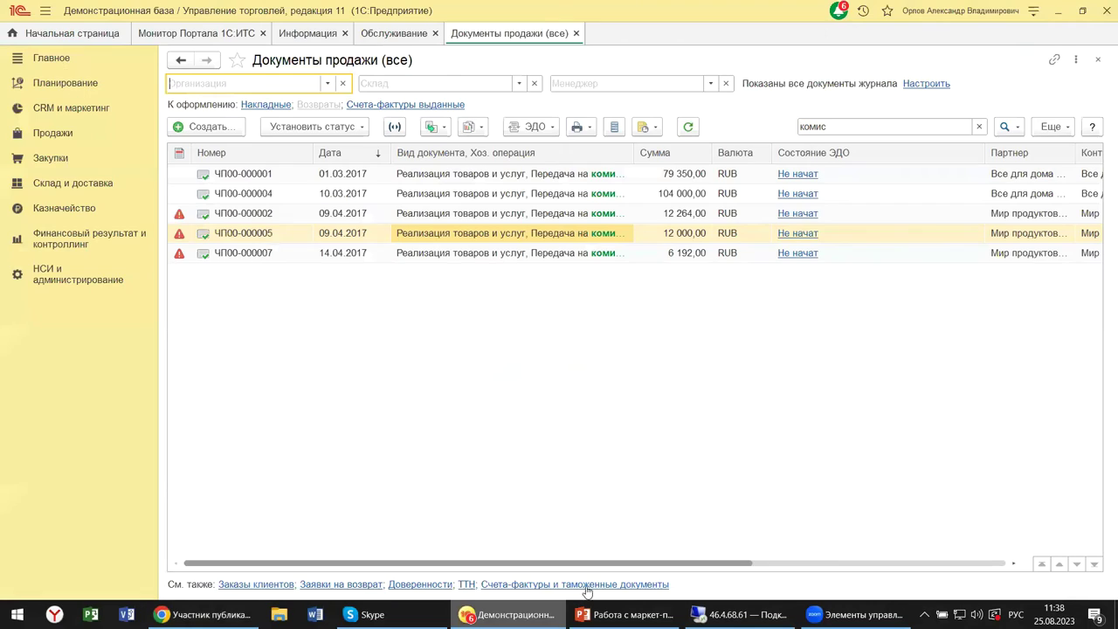
- Look over the commands available in the Продажи section and return to the sales documents journal
left_click(49, 136)
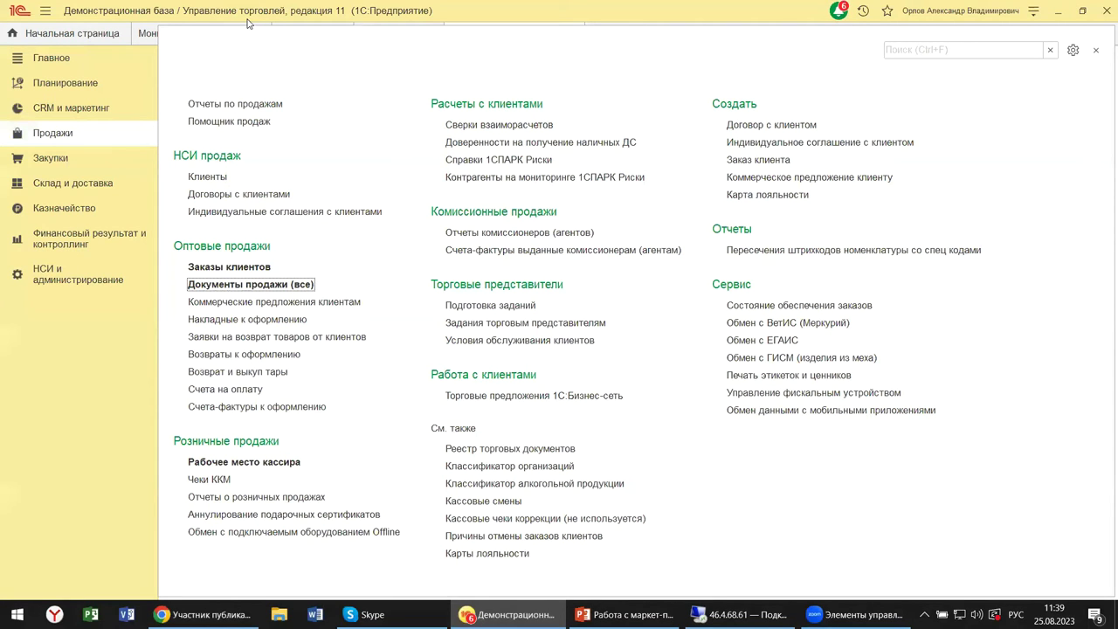
left_click(1096, 50)
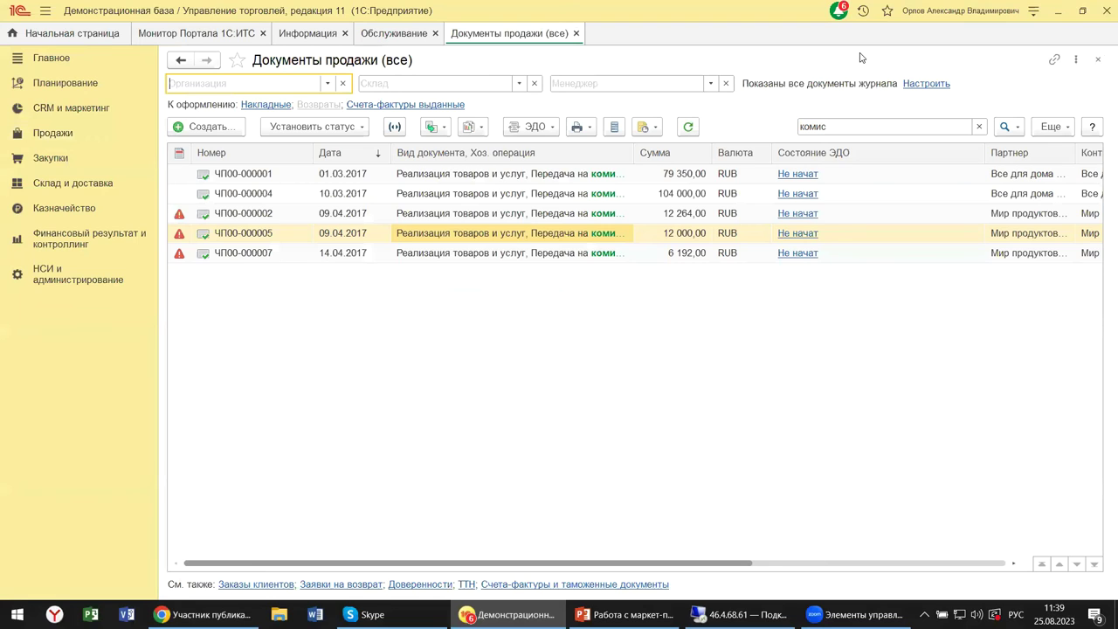
- Clear the search filter in the sales documents journal and open the help page about this journal
left_click(428, 232)
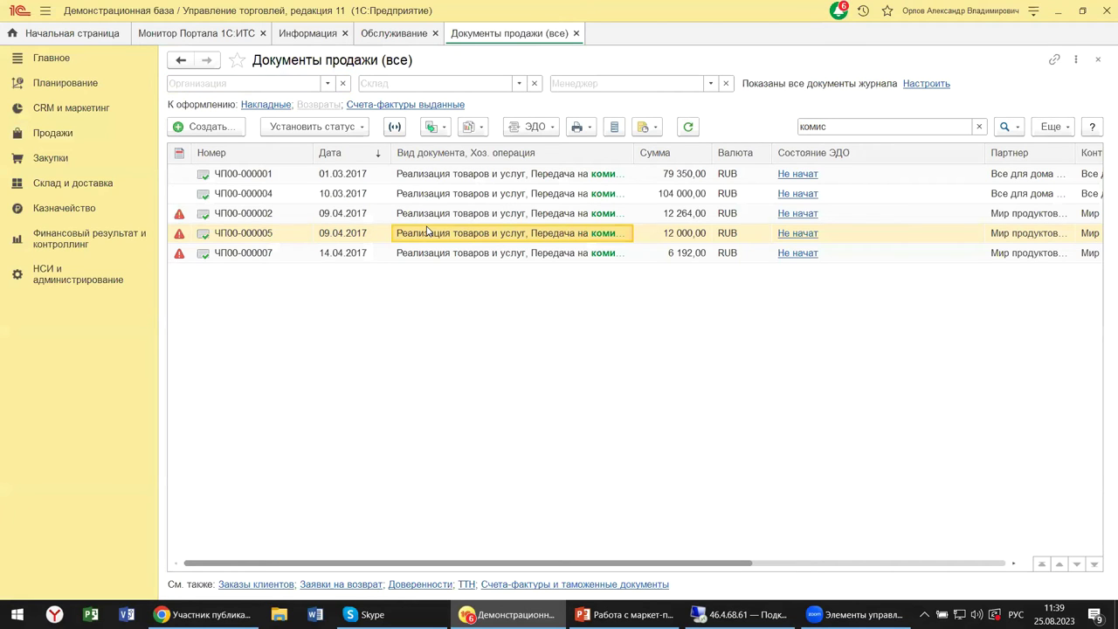
left_click(979, 127)
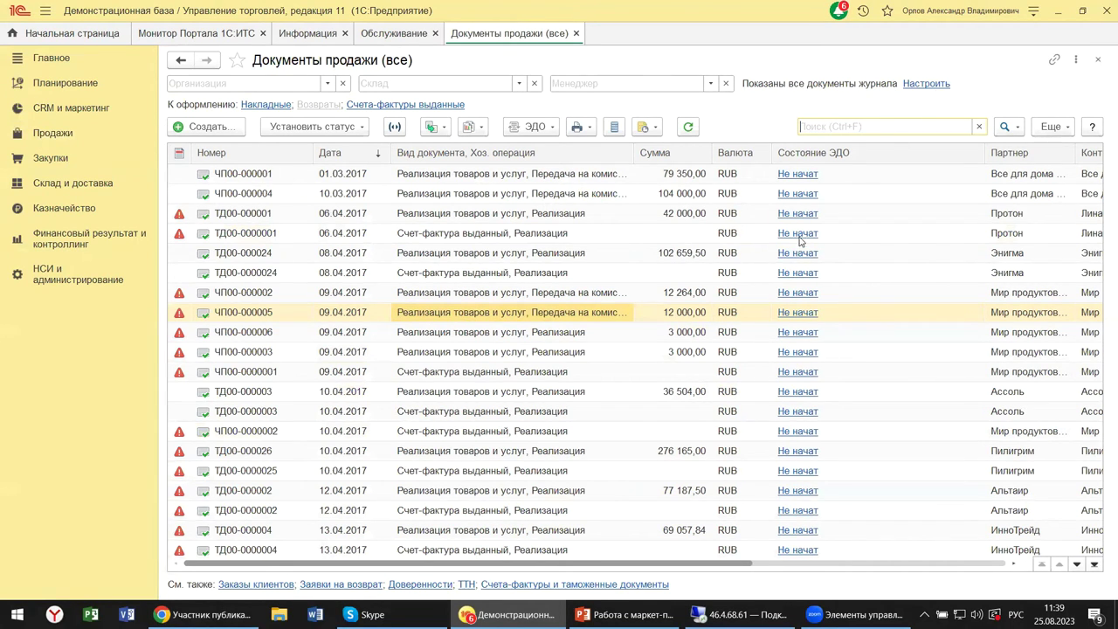
left_click(1063, 127)
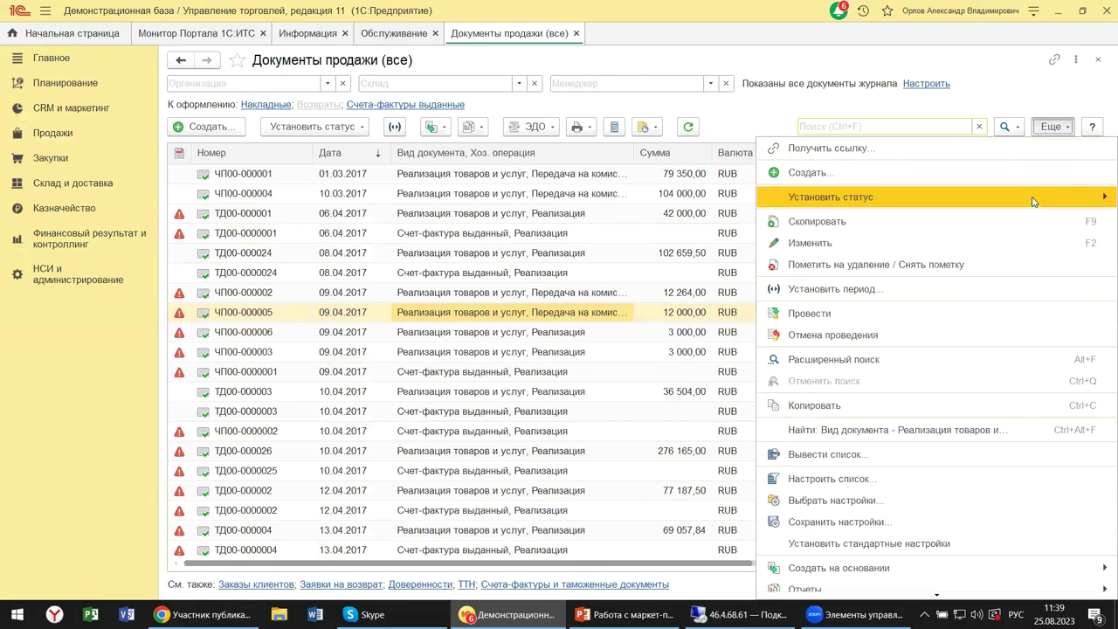
mouse_move(1033, 203)
scroll(1027, 231, "down", 3)
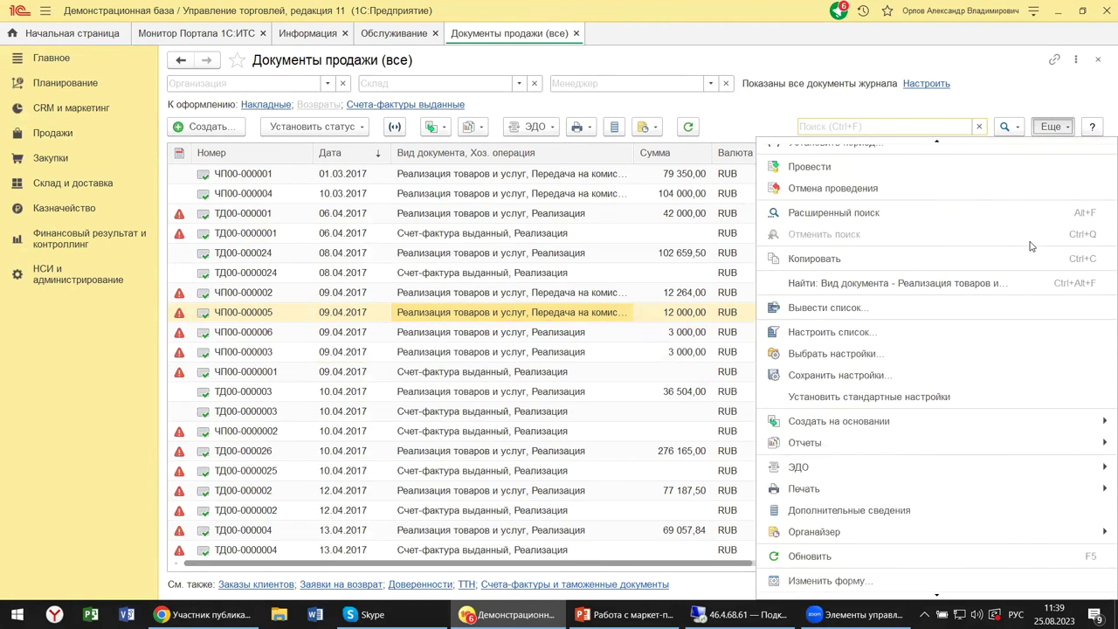
scroll(998, 587, "down", 1)
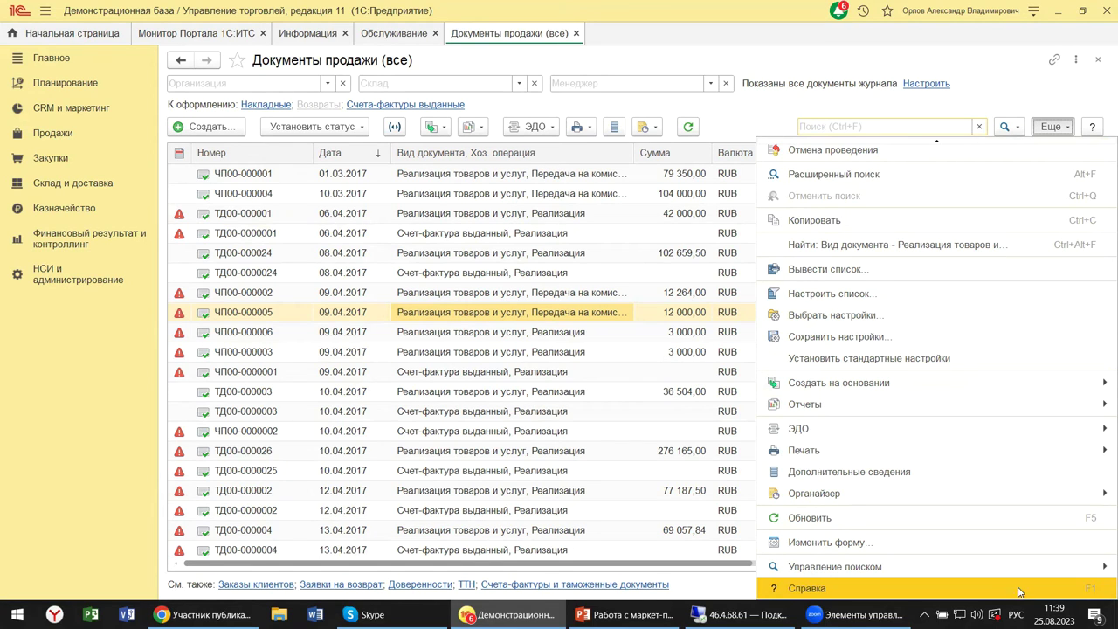
key("Escape")
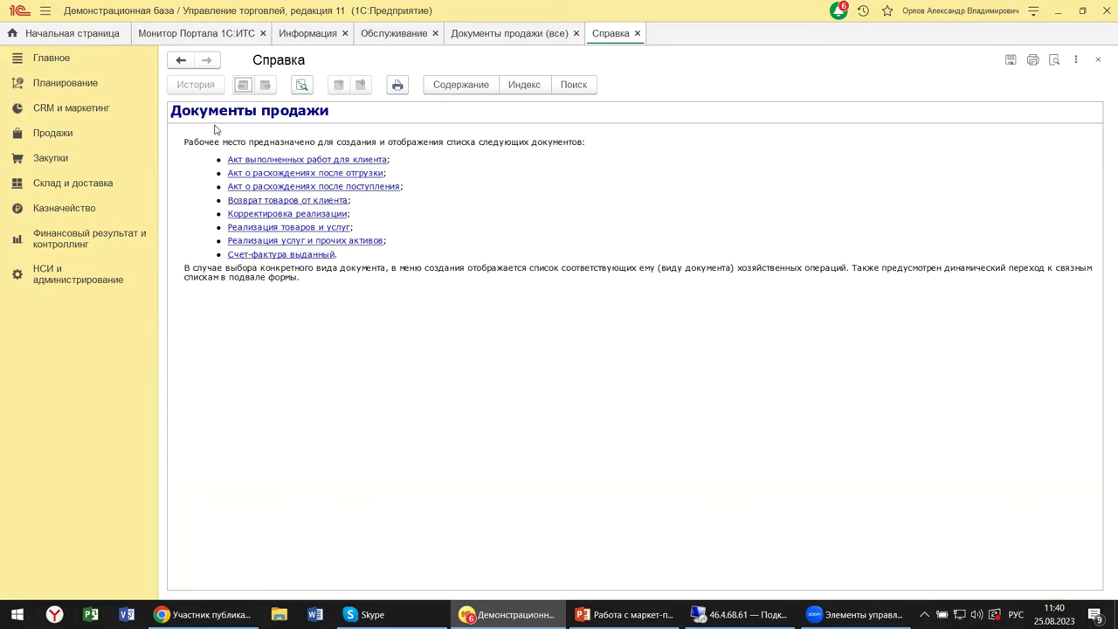
- Return to the Документы продажи (все) journal and open the 12 264,00 RUB commission transfer dated 09.04.2017
left_click(53, 133)
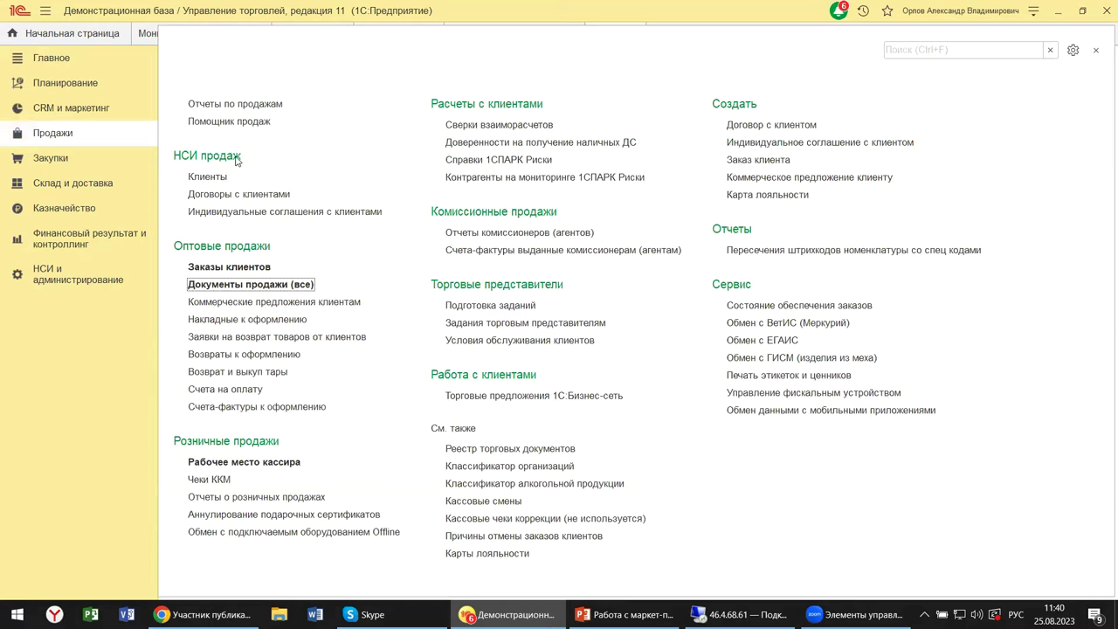
left_click(229, 285)
left_click(435, 296)
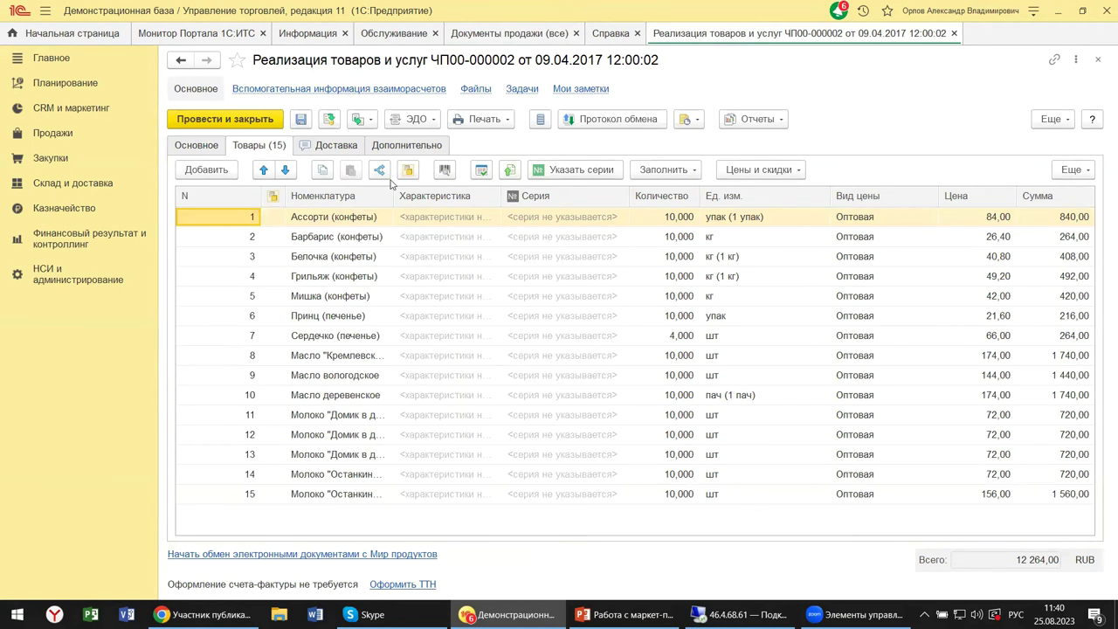
- Look over the additional commands of the goods table, view the Реализация товаров и услуг help page and close it
left_click(1073, 169)
scroll(970, 559, "down", 3)
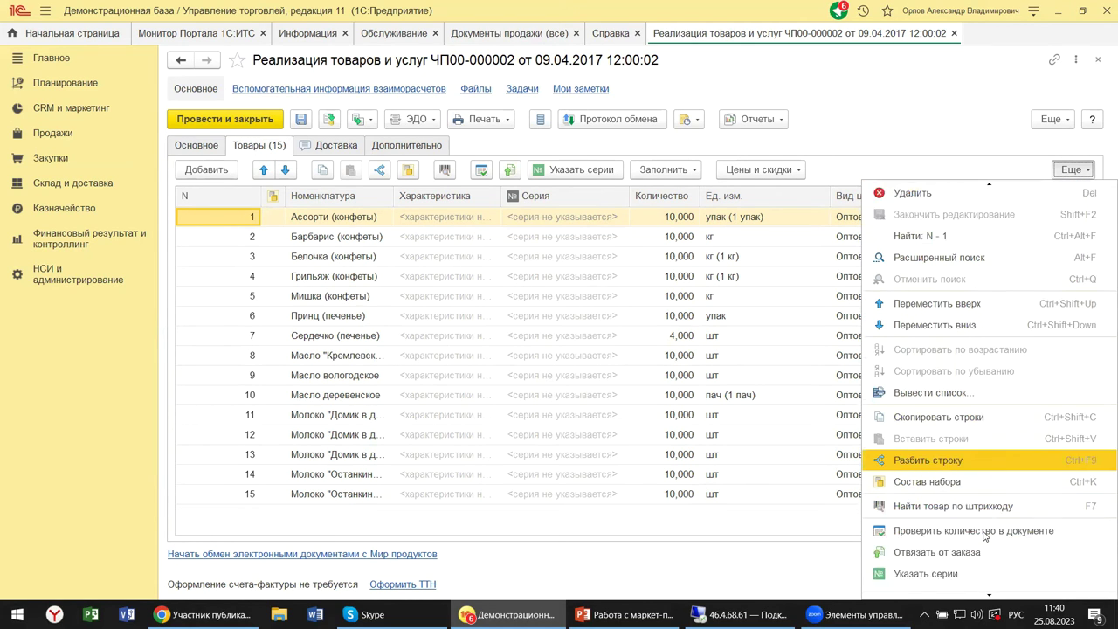
mouse_move(980, 543)
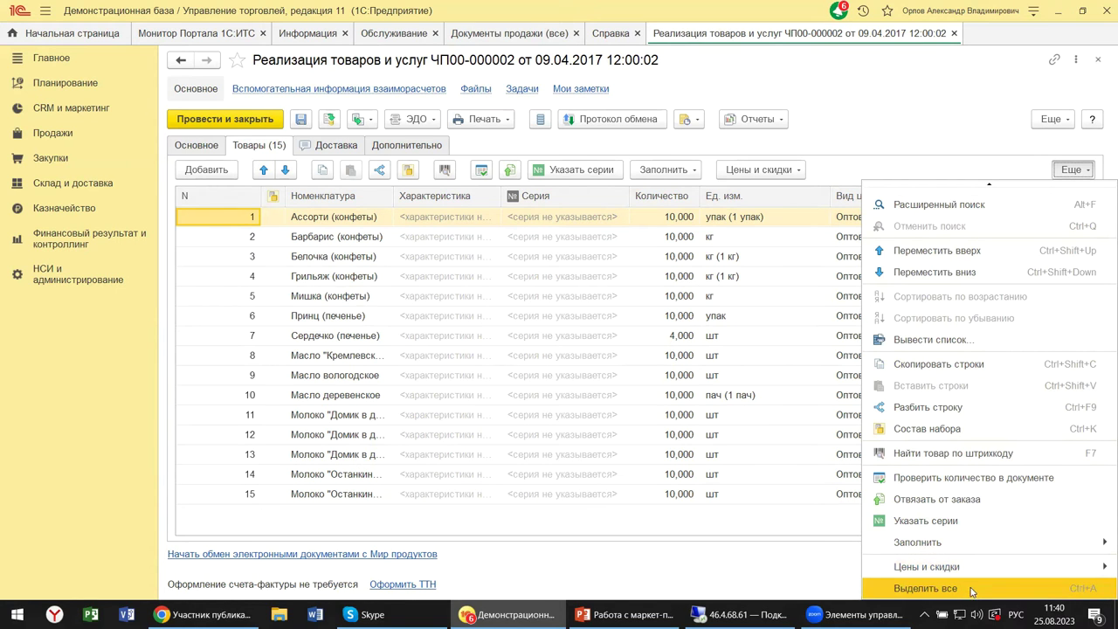
scroll(971, 576, "up", 3)
left_click(1048, 119)
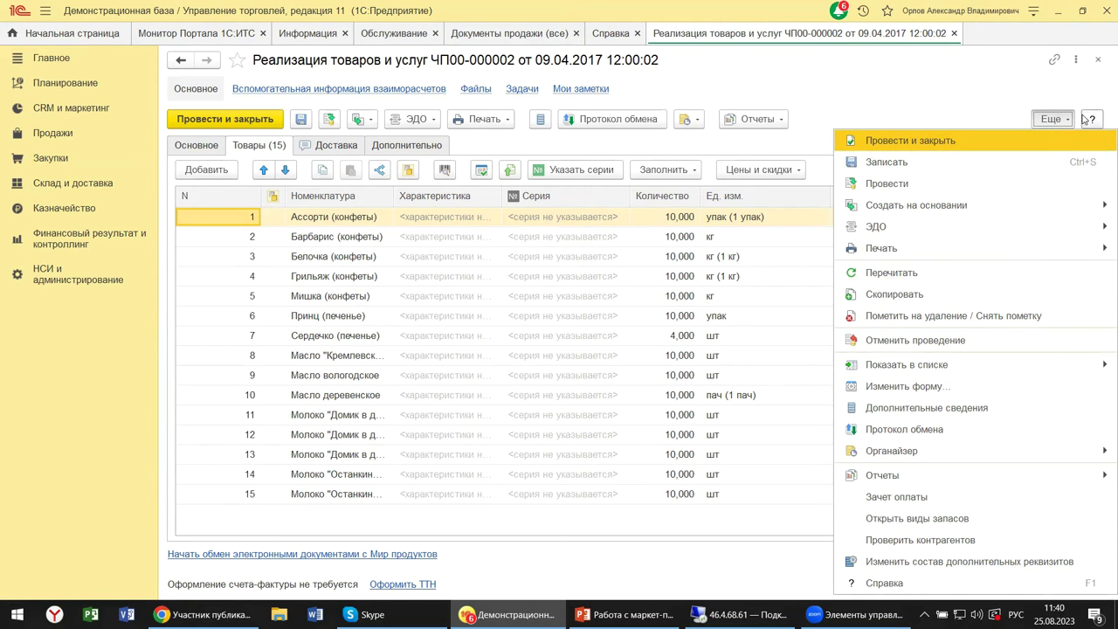
left_click(941, 587)
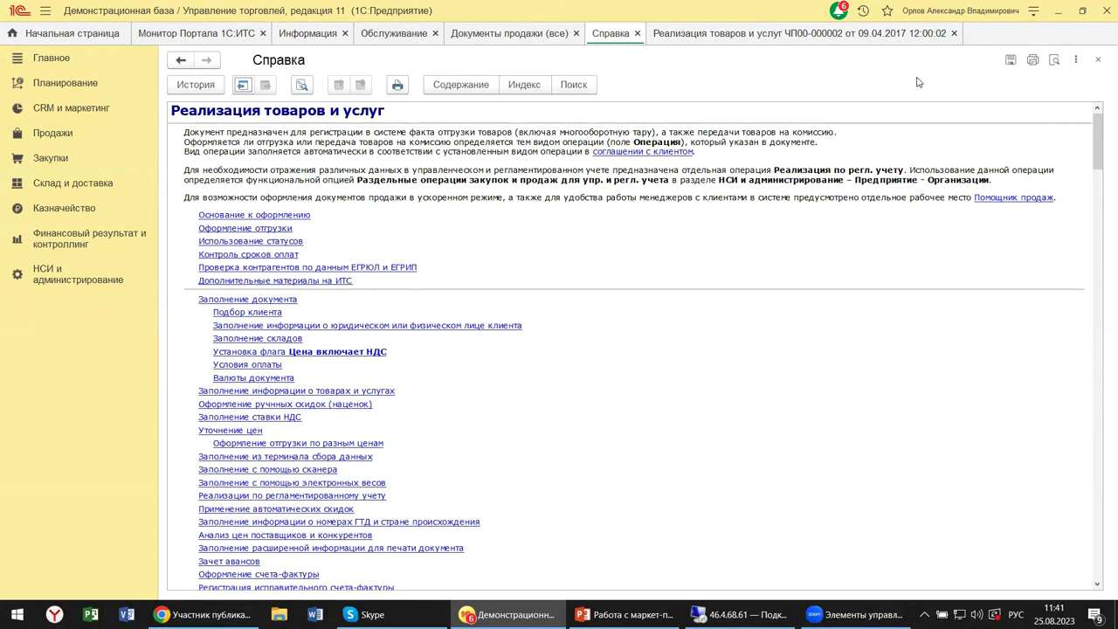
left_click(1098, 60)
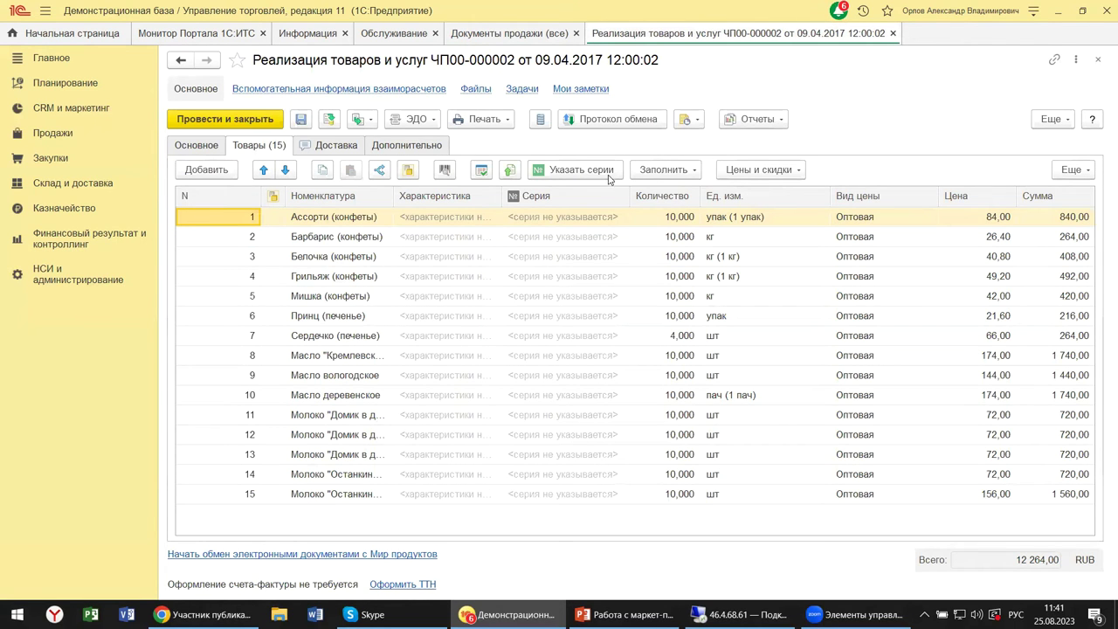
- Review the commission transfer's delivery settings, additional details and main data
left_click(327, 147)
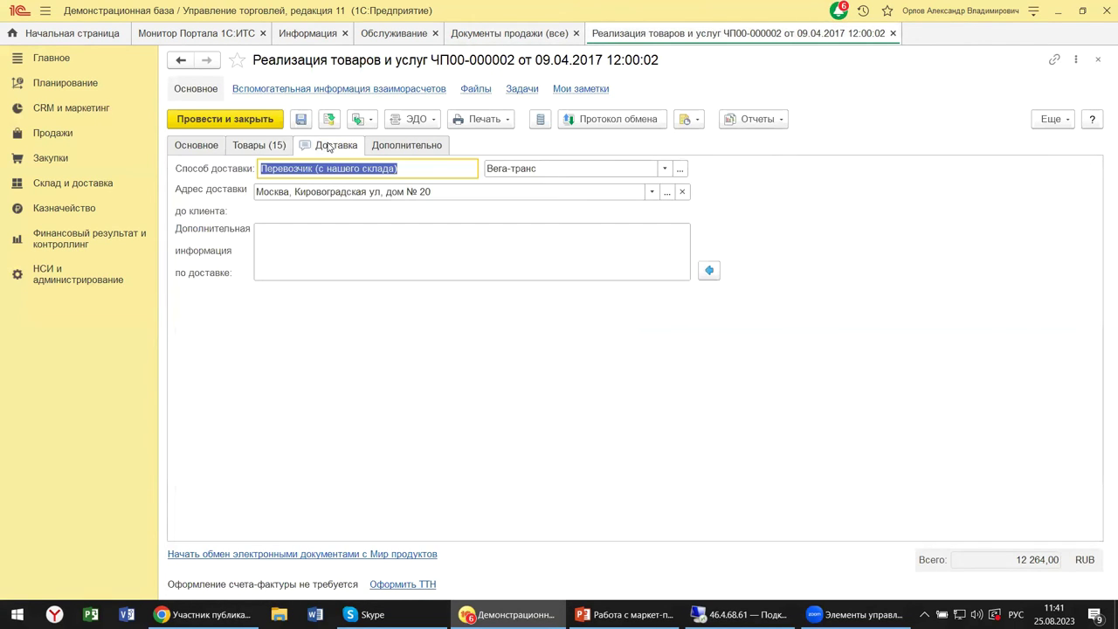
left_click(382, 145)
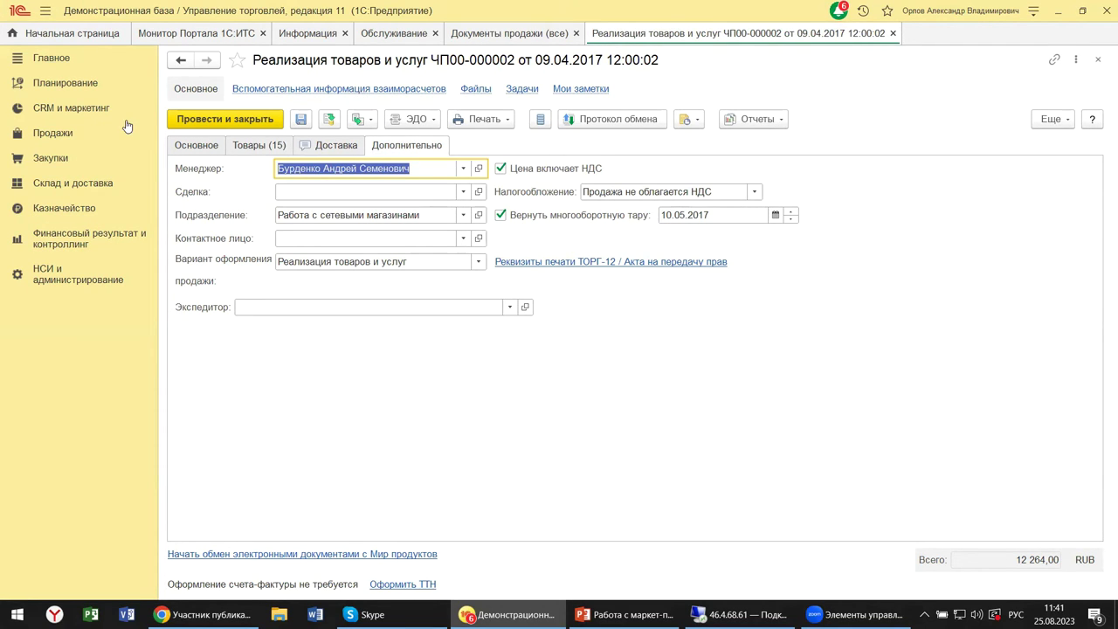
left_click(186, 148)
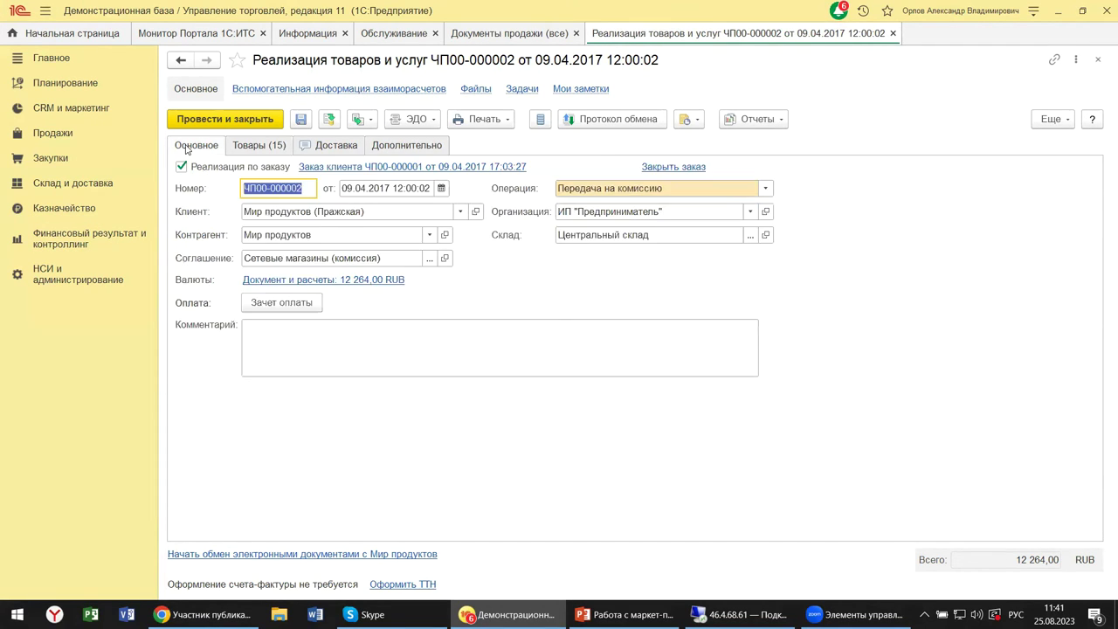
- Open the card of the client Мир продуктов (Пражская) from the document and review its addresses and phones
left_click(477, 212)
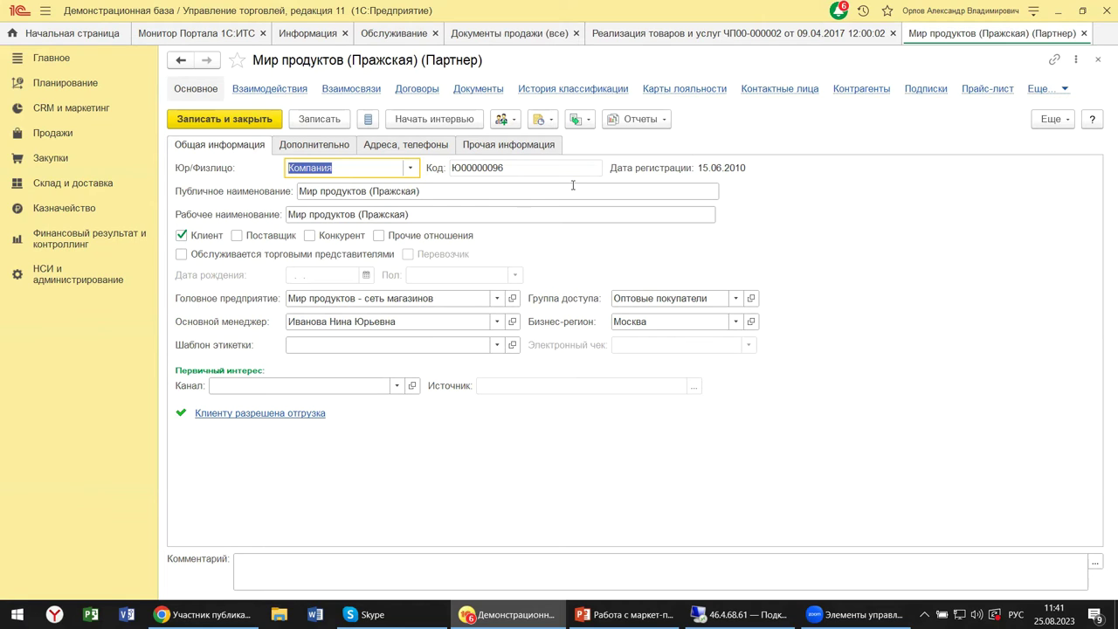
left_click(337, 147)
left_click(450, 146)
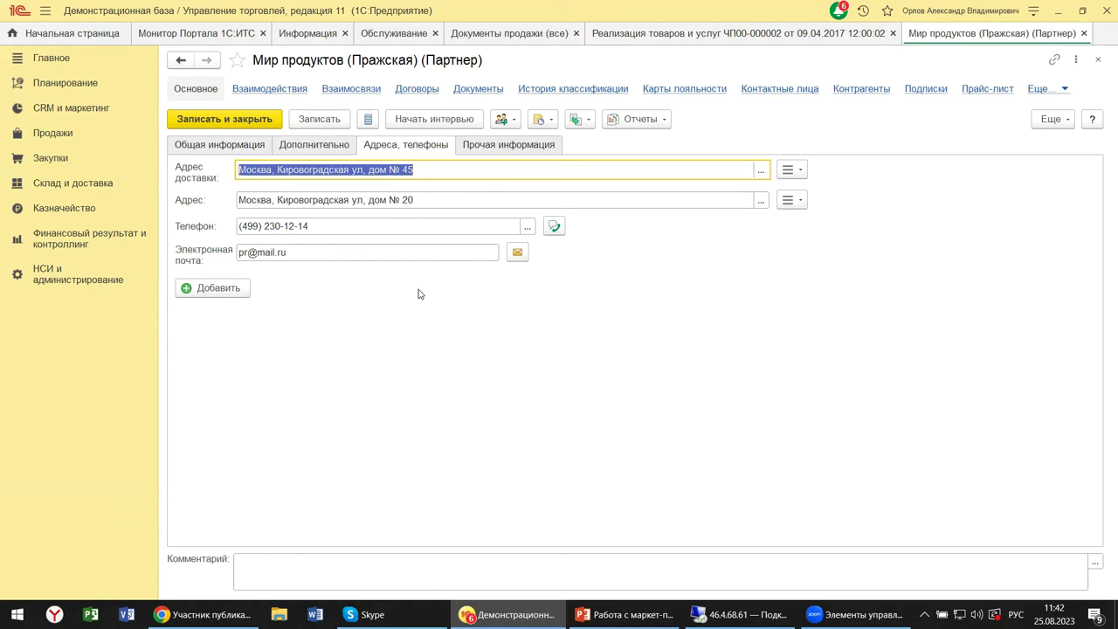
- View the partner's Соглашения с клиентом and preview the form for a new individual sales agreement, closing it without saving
left_click(1040, 91)
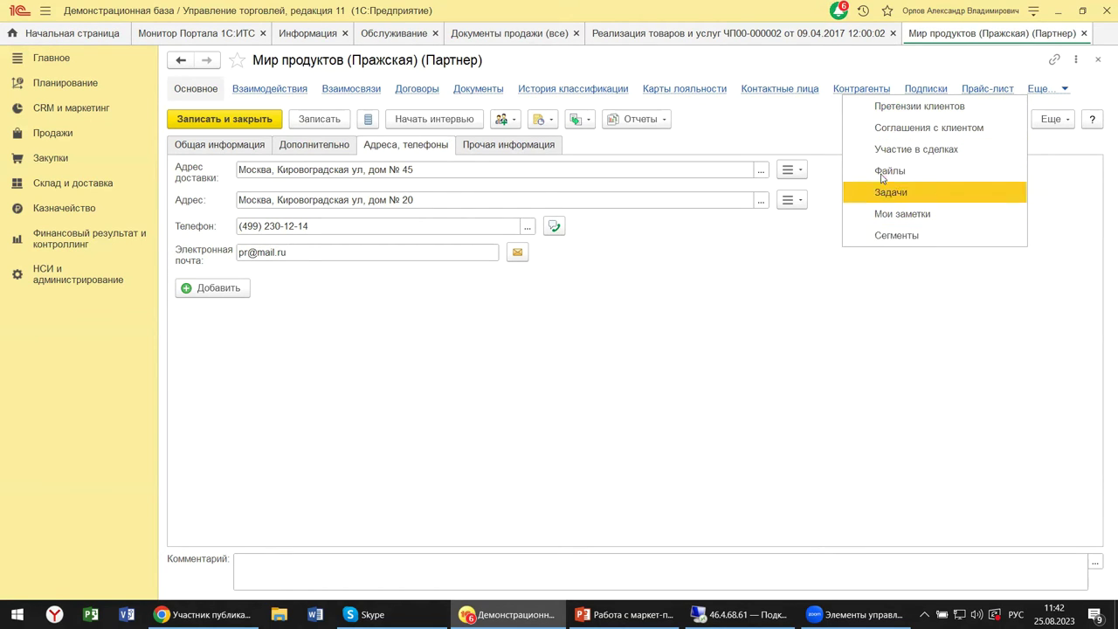
left_click(902, 131)
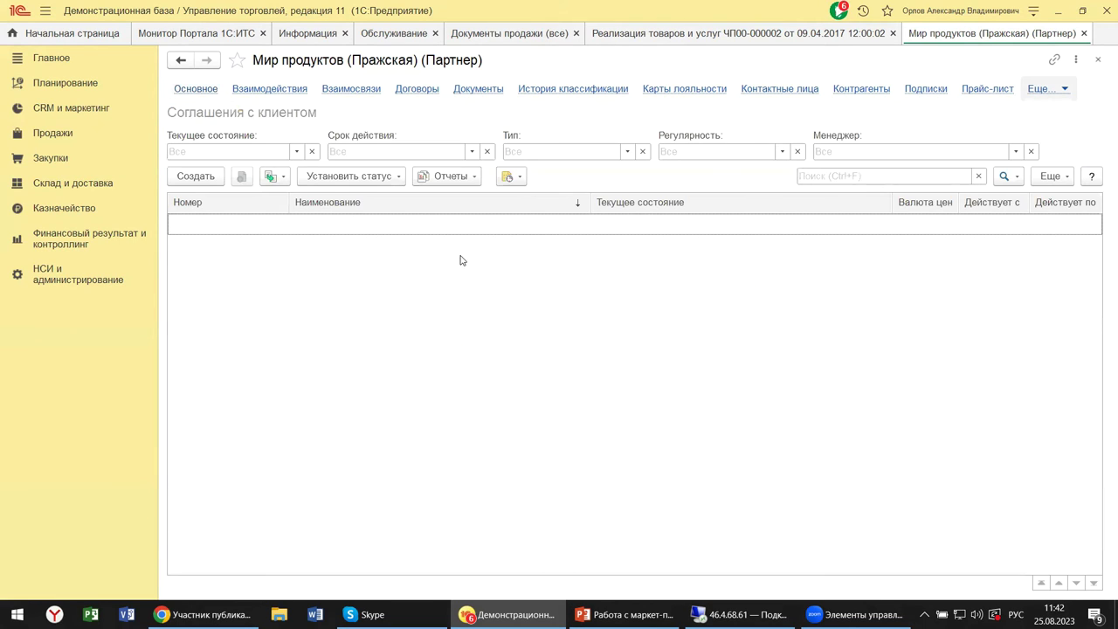
left_click(180, 178)
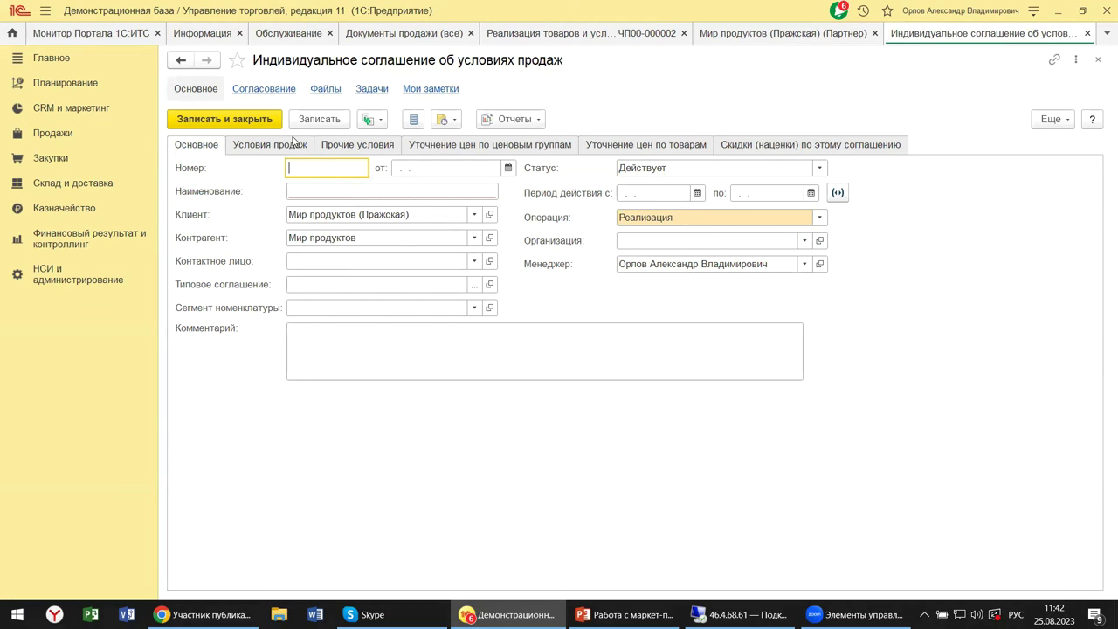
left_click(1098, 58)
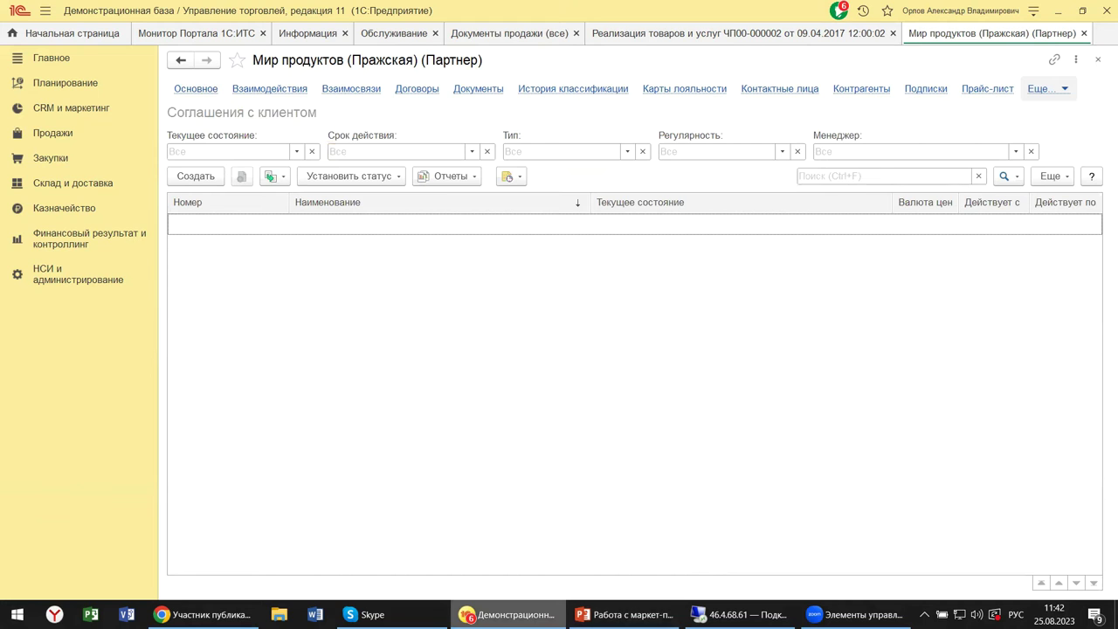
- Switch to PowerPoint and show slide 19 on additional document details and slide 20 on commission agents' reports
left_click(625, 614)
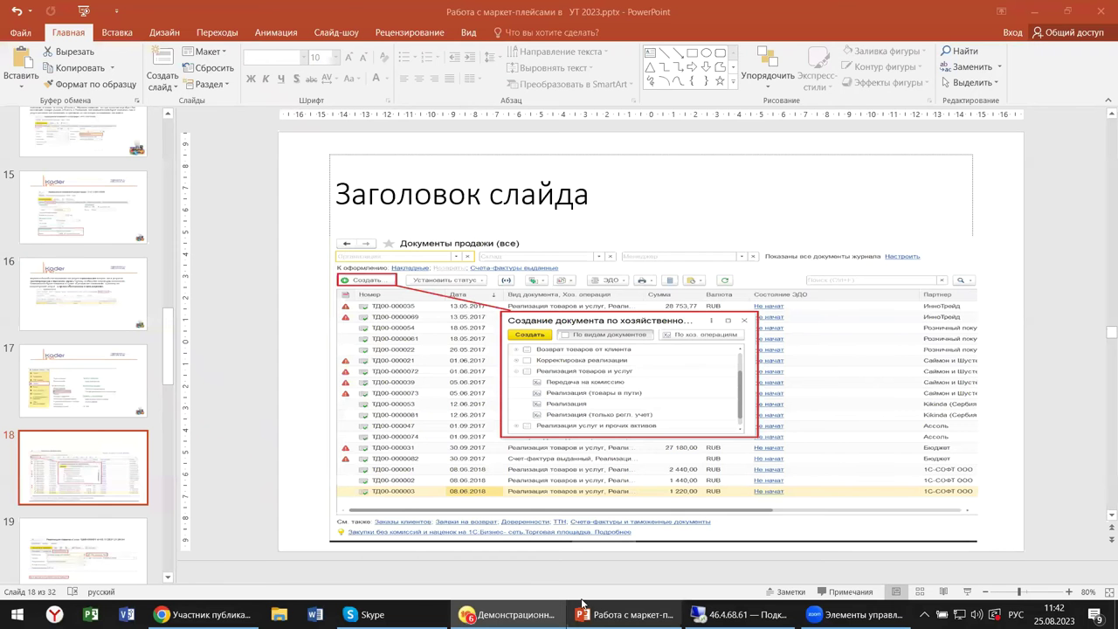
left_click(100, 548)
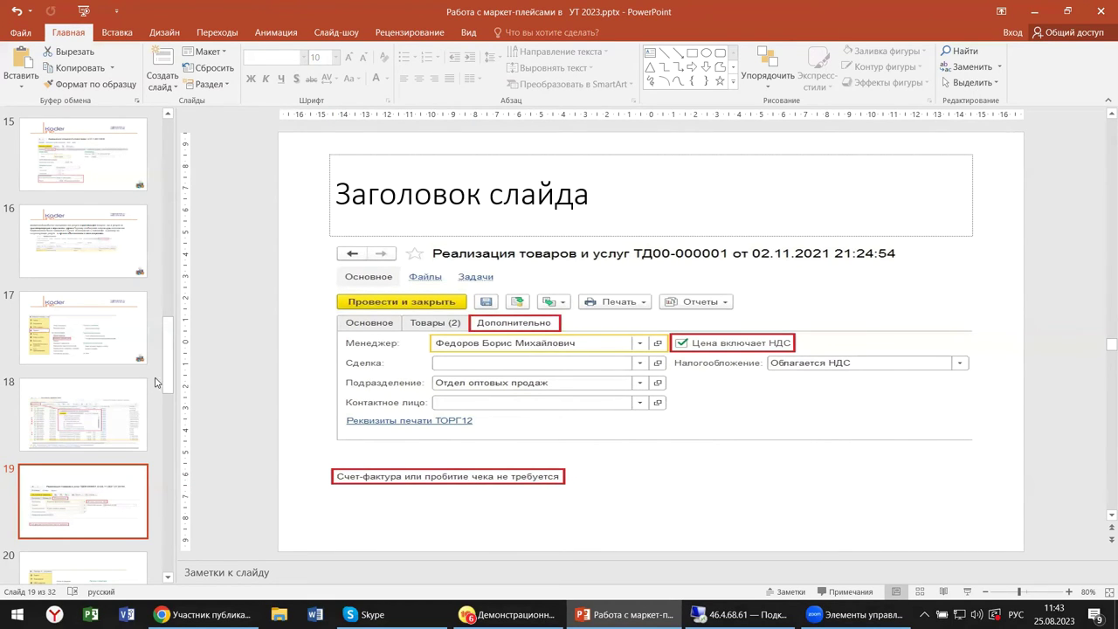
left_click_drag(166, 384, 161, 421)
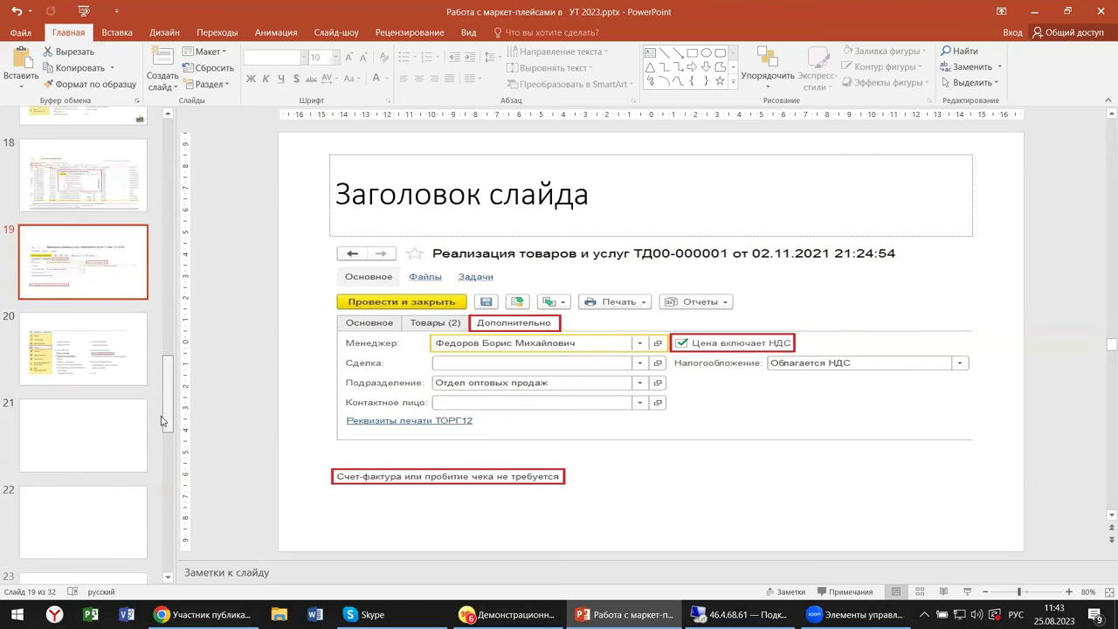
left_click(112, 352)
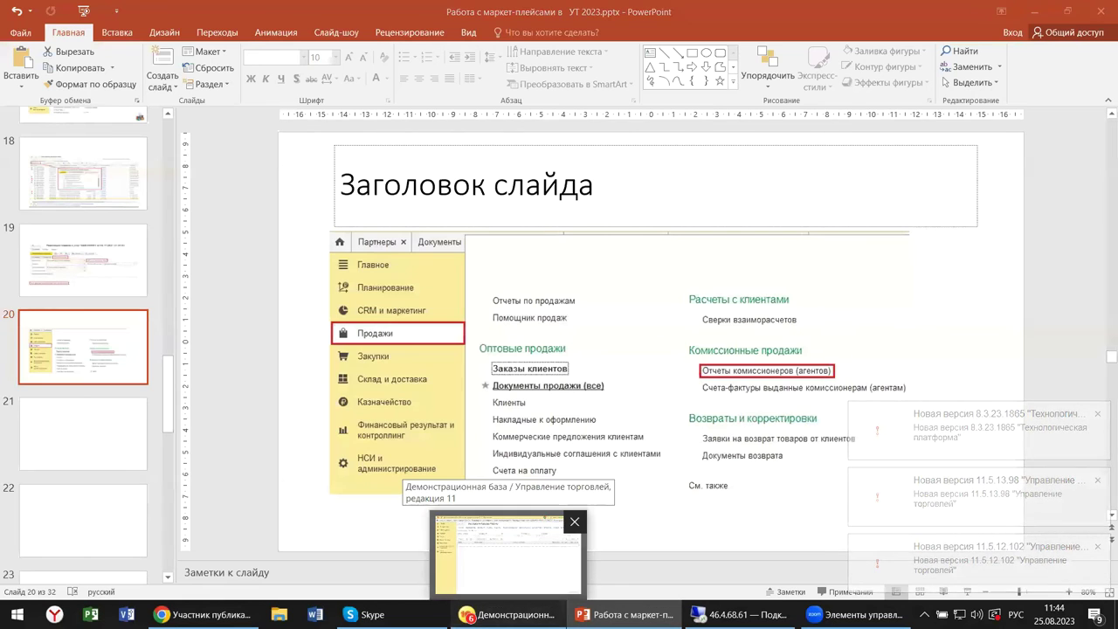
- Switch back to 1C and open the Отчеты комиссионеров (агентов) list from the Продажи section
left_click(566, 597)
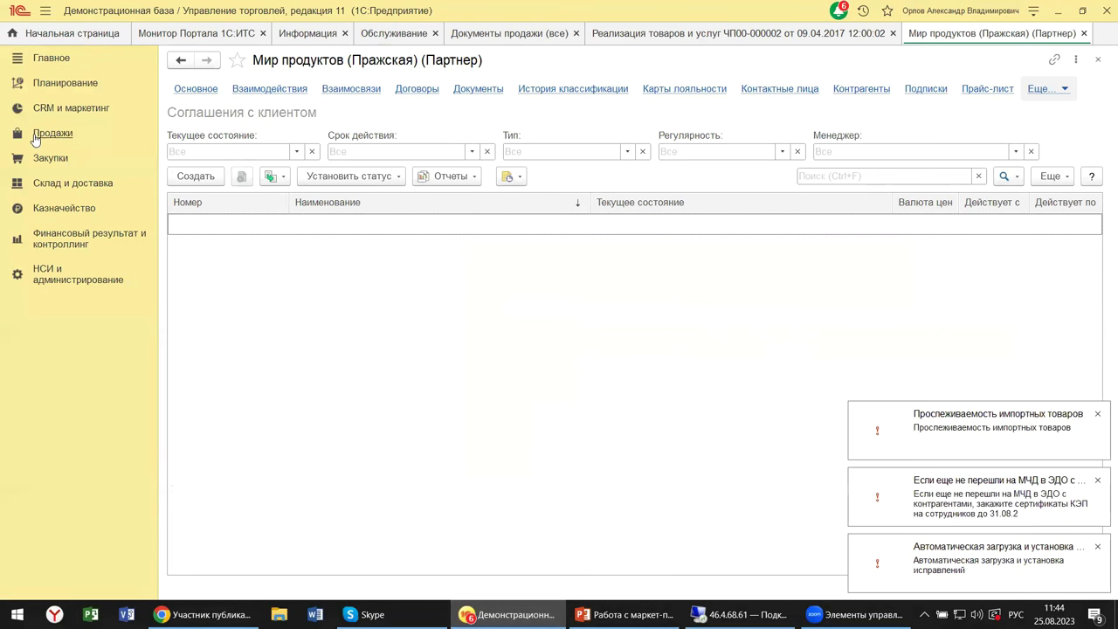
left_click(37, 136)
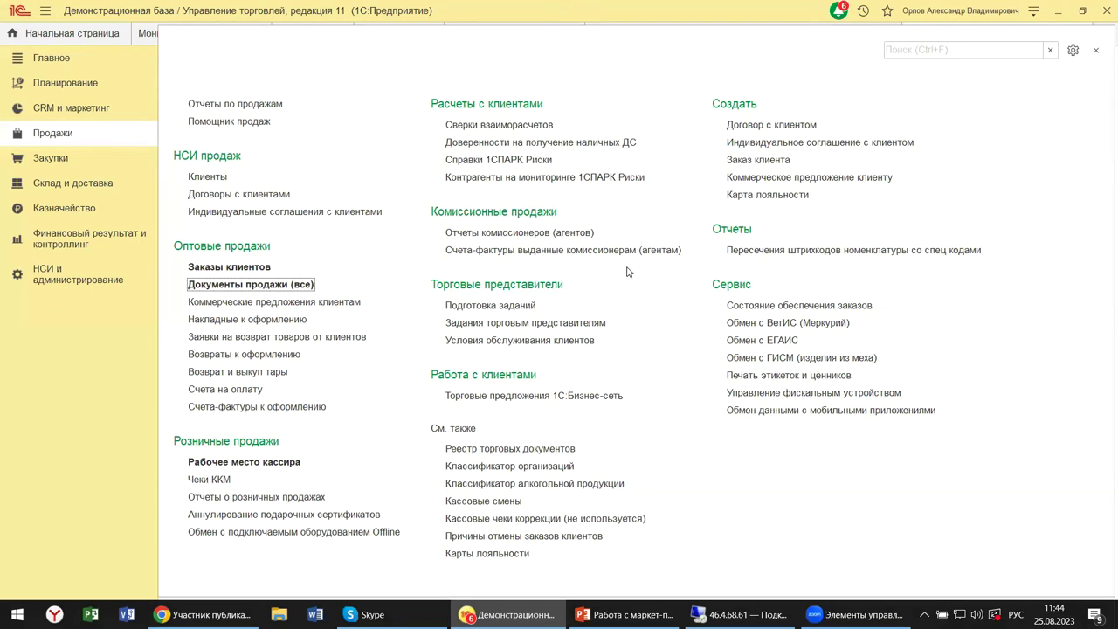
left_click(525, 233)
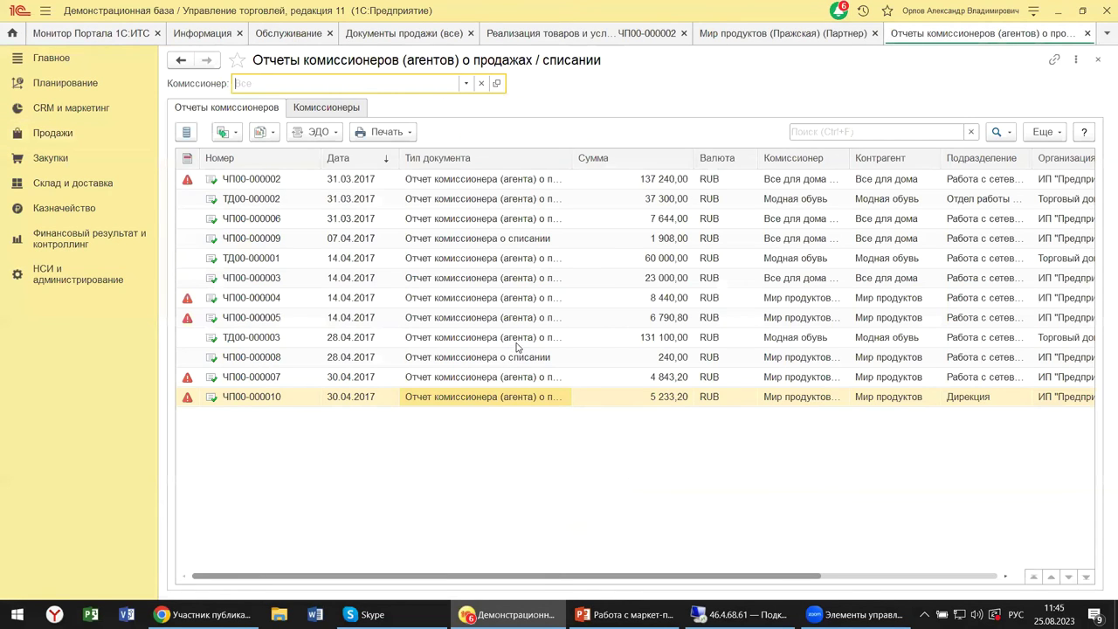
- Open the 5 233,20 RUB commission agent's sales report dated 30.04.2017 and review its goods and commission fee details
left_click(469, 400)
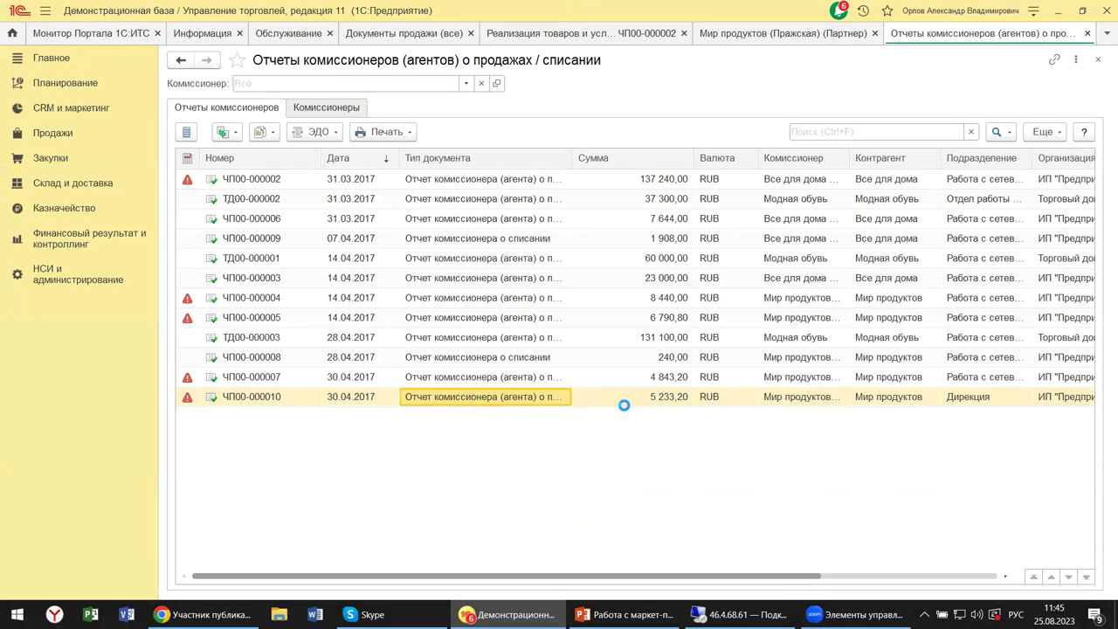
double_click(458, 402)
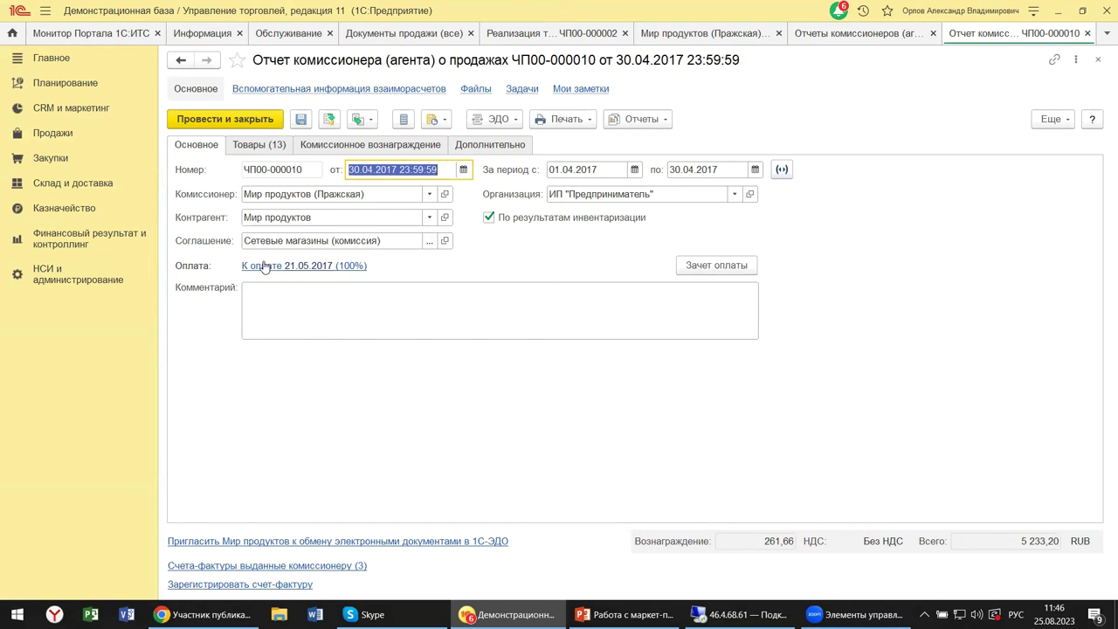
left_click(270, 147)
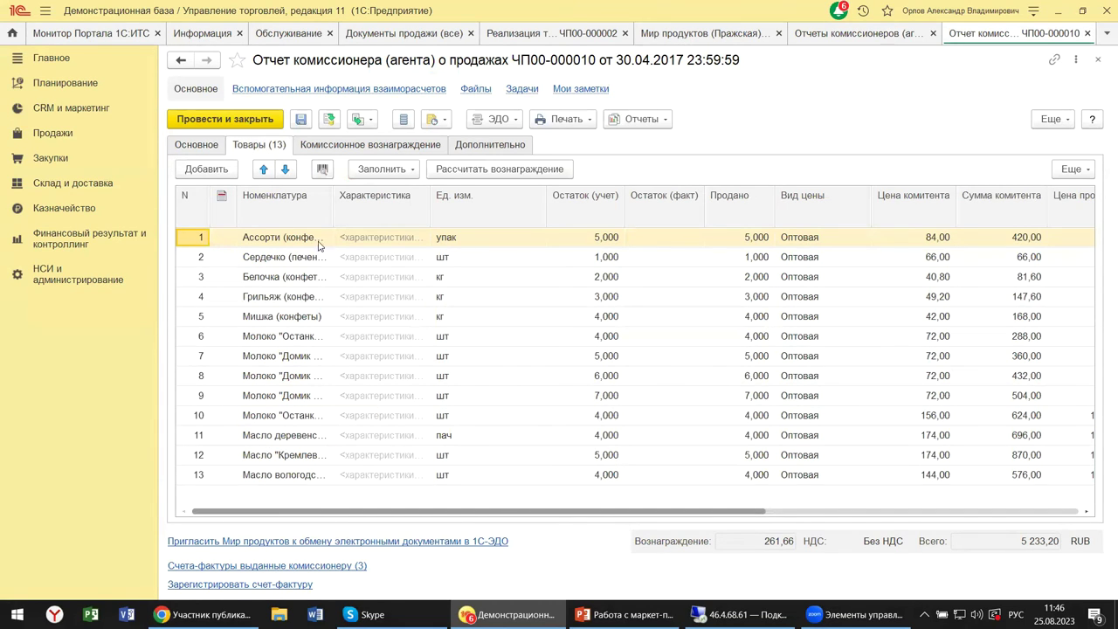
left_click(397, 147)
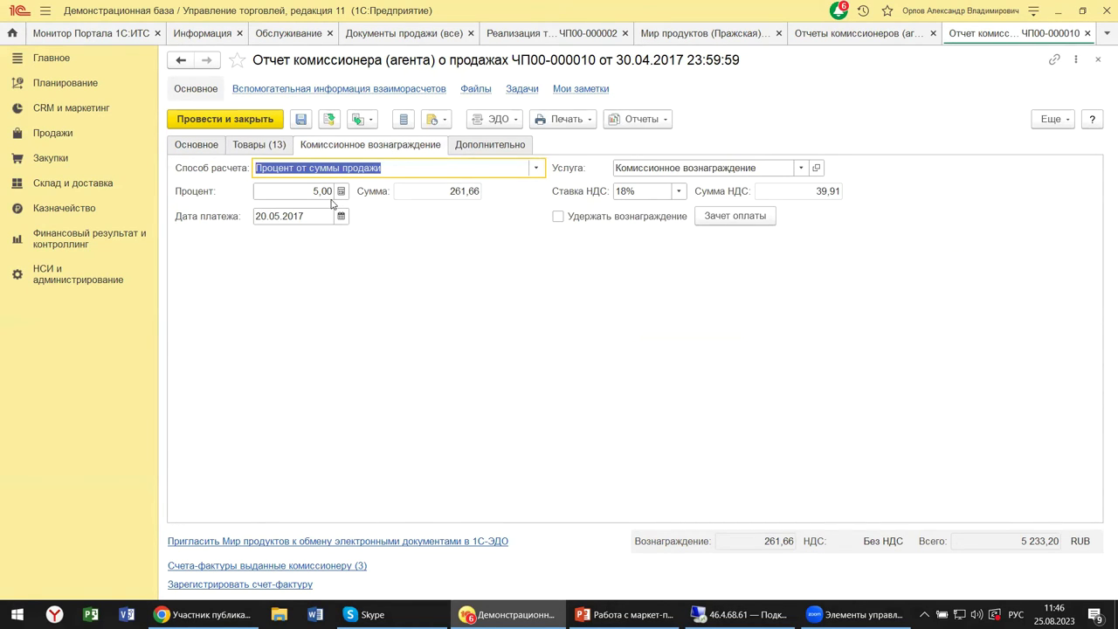
- Review the report's commission fee percentage, VAT rate and the list of services available for the fee, leaving the selection as is
mouse_move(322, 194)
mouse_move(433, 190)
mouse_move(640, 190)
left_click(802, 168)
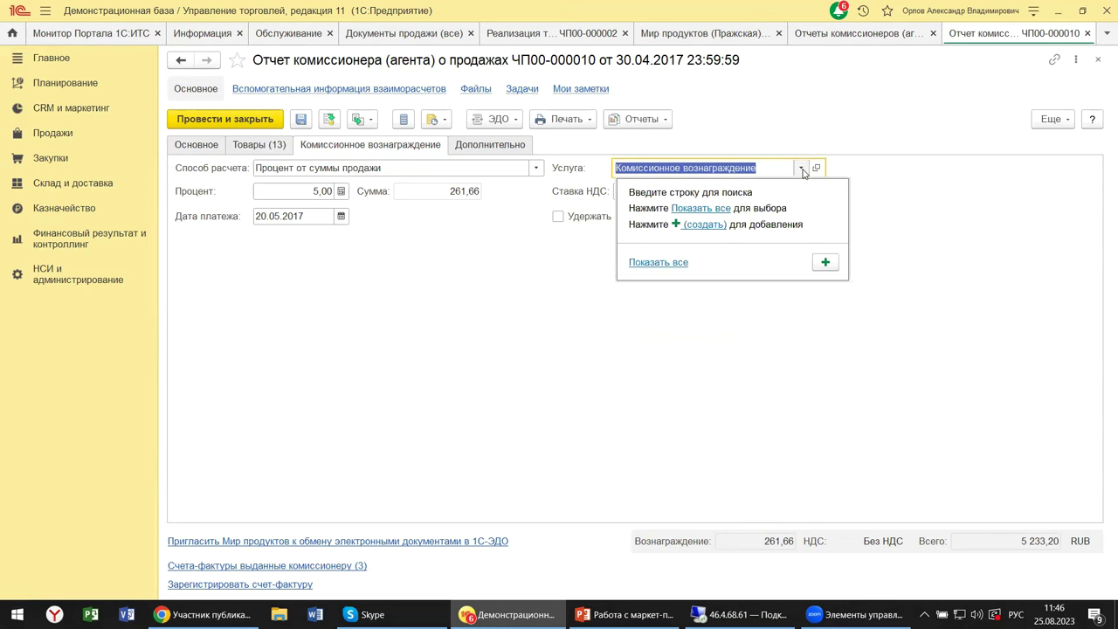
left_click(718, 209)
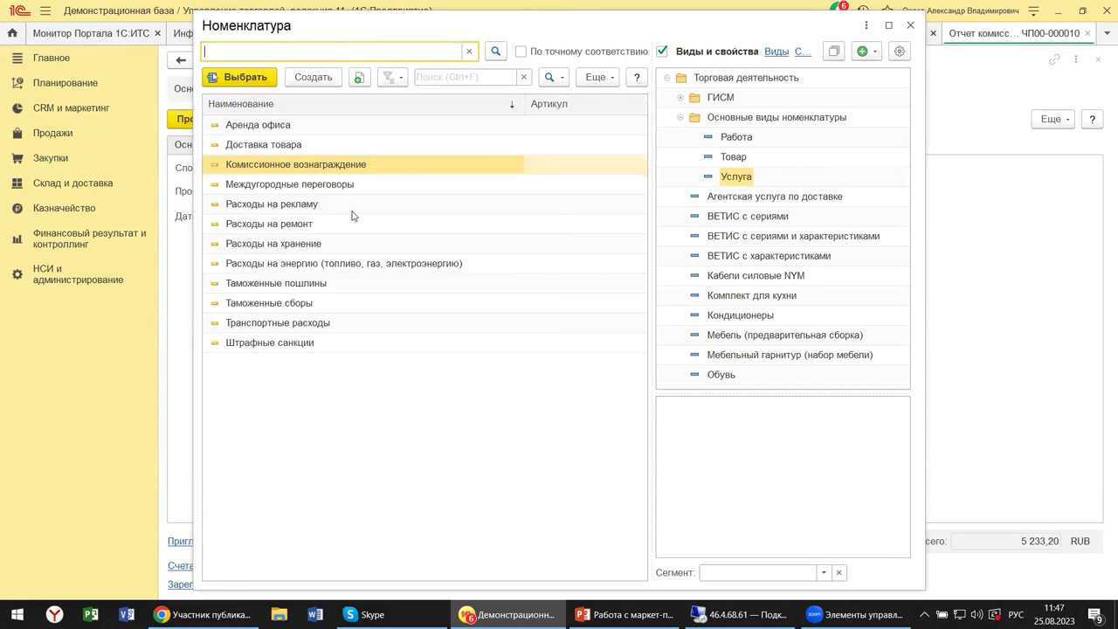
left_click(913, 27)
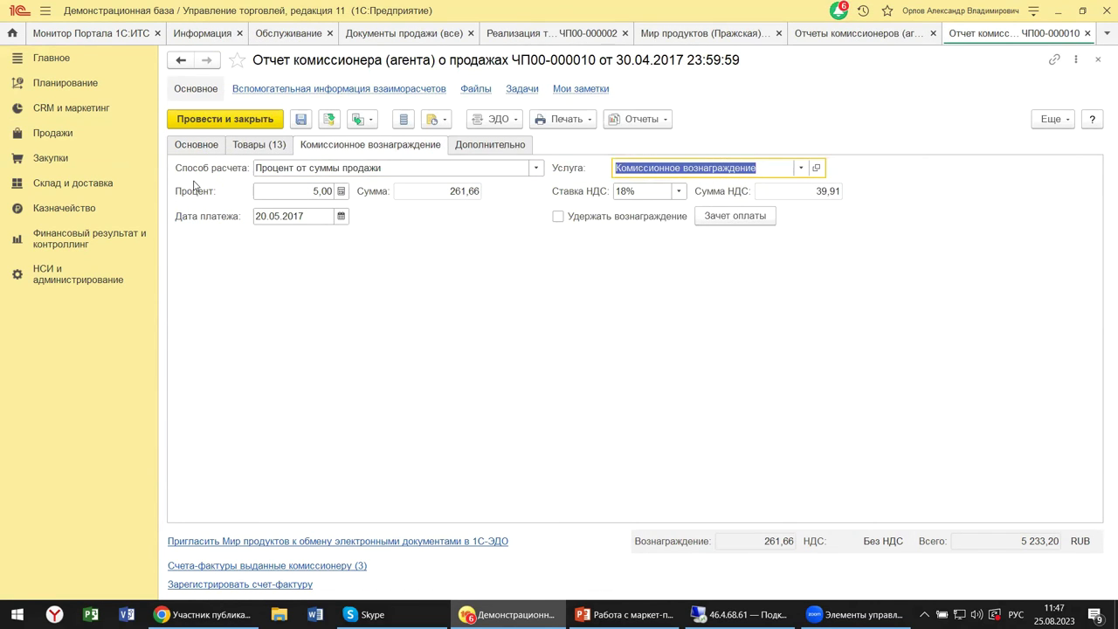
- View the report's additional details and the financial accounting groups under Расчеты с дебиторами и кредиторами without choosing one
left_click(500, 146)
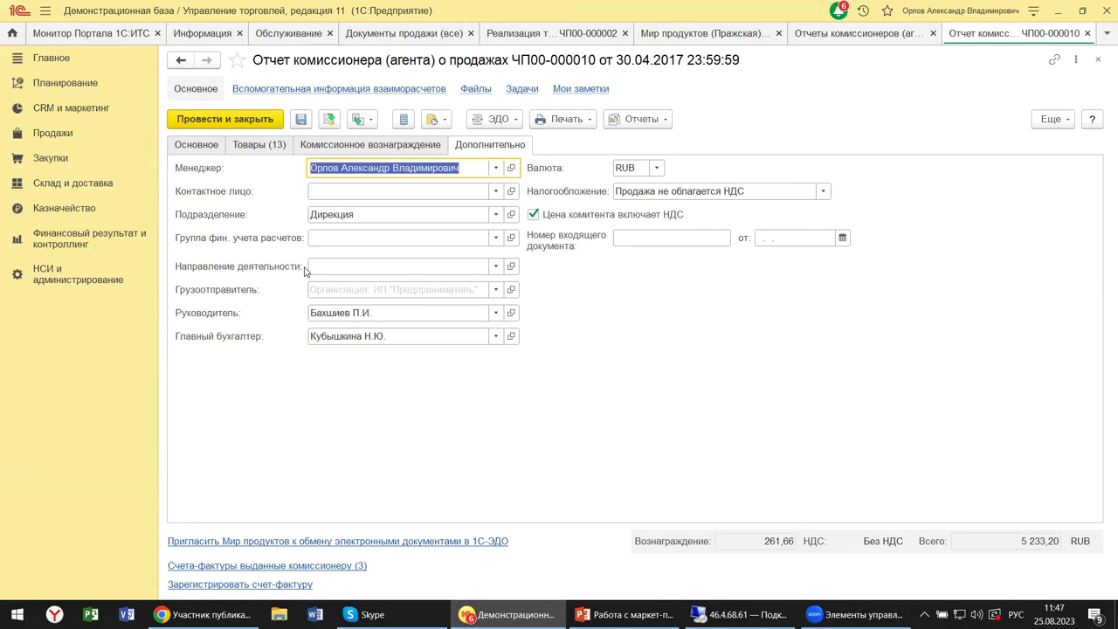
left_click(277, 242)
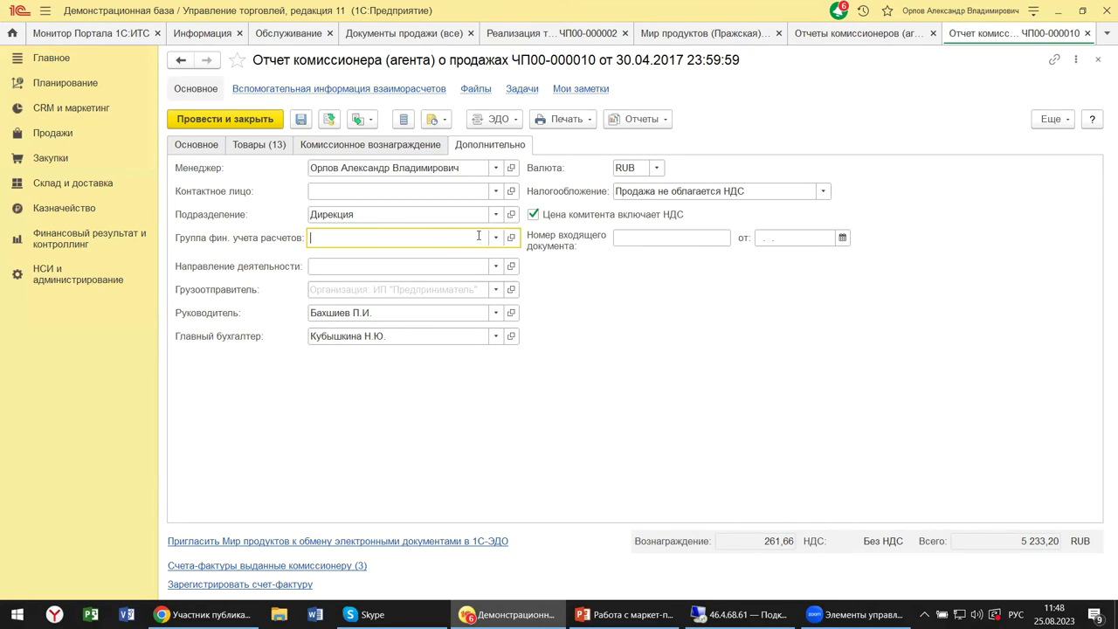
left_click(495, 238)
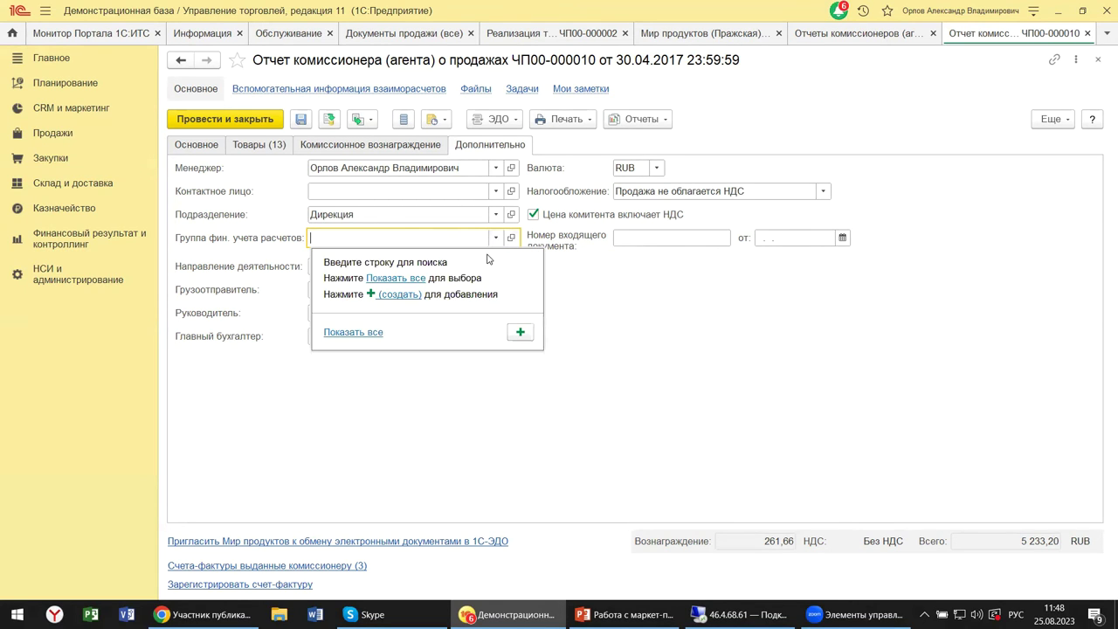
left_click(411, 278)
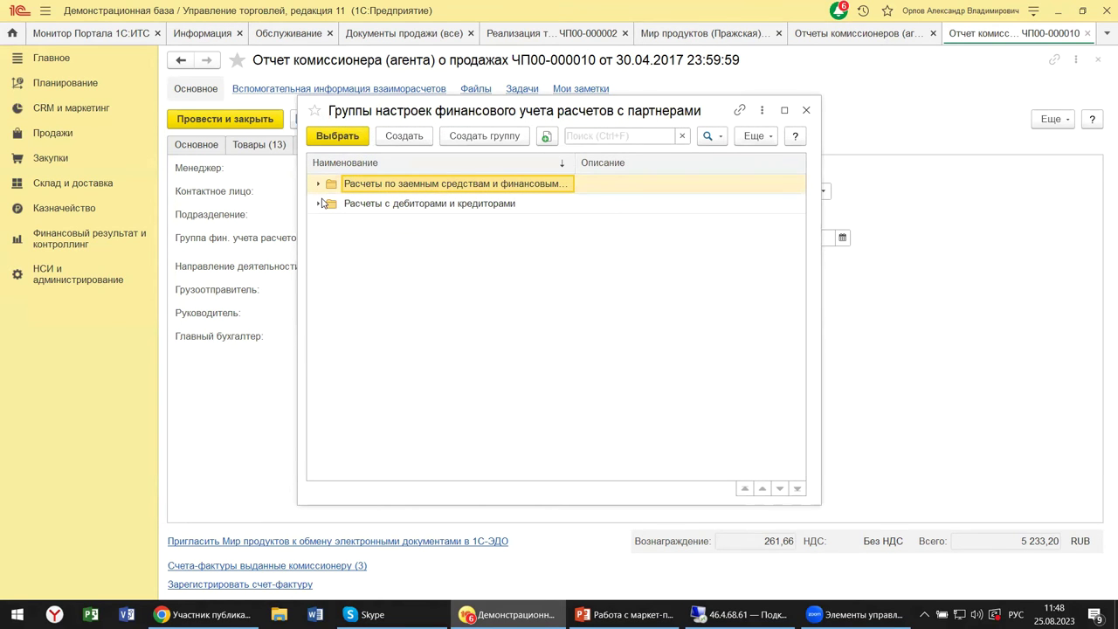
left_click(318, 208)
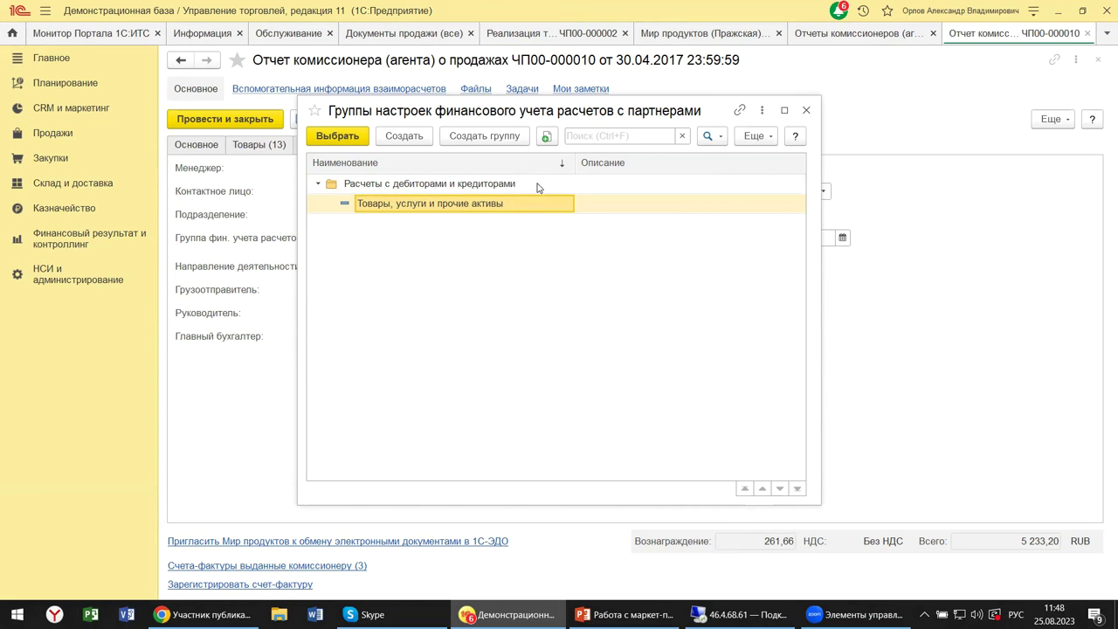
left_click(807, 111)
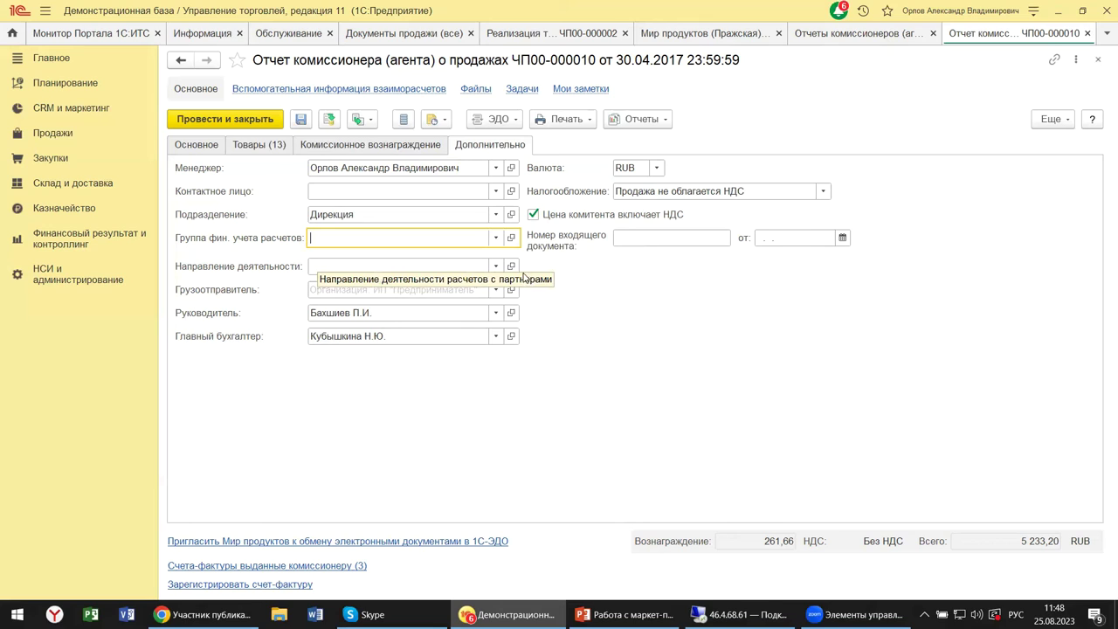
- Check the choices for Направление деятельности and Руководитель in the report, leaving them as they are, and close the report
left_click(496, 266)
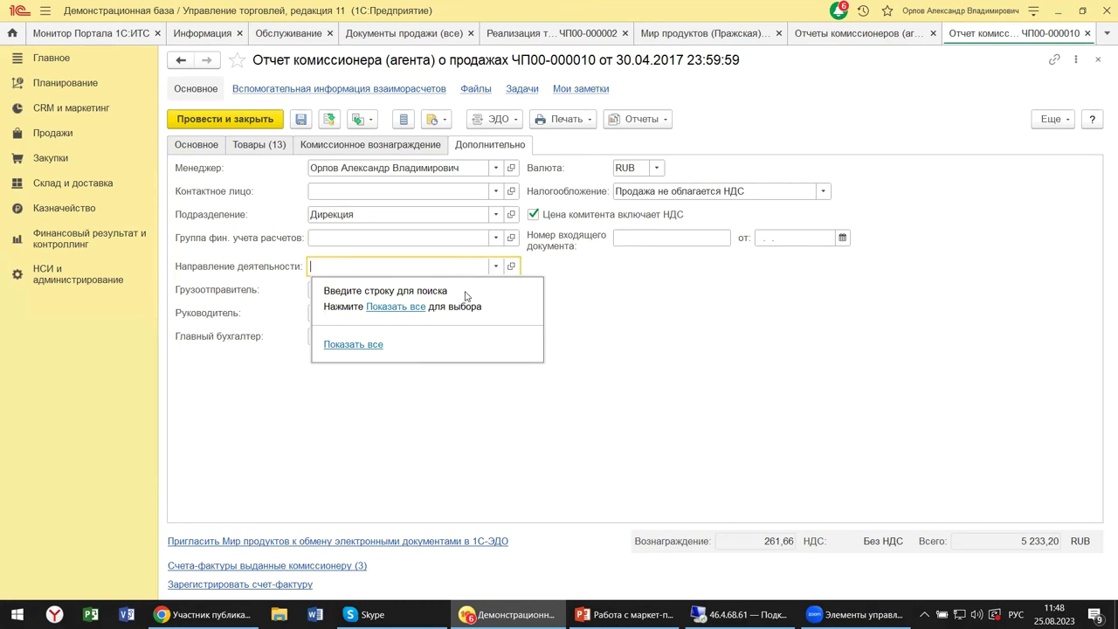
left_click(661, 272)
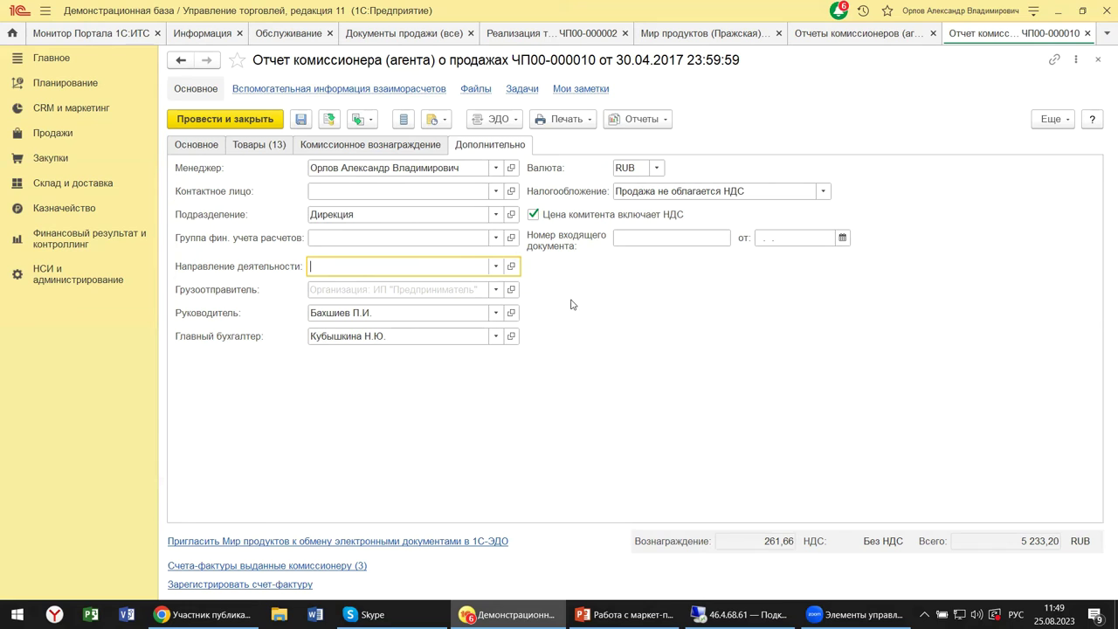
left_click(339, 313)
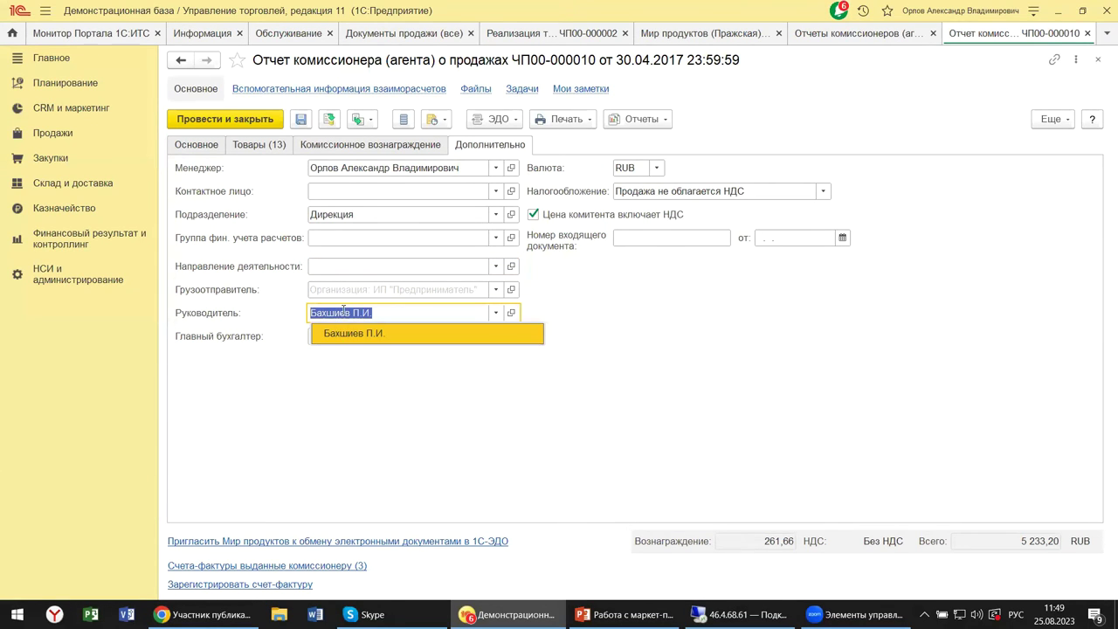
left_click(275, 324)
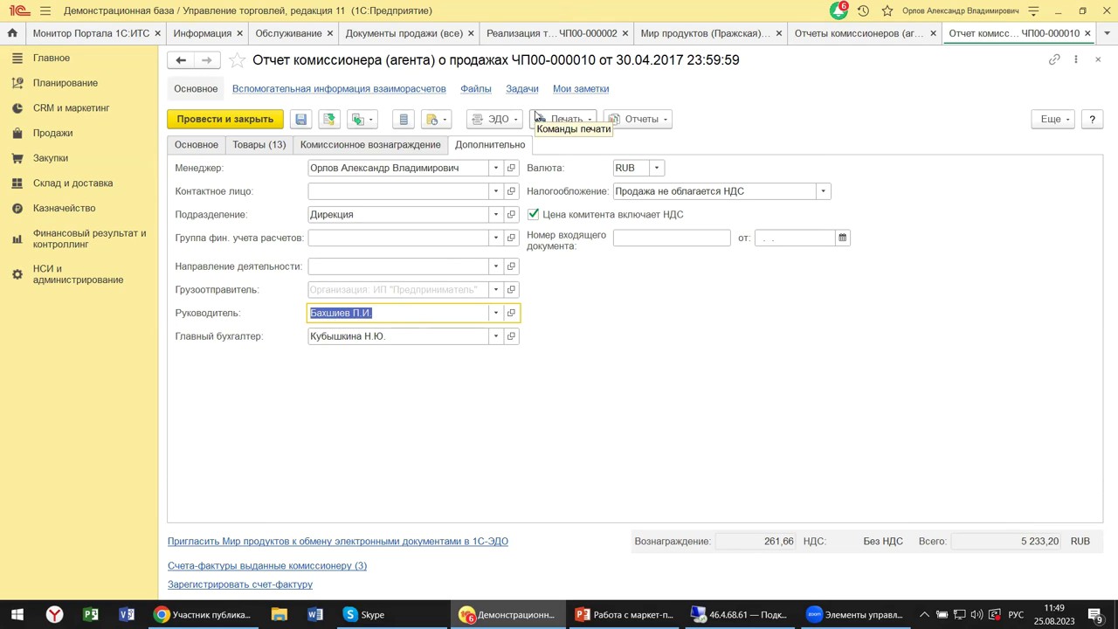
left_click(1092, 61)
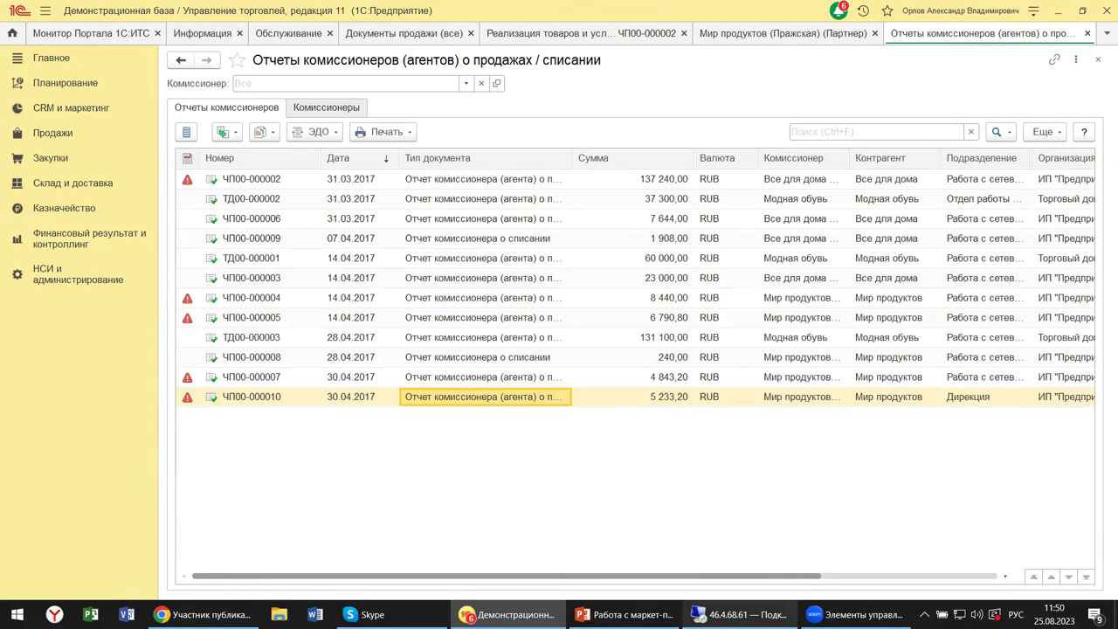
- Look through the commands of the Продажи, Закупки and НСИ и администрирование sections
mouse_move(623, 614)
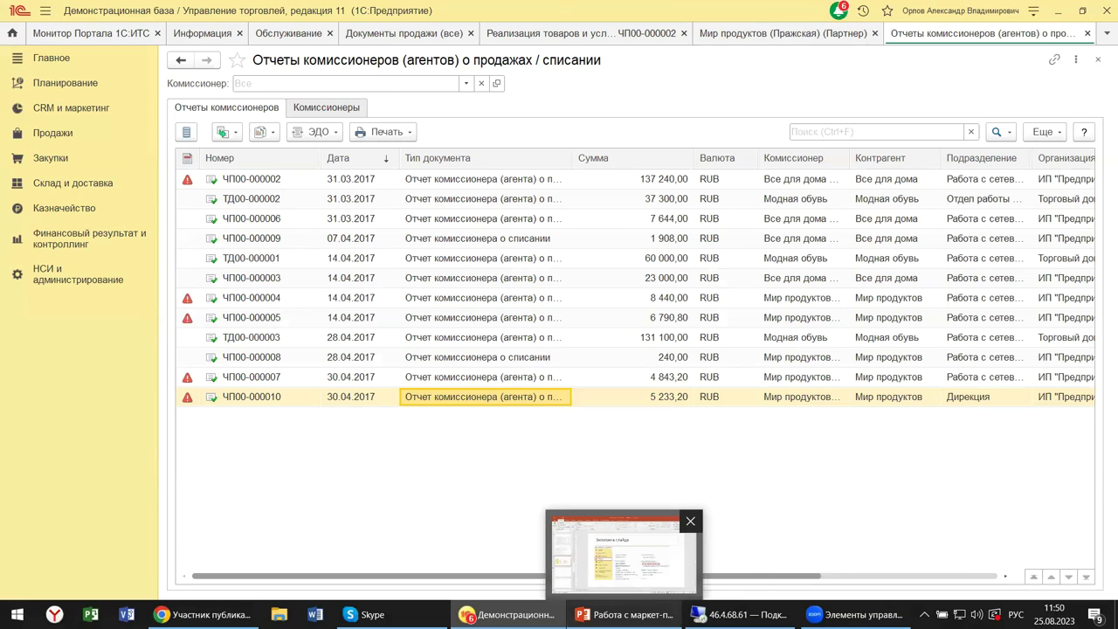
left_click(54, 136)
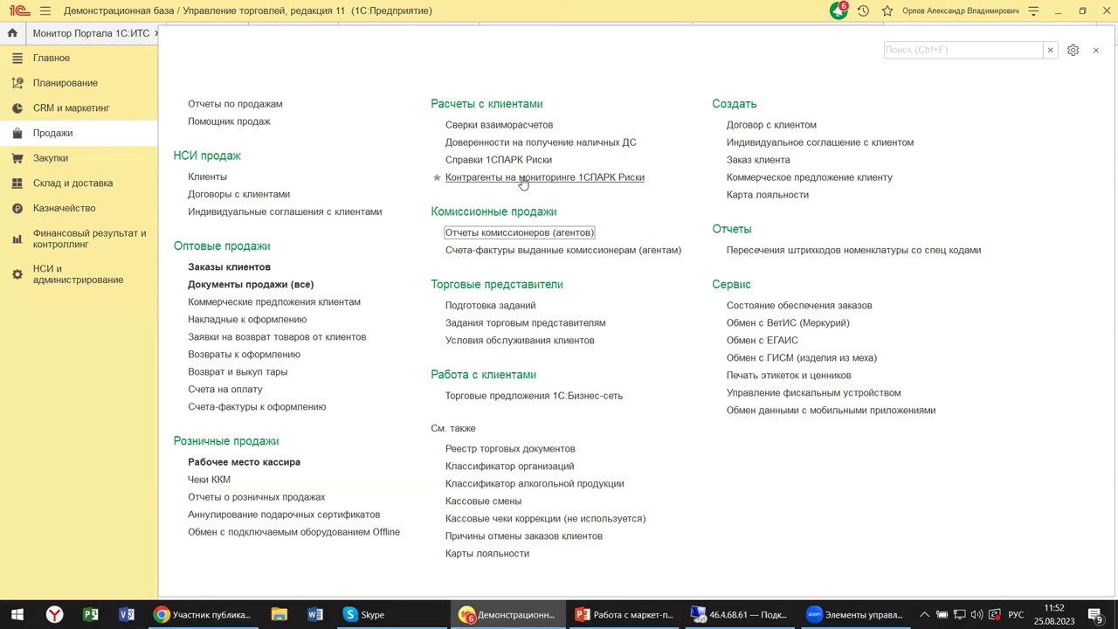
left_click(47, 162)
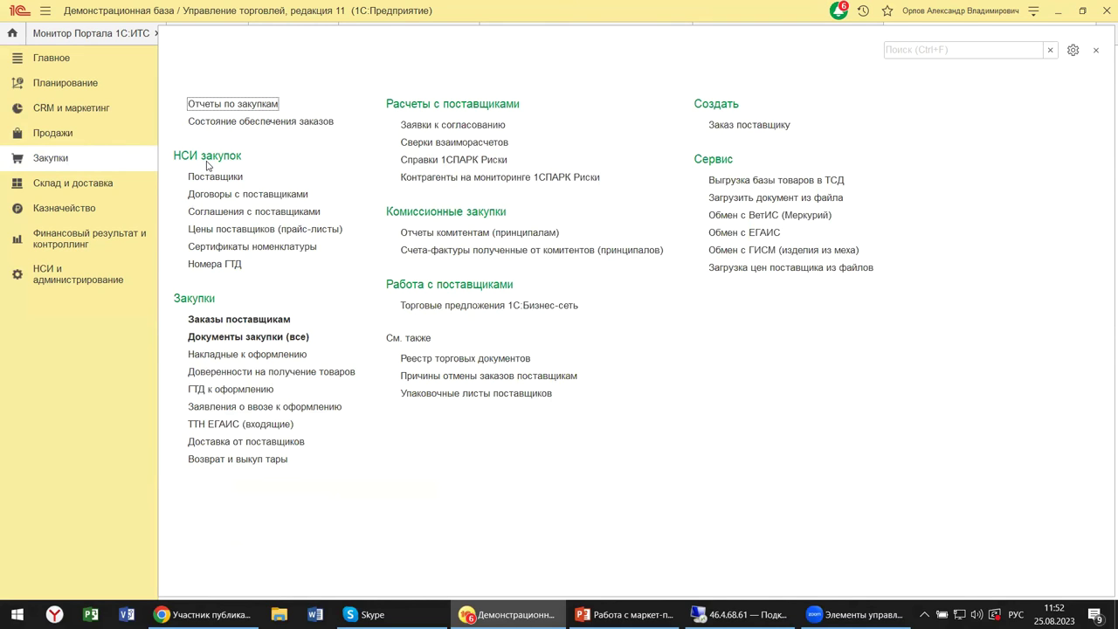
left_click(121, 138)
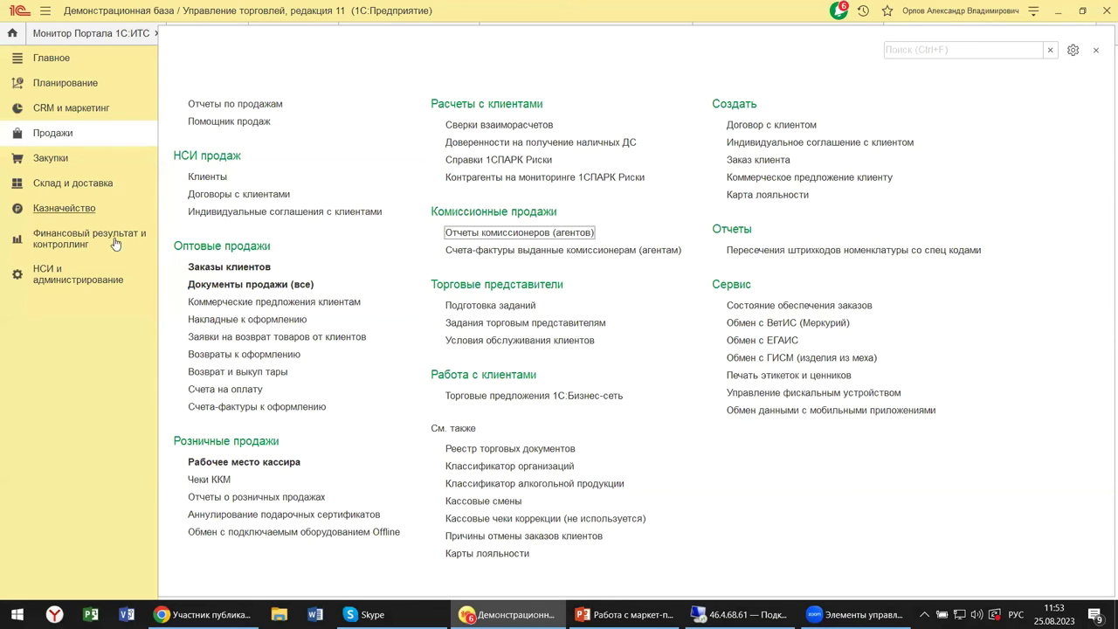
left_click(80, 279)
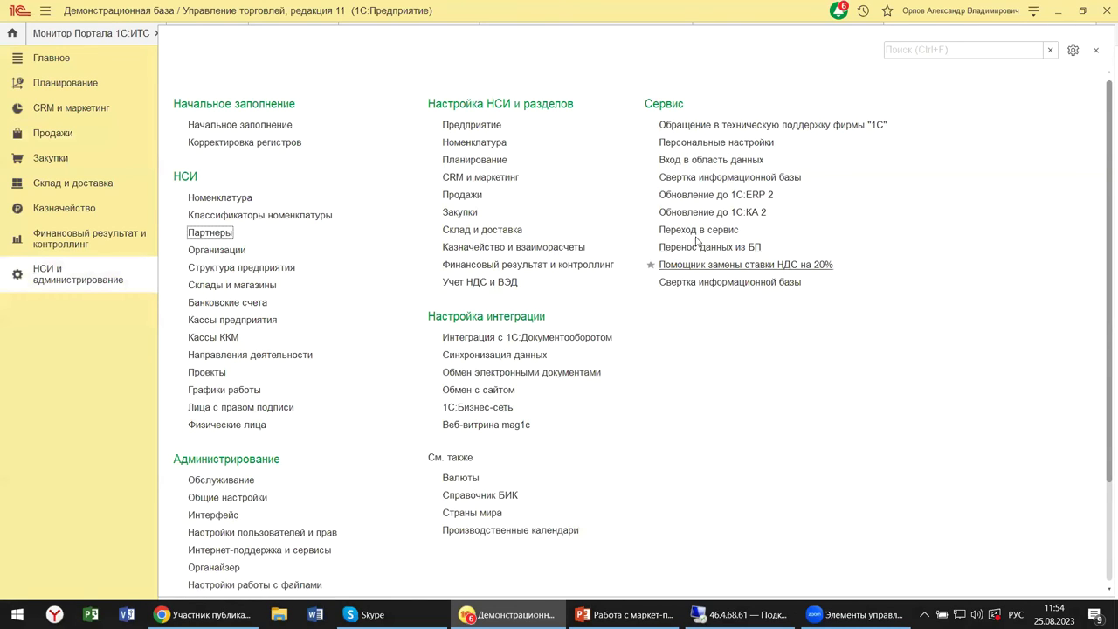
- Open Персональные настройки and review the Работа с файлами options, including the choices for Действие при выборе файла
left_click(720, 144)
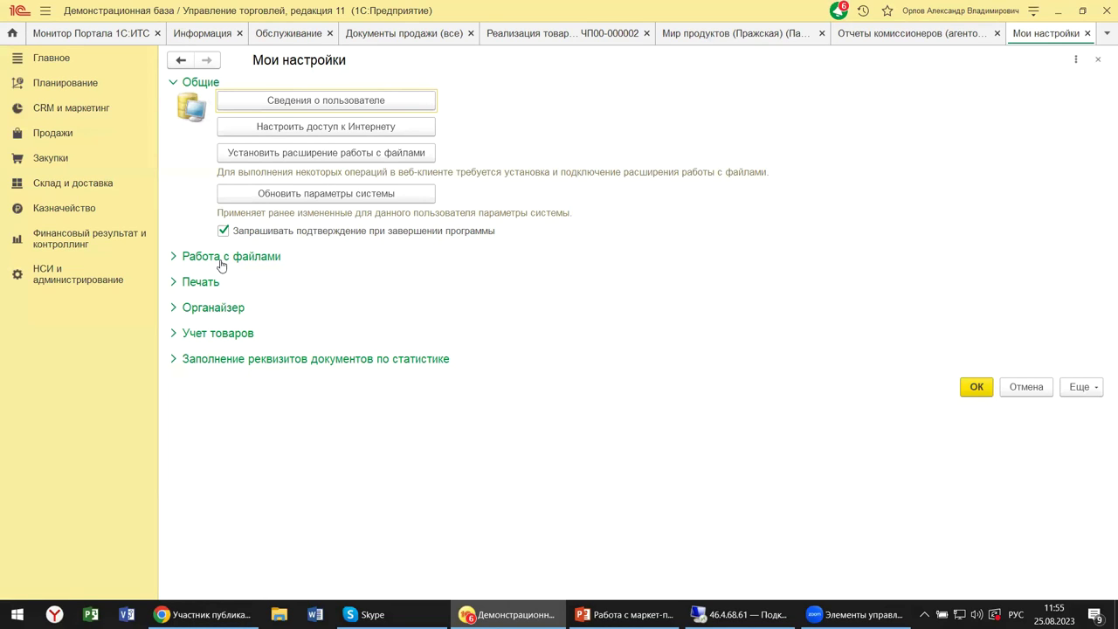
left_click(173, 257)
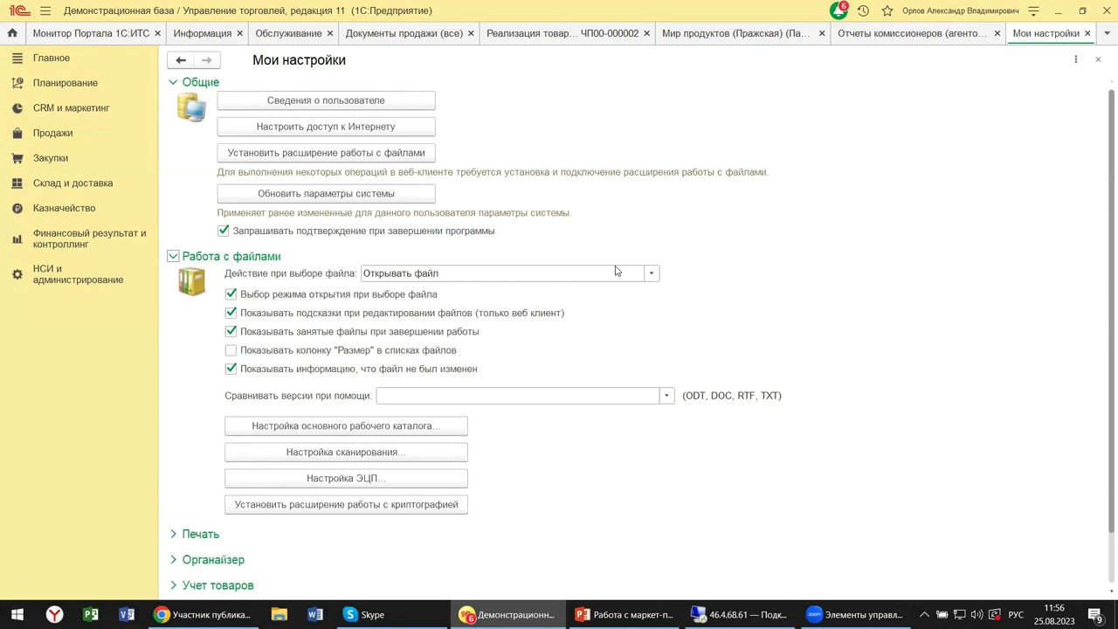
left_click(650, 274)
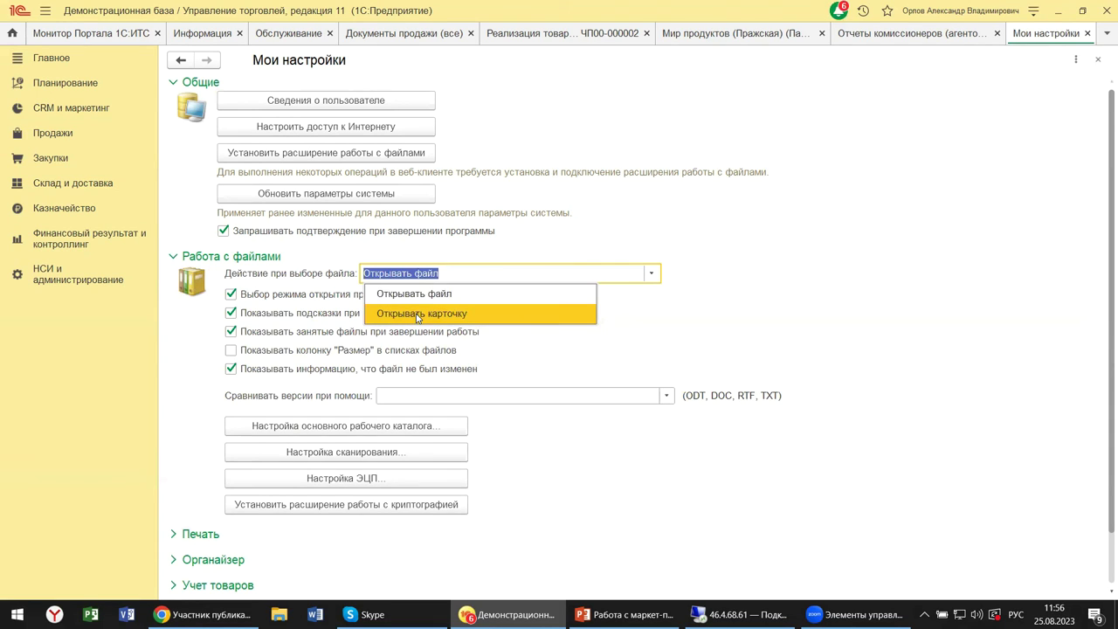
left_click(491, 344)
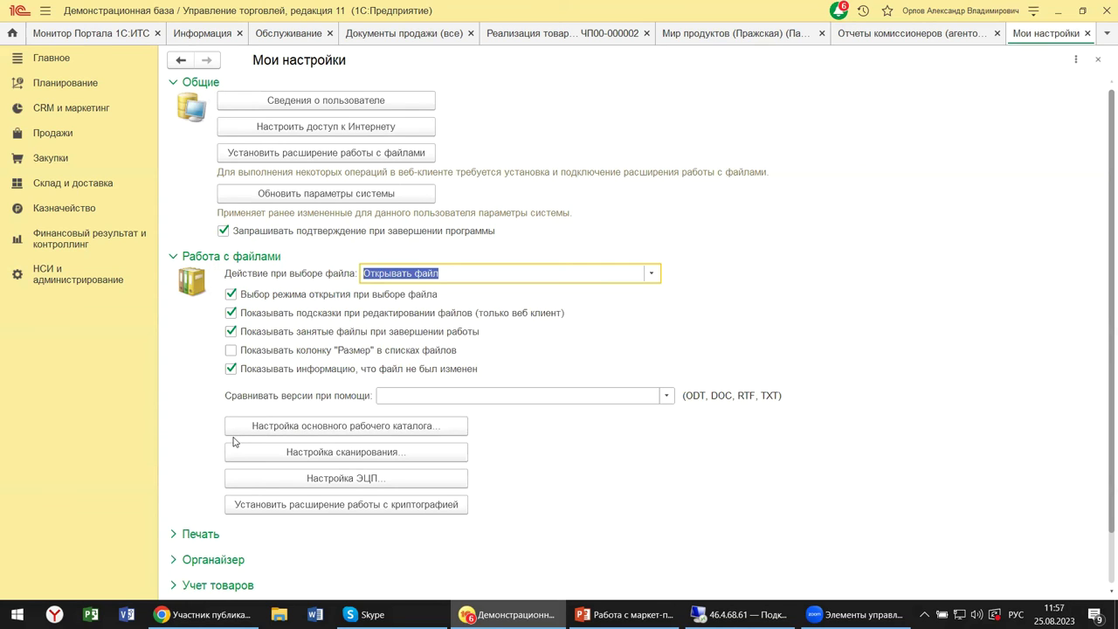
scroll(237, 528, "down", 1)
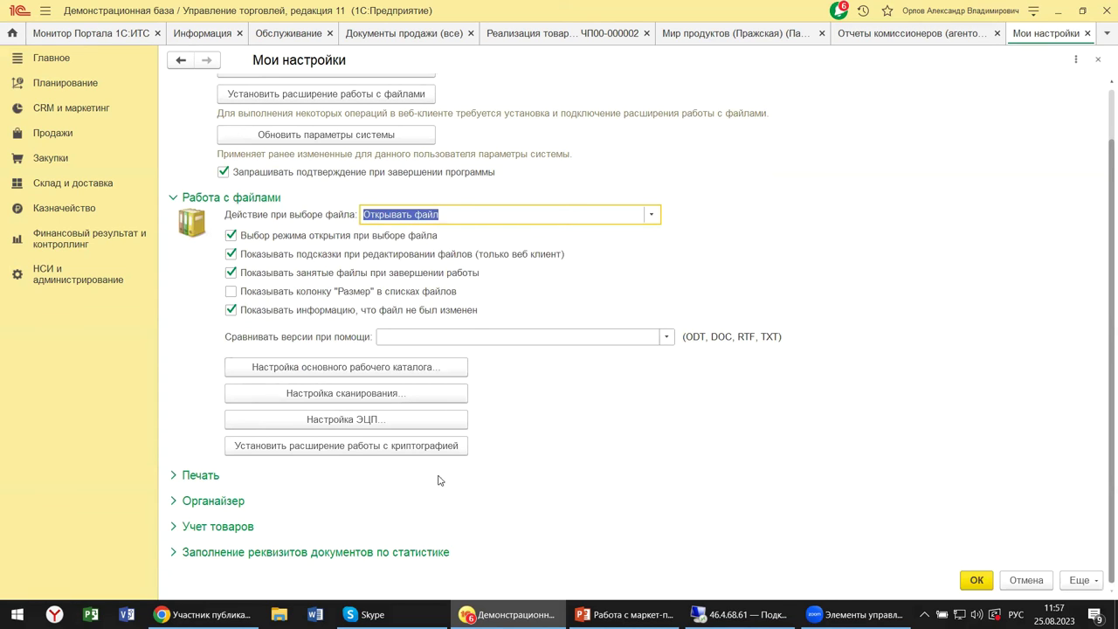
- Set the organizer's Интервал проверки напоминаний to 1 minute
left_click(197, 505)
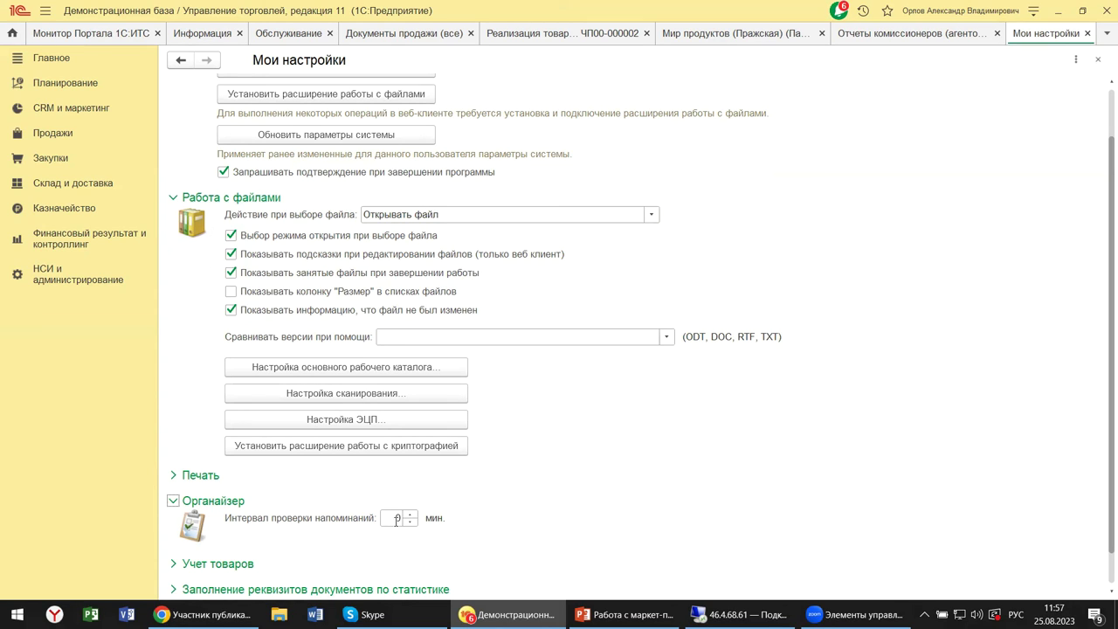
left_click(410, 517)
left_click(410, 515)
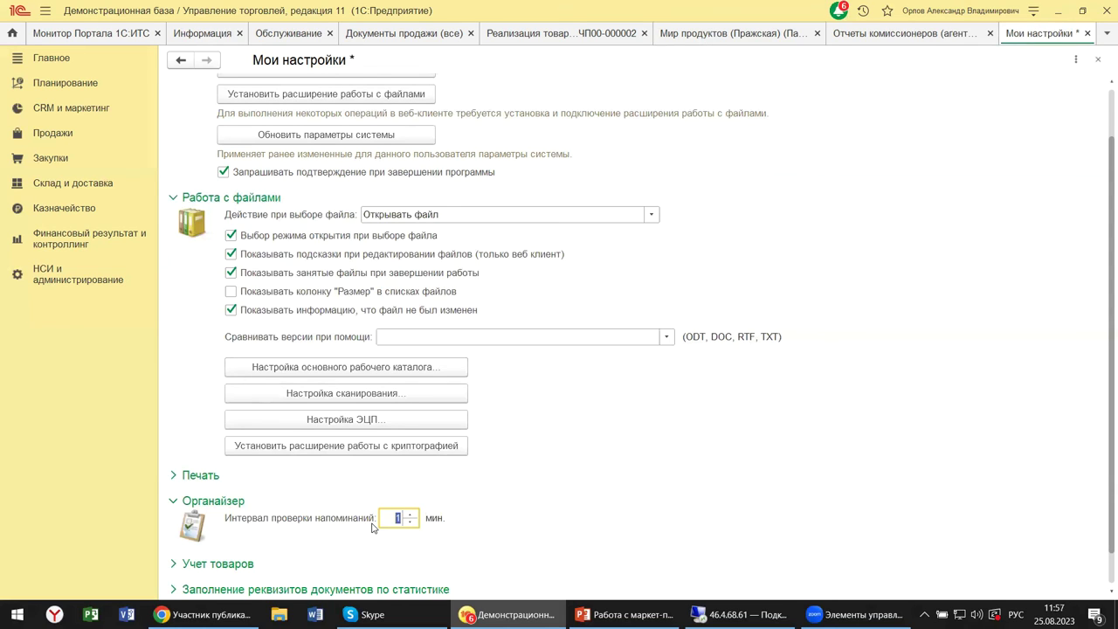
- Review the Учет товаров and Заполнение реквизитов документов по статистике settings and close the personal settings without saving
scroll(371, 527, "down", 1)
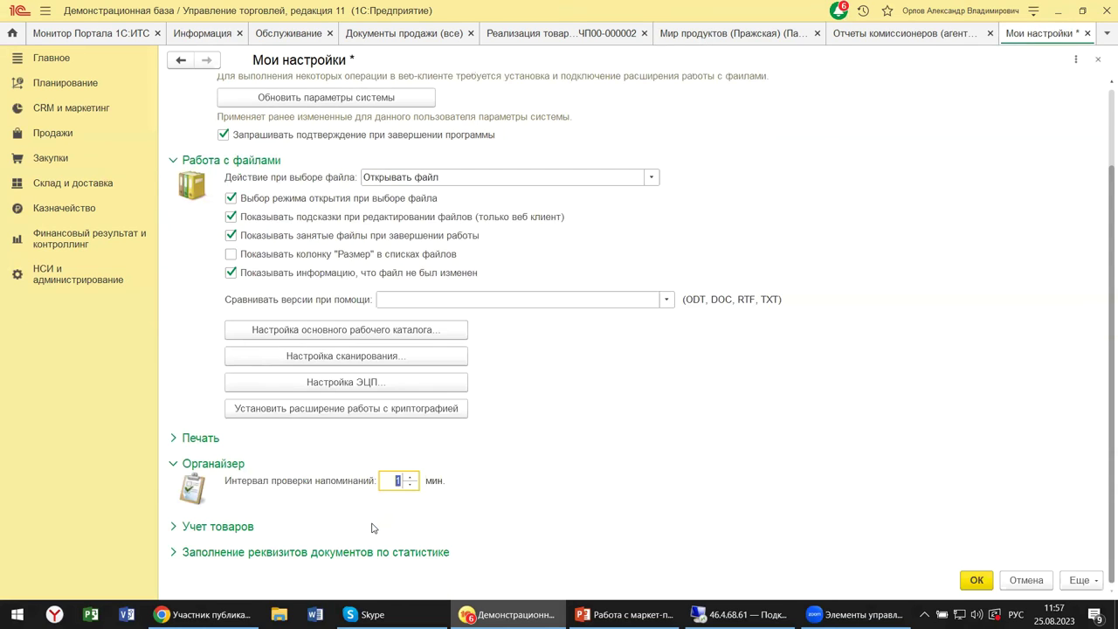
left_click(173, 527)
scroll(532, 517, "down", 1)
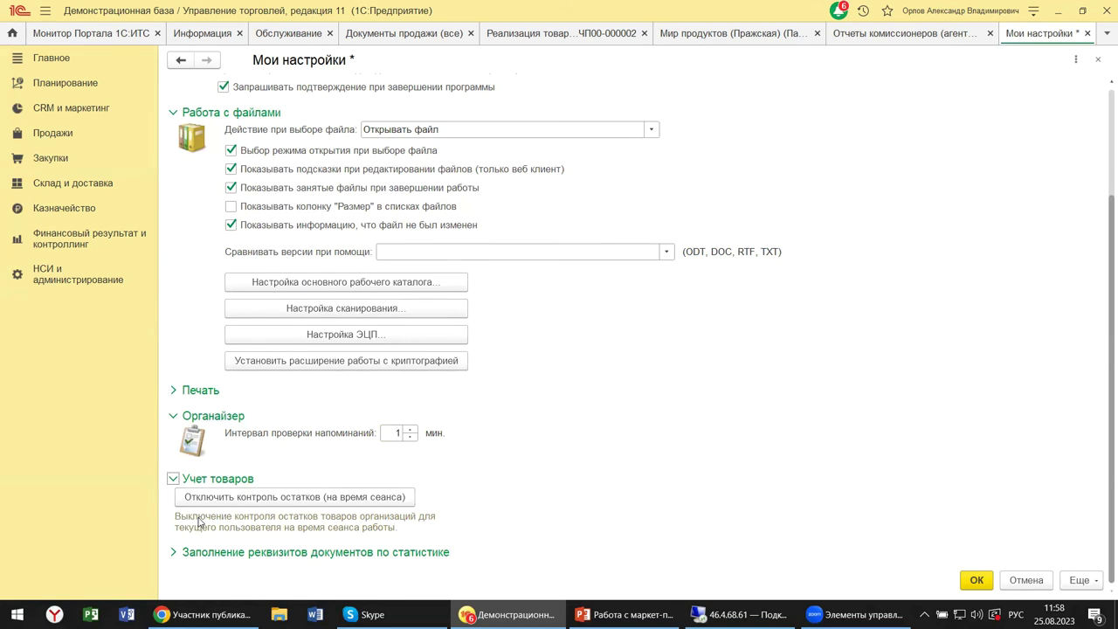
left_click(194, 554)
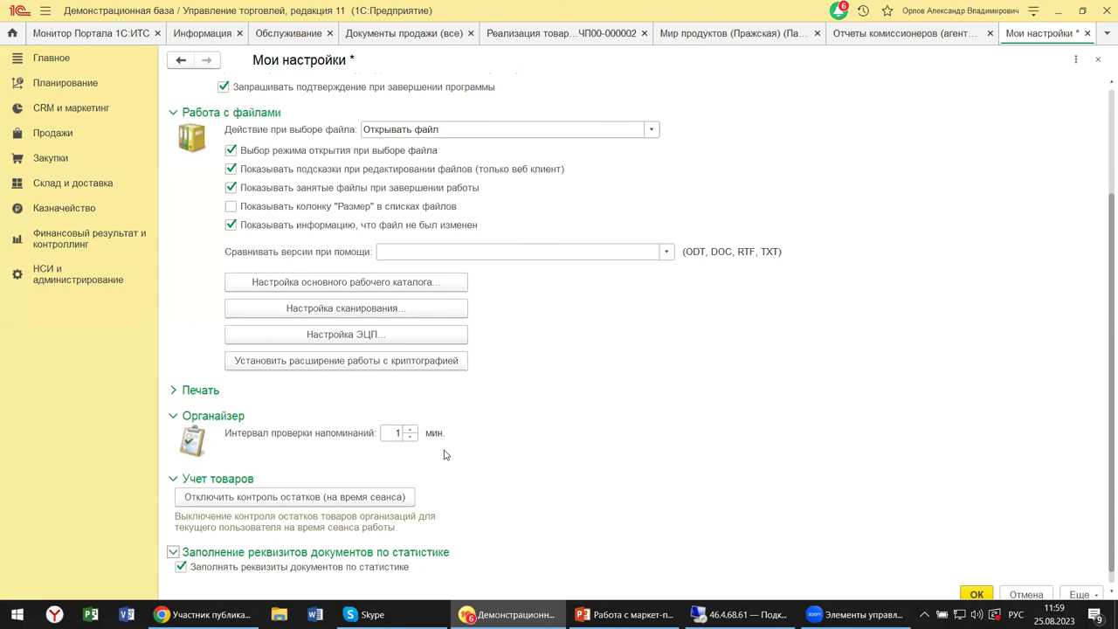
left_click(1096, 60)
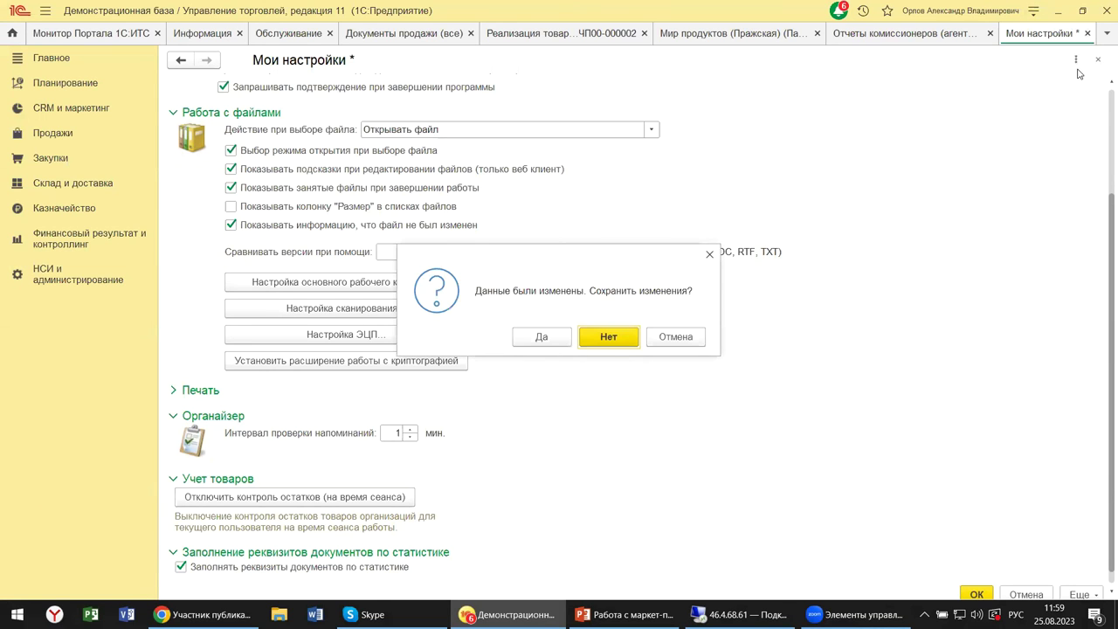
left_click(600, 340)
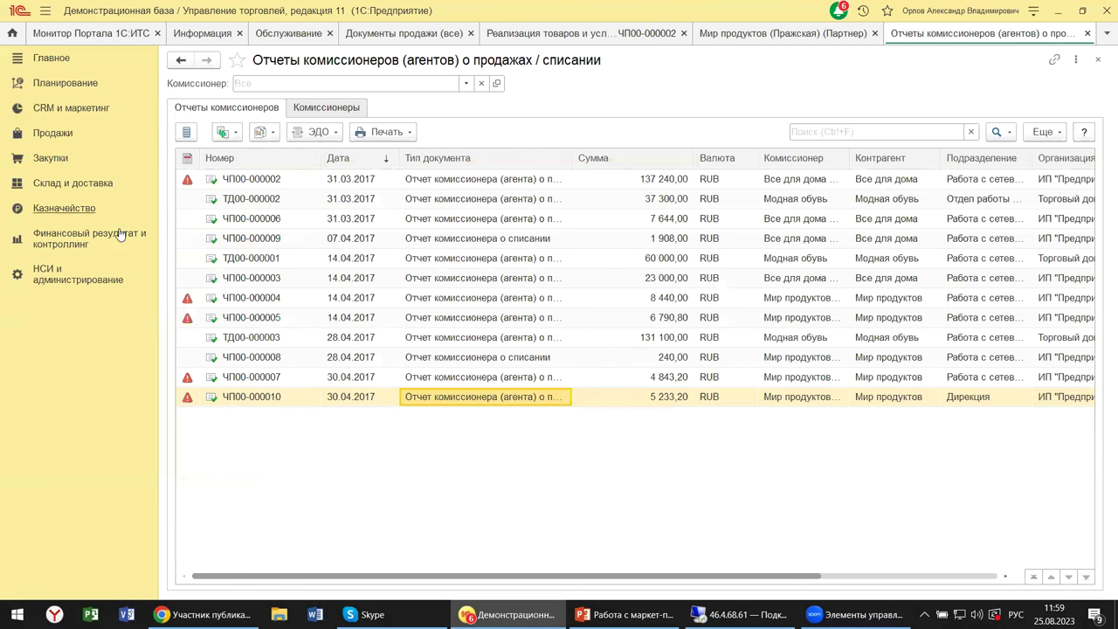
- Show the commands of the НСИ и администрирование section again
left_click(58, 277)
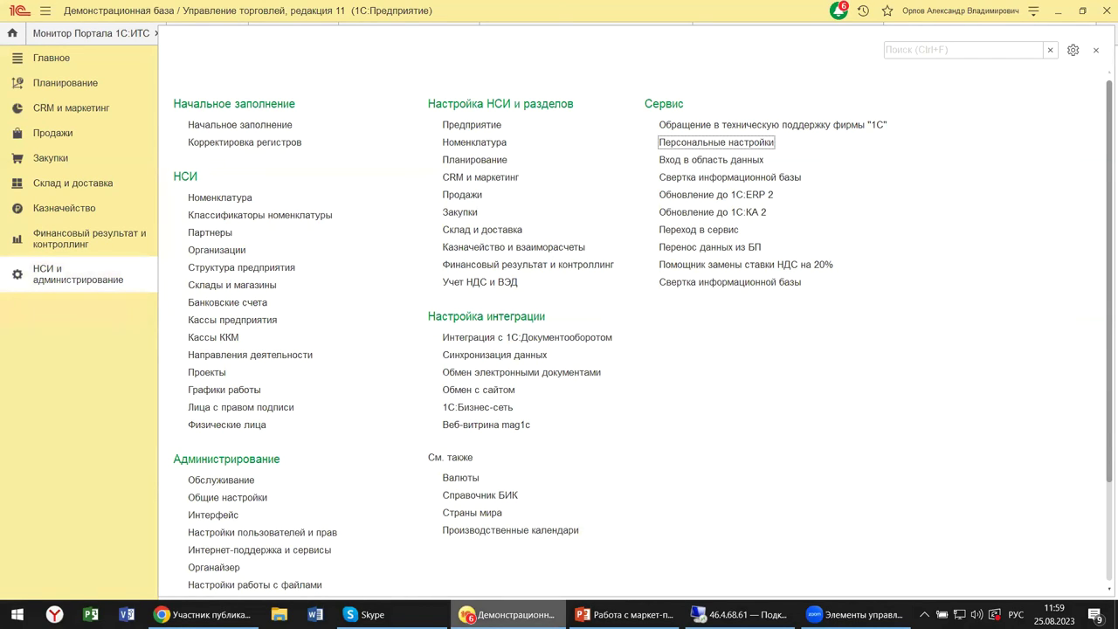
mouse_move(511, 614)
mouse_move(622, 614)
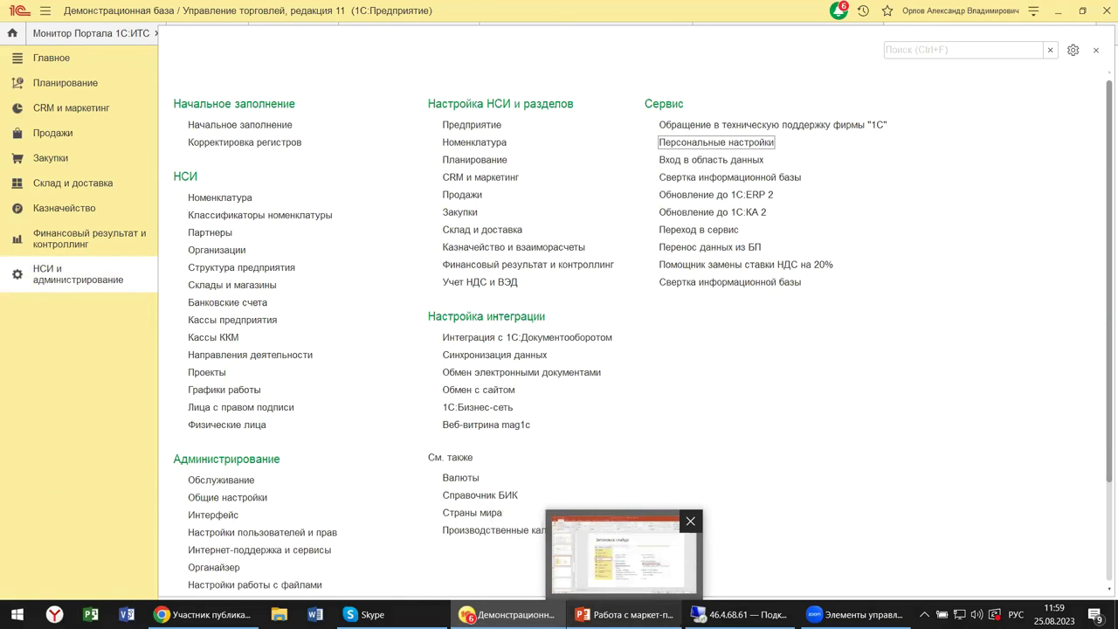